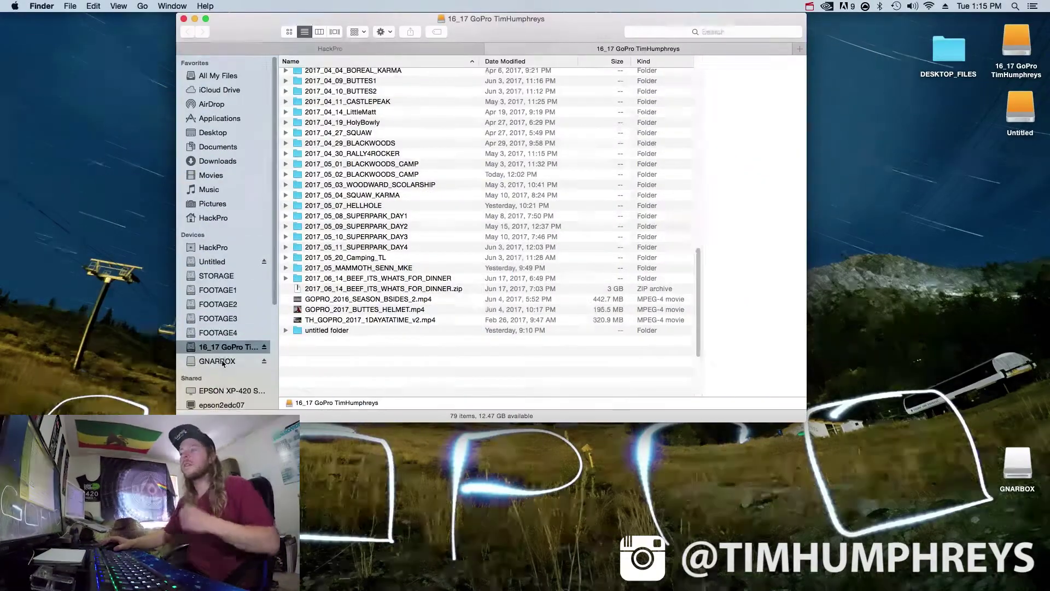
- Open the 2017-05-02 folder on the GNARBOX drive and preview the clips GOPR1870.MP4, GOPR1877.MP4 and GOPR2765.MP4
left_click(221, 361)
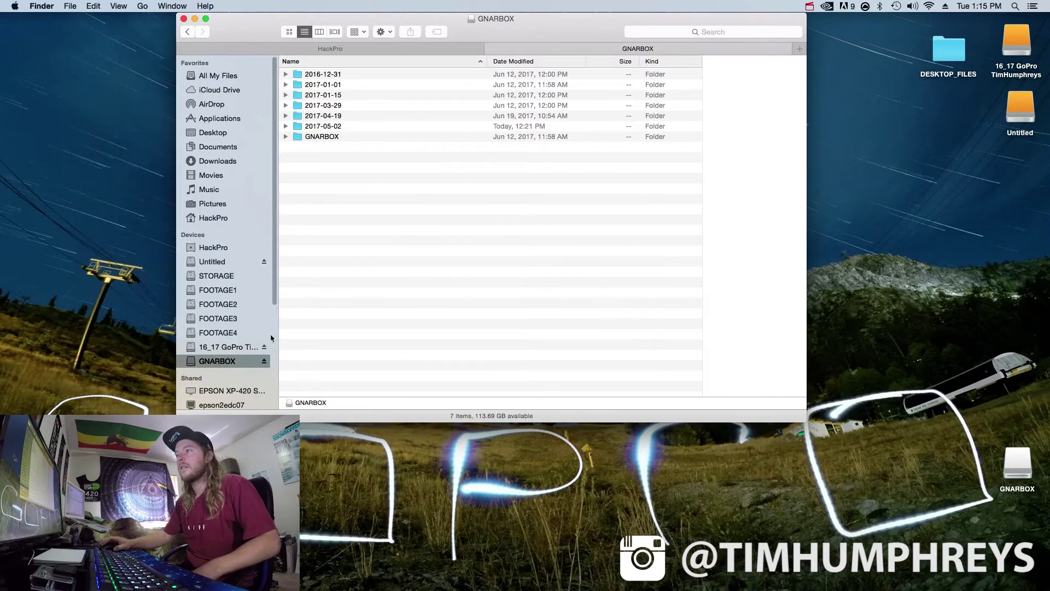
double_click(309, 128)
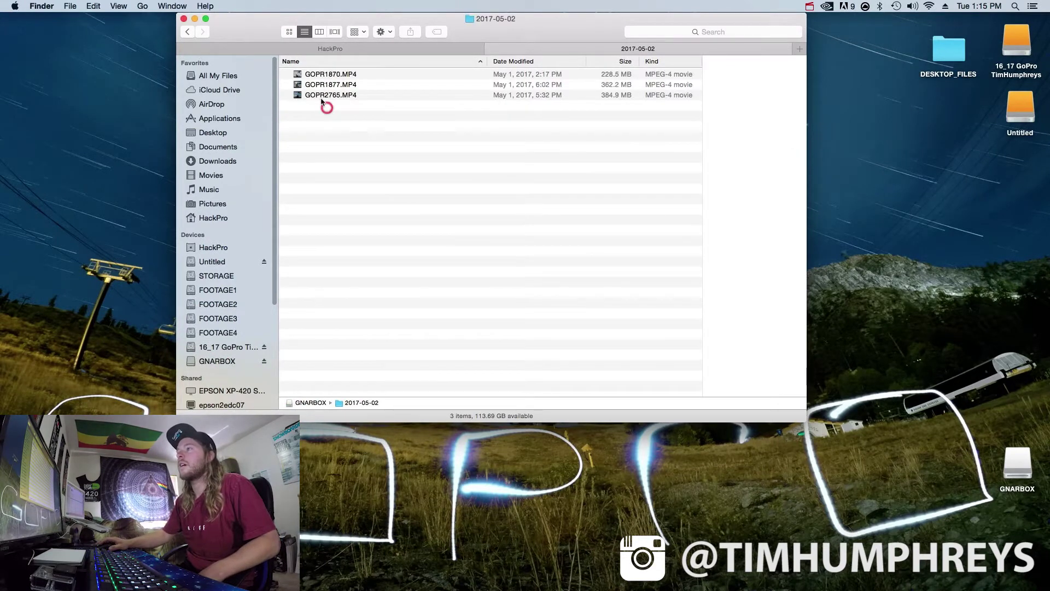
key("Down")
key("space")
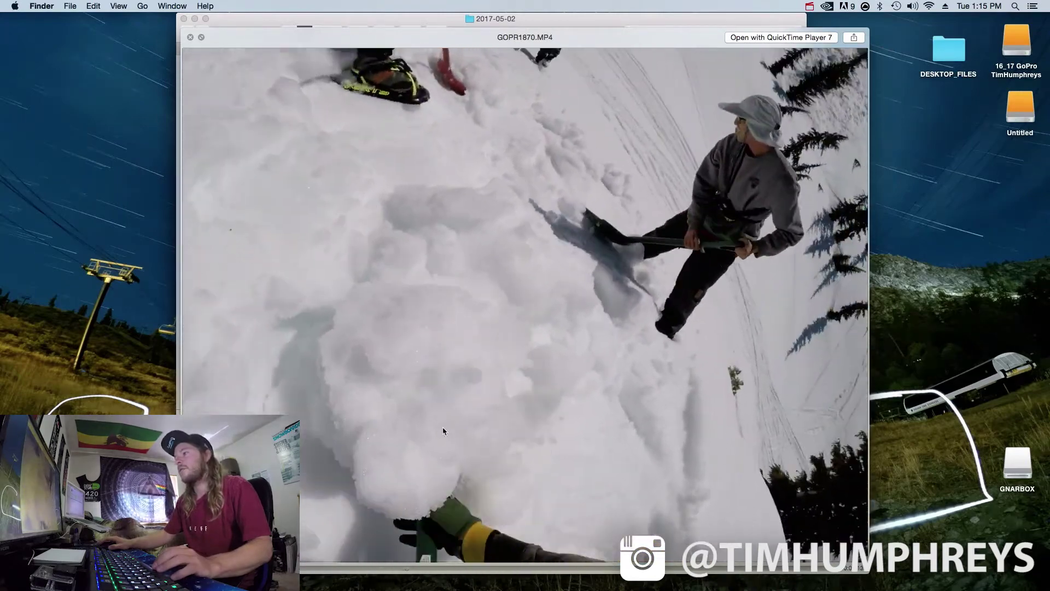
key("space")
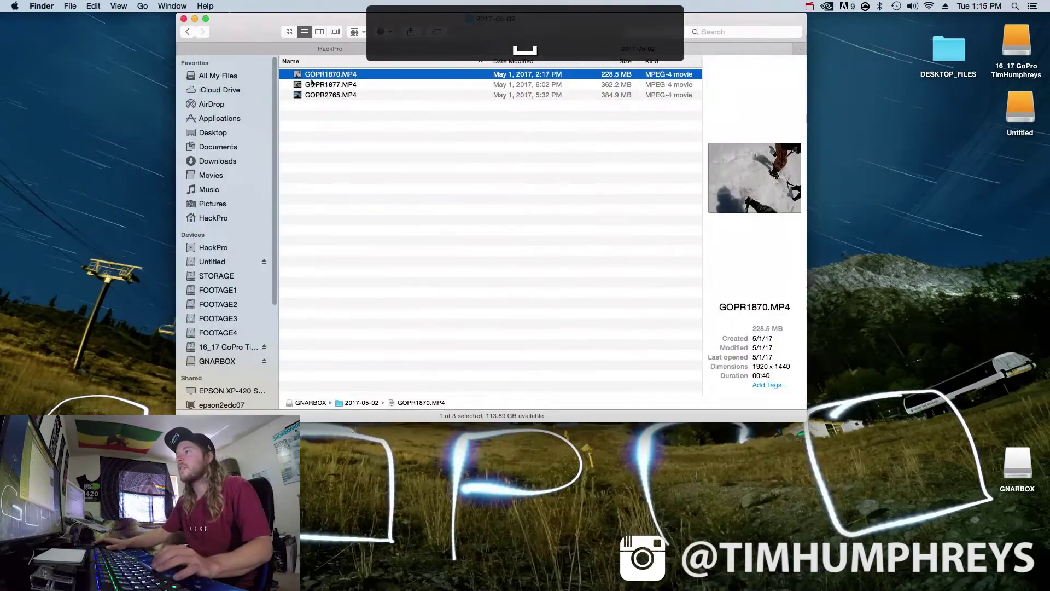
left_click(311, 85)
key("space")
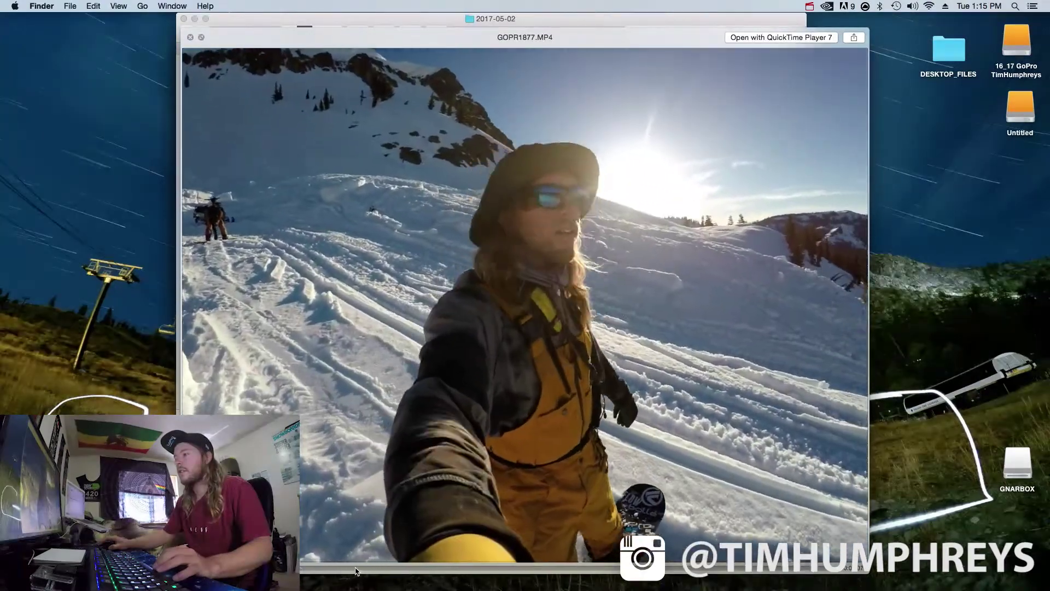
key("space")
key("space")
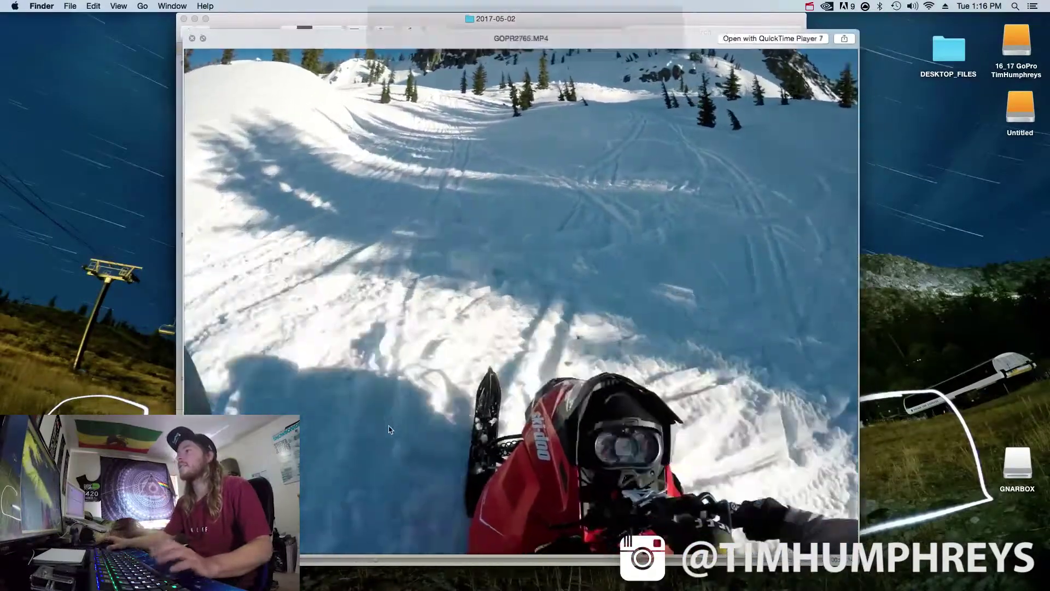
key("space")
- Copy the three MP4 clips from the GNARBOX 2017-05-02 folder into 2017_05_02_BLACKWOODS_CAMP/RAWS on the 16_17 GoPro drive
left_click(399, 51)
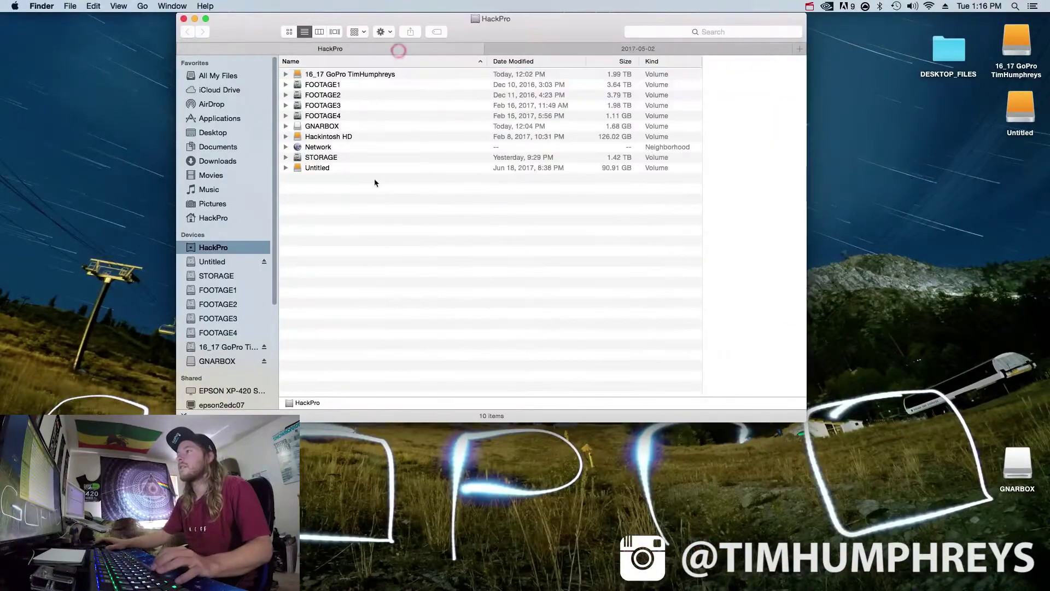
left_click(218, 348)
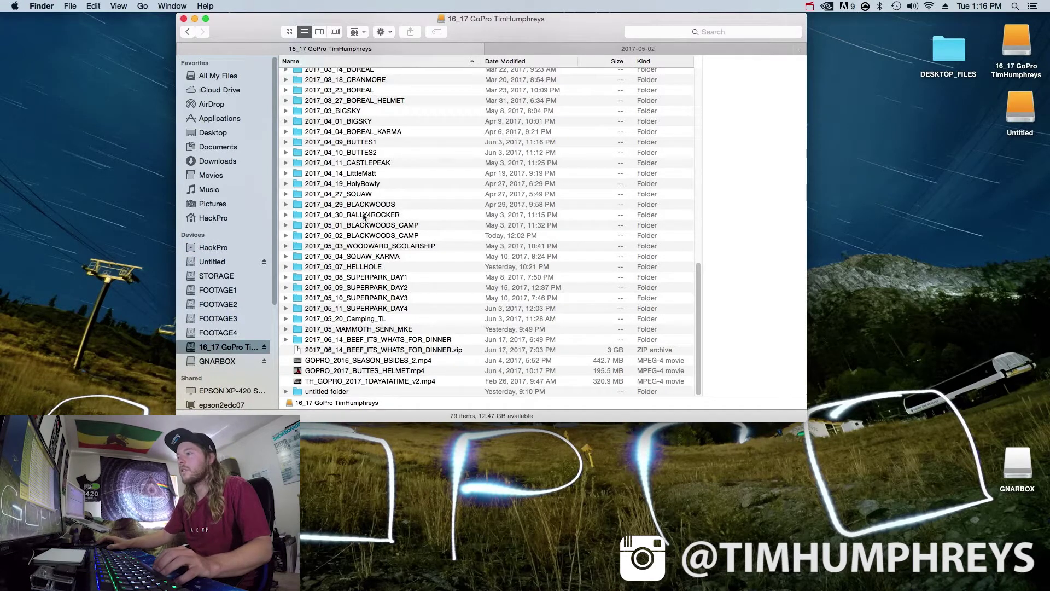
double_click(360, 238)
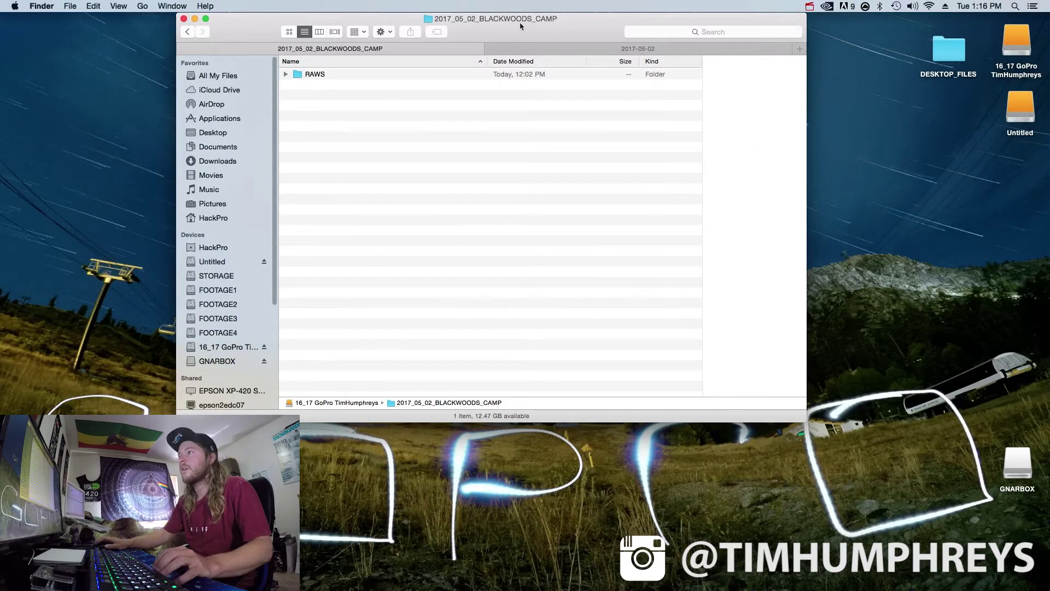
double_click(300, 75)
left_click(599, 48)
left_click_drag(321, 95, 421, 190)
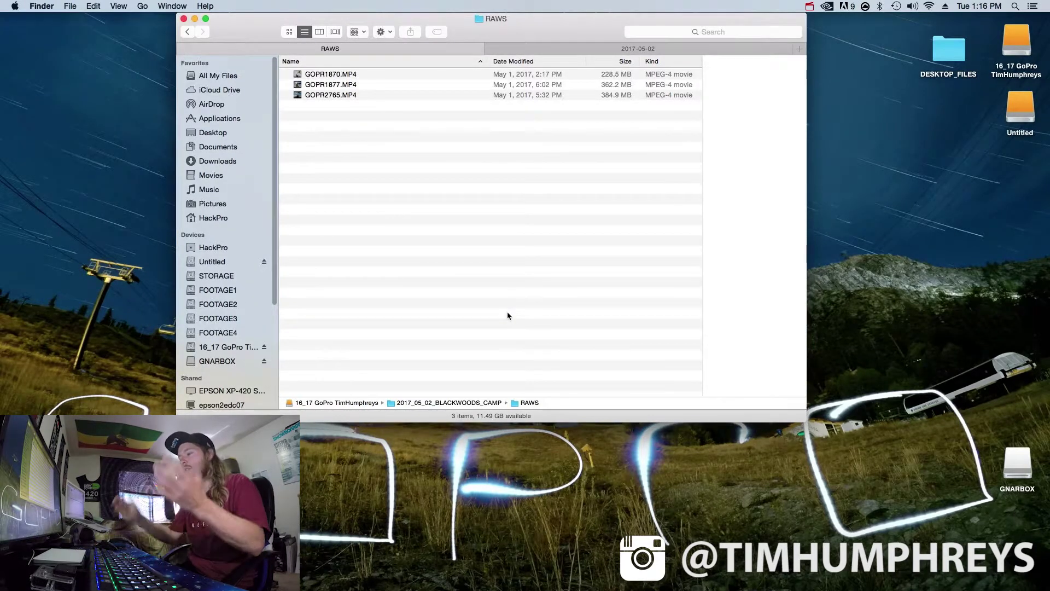
- Launch GoPro Studio, move its window to the upper edge of the desktop and enlarge it
mouse_move(569, 582)
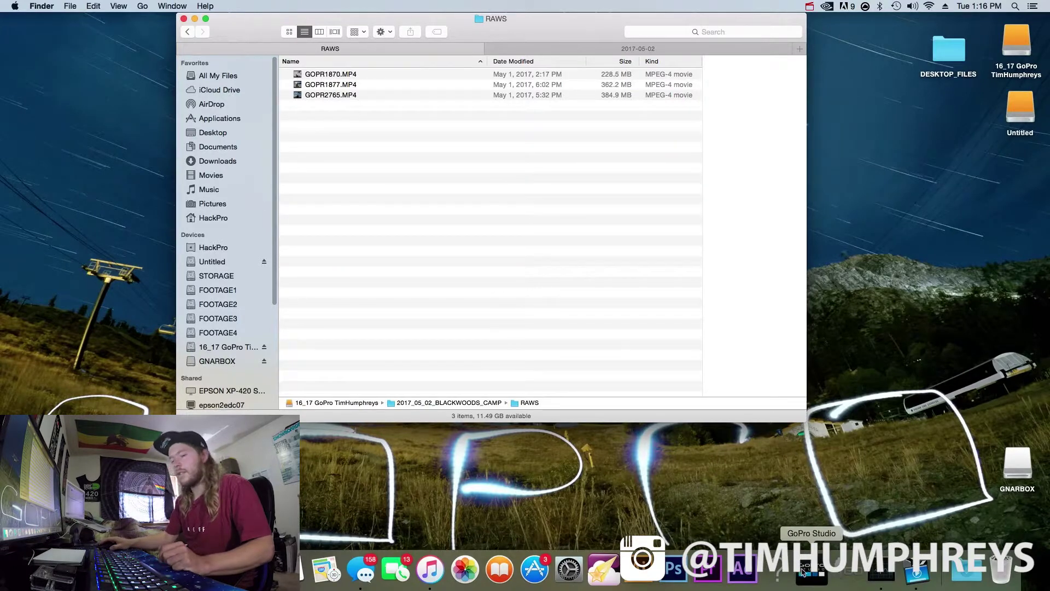
left_click(803, 571)
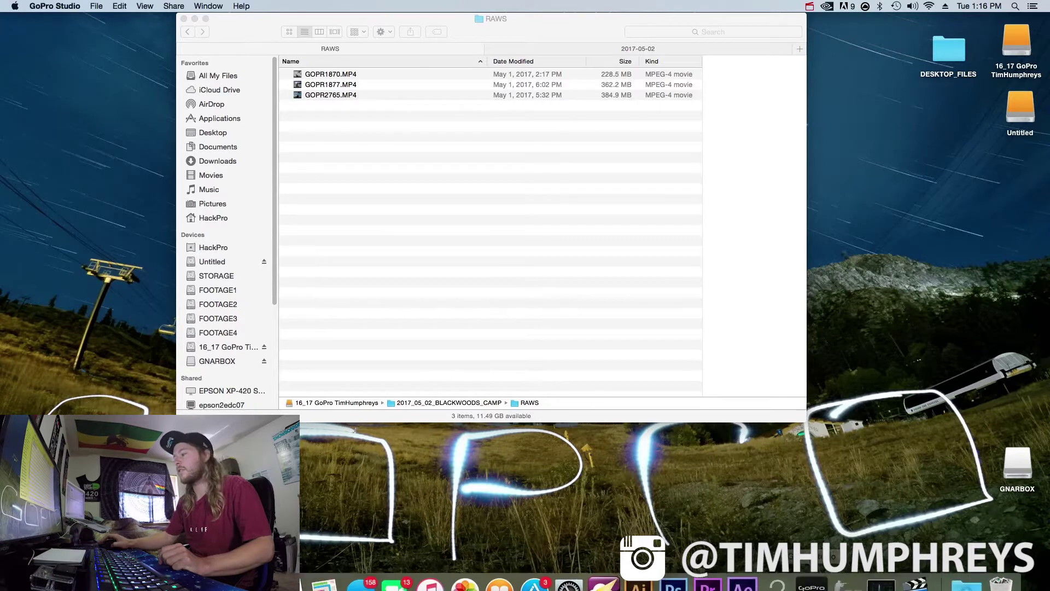
left_click(802, 572)
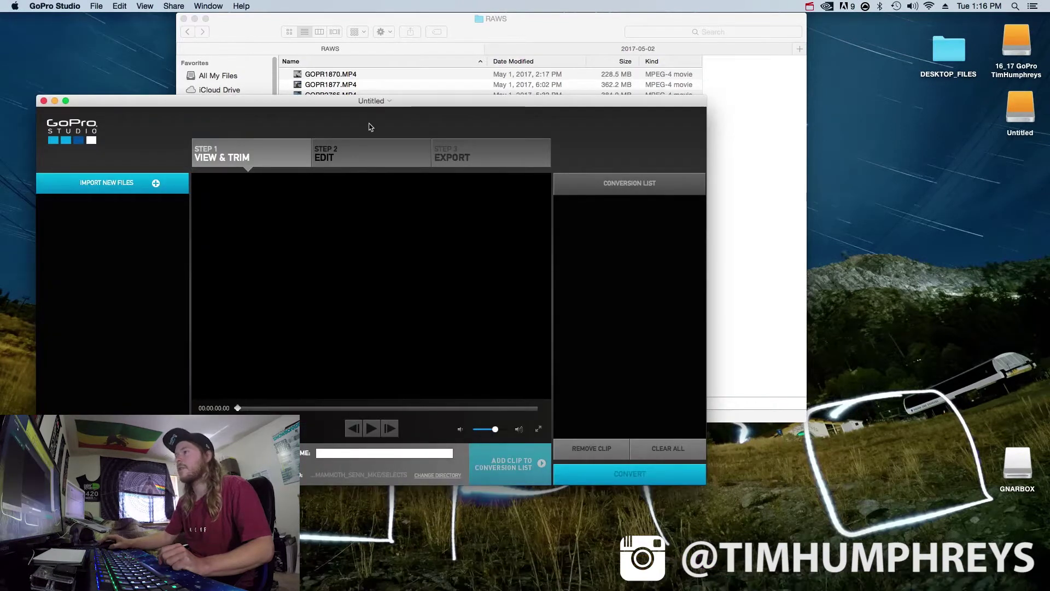
left_click_drag(444, 105, 430, 26)
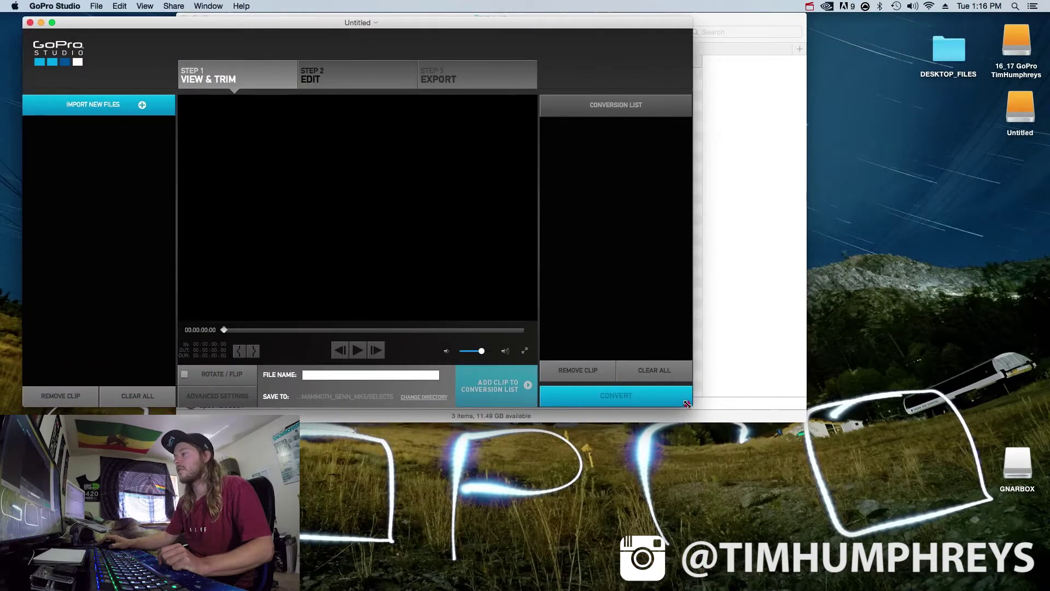
left_click_drag(687, 403, 781, 525)
- Import all three clips from the Finder RAWS folder into GoPro Studio and move the Finder window aside
left_click(787, 23)
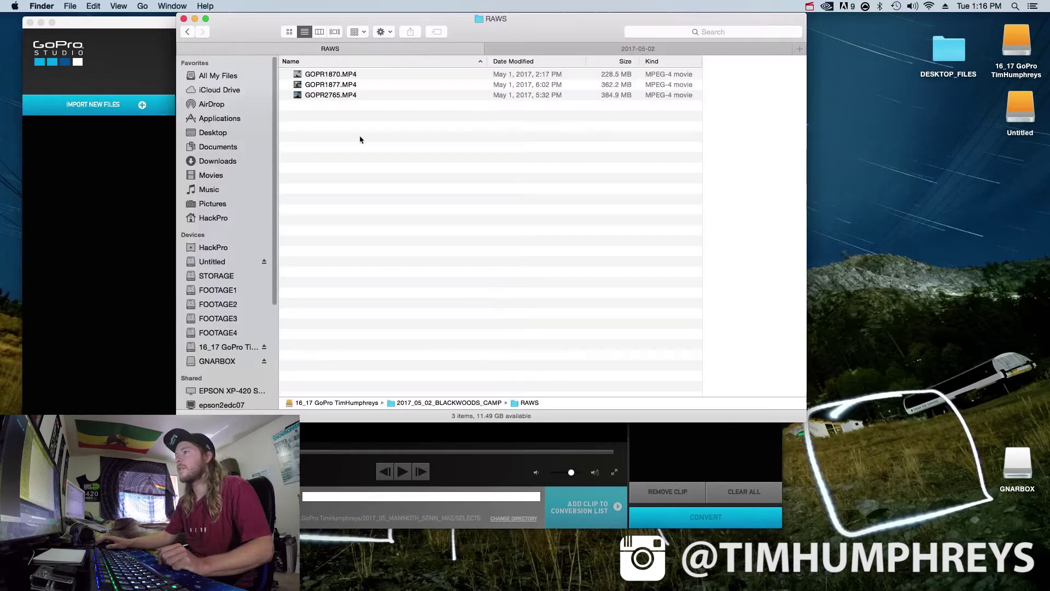
key("super+a")
left_click(322, 74)
left_click_drag(321, 74, 101, 206)
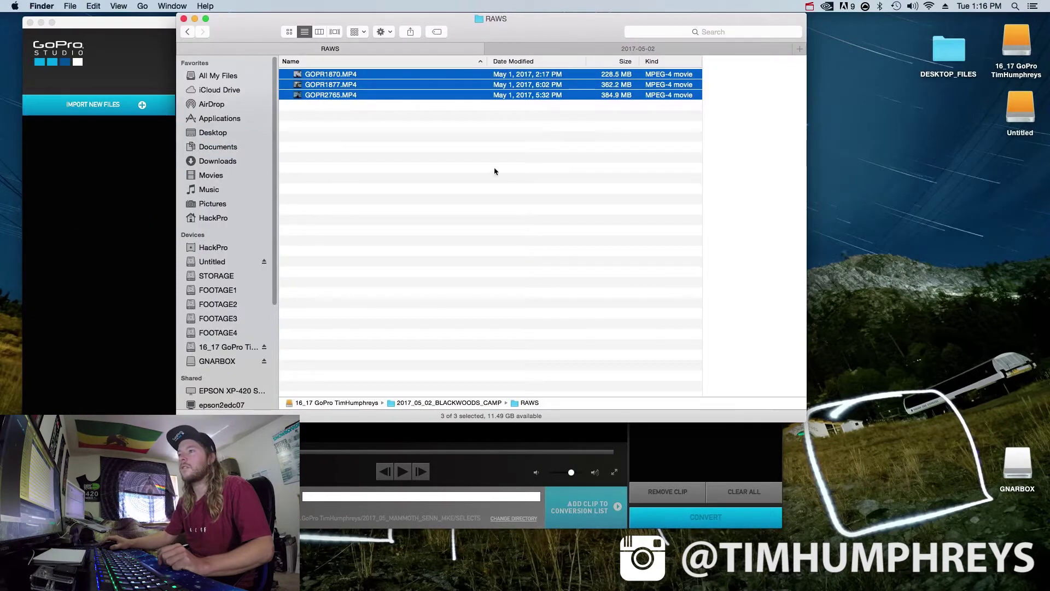
left_click_drag(256, 28, 443, 59)
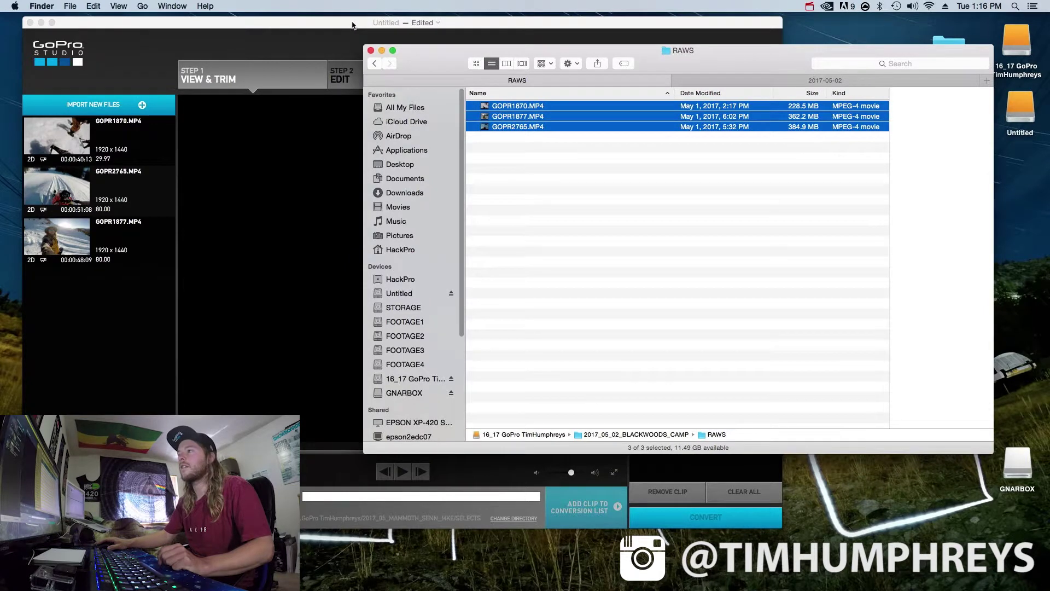
left_click(622, 235)
left_click(291, 33)
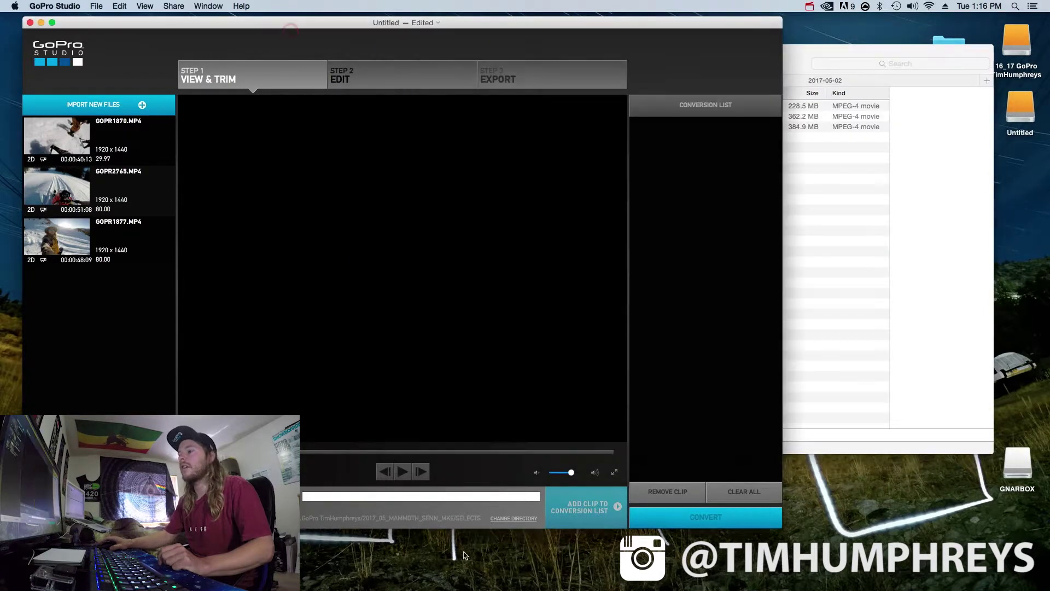
- Start changing the save directory and browse to the 2017_05_02_BLACKWOODS_CAMP folder on the 16_17 GoPro drive
left_click(503, 519)
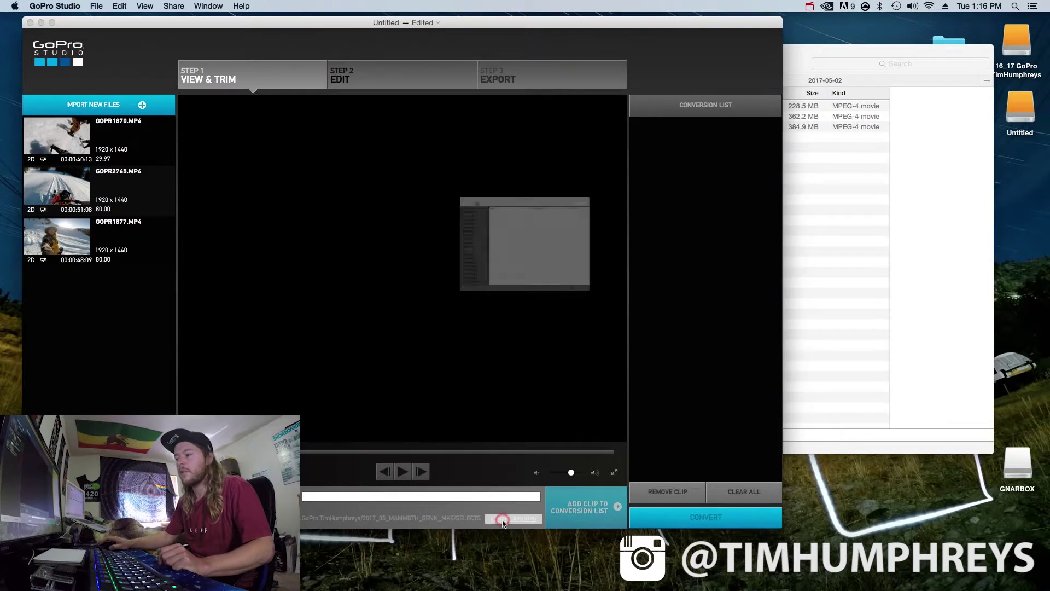
left_click(533, 93)
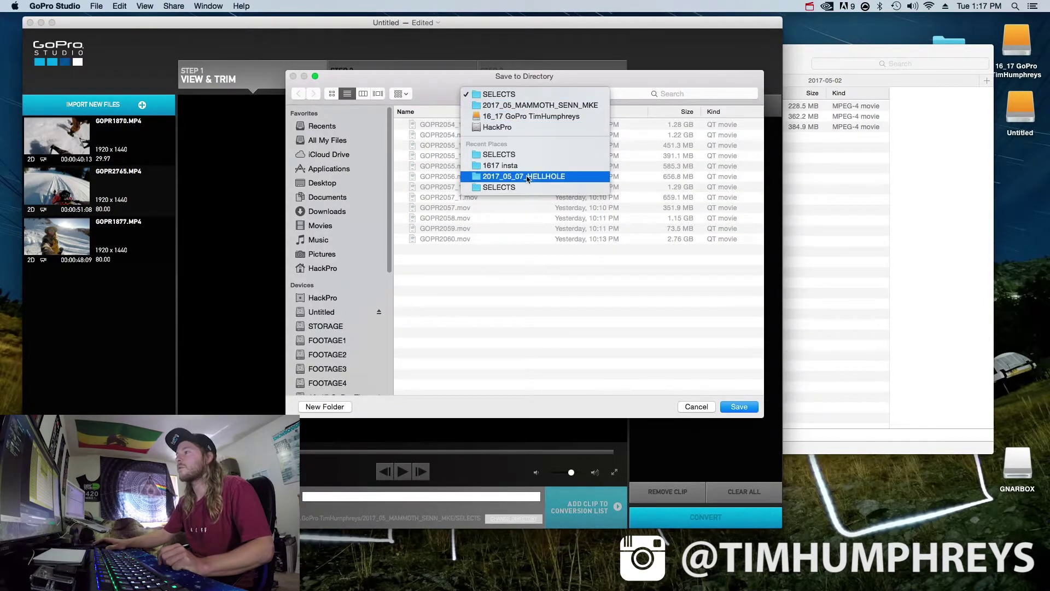
left_click(524, 117)
scroll(528, 301, "down", 15)
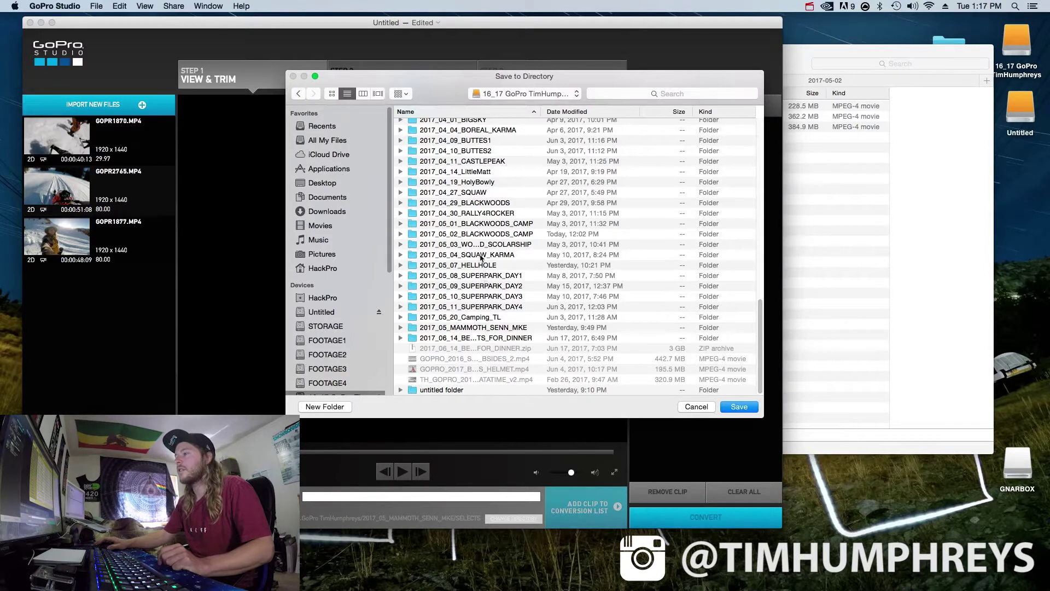
double_click(481, 234)
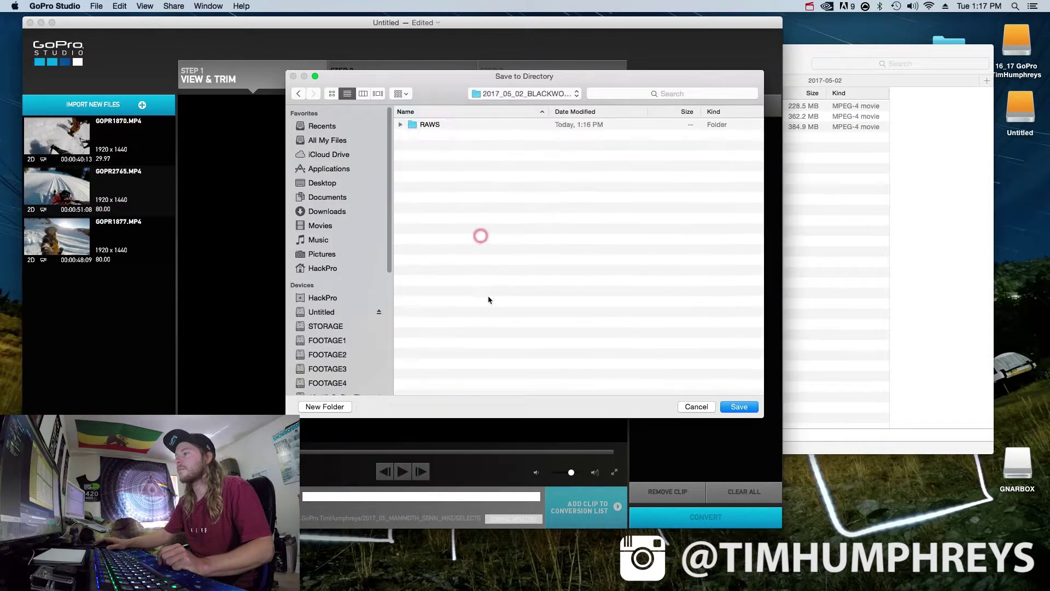
- Create a folder named SELECTS inside 2017_05_02_BLACKWOODS_CAMP and set it as the save directory
right_click(450, 203)
left_click(477, 205)
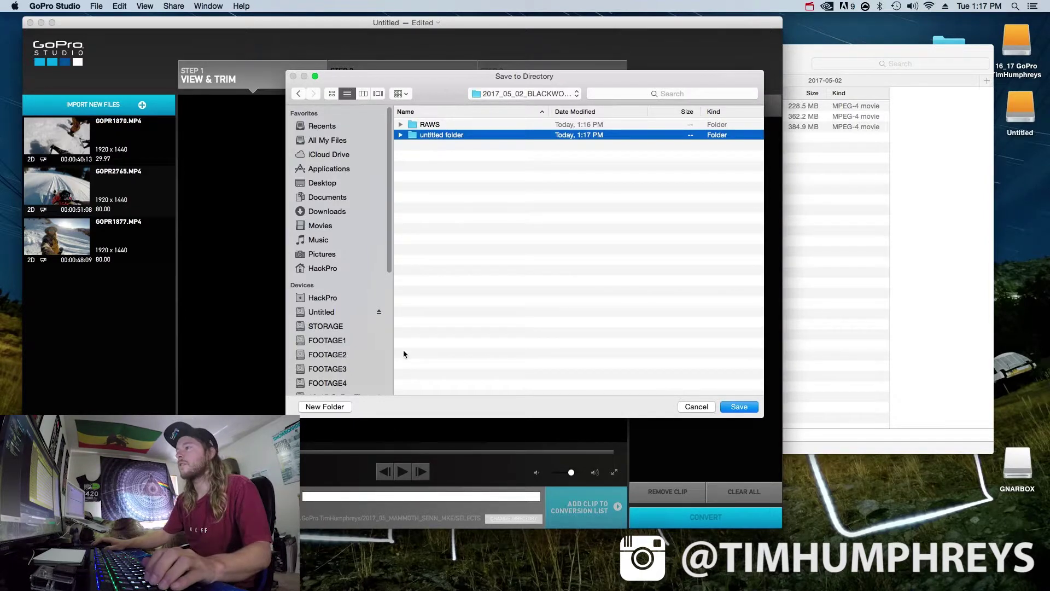
left_click(328, 407)
type("SE")
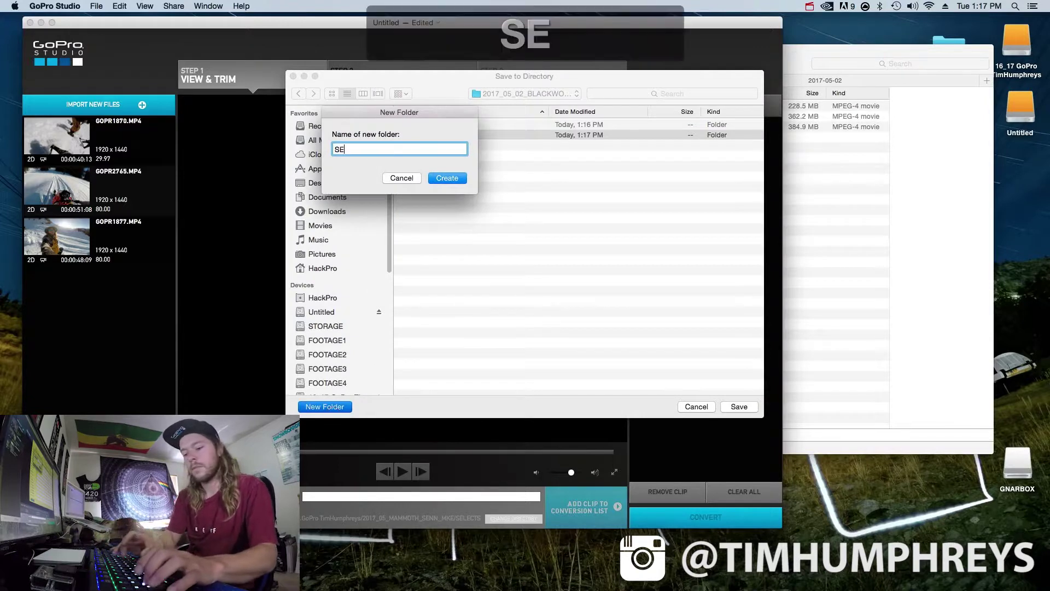
type("LECTS")
key("Return")
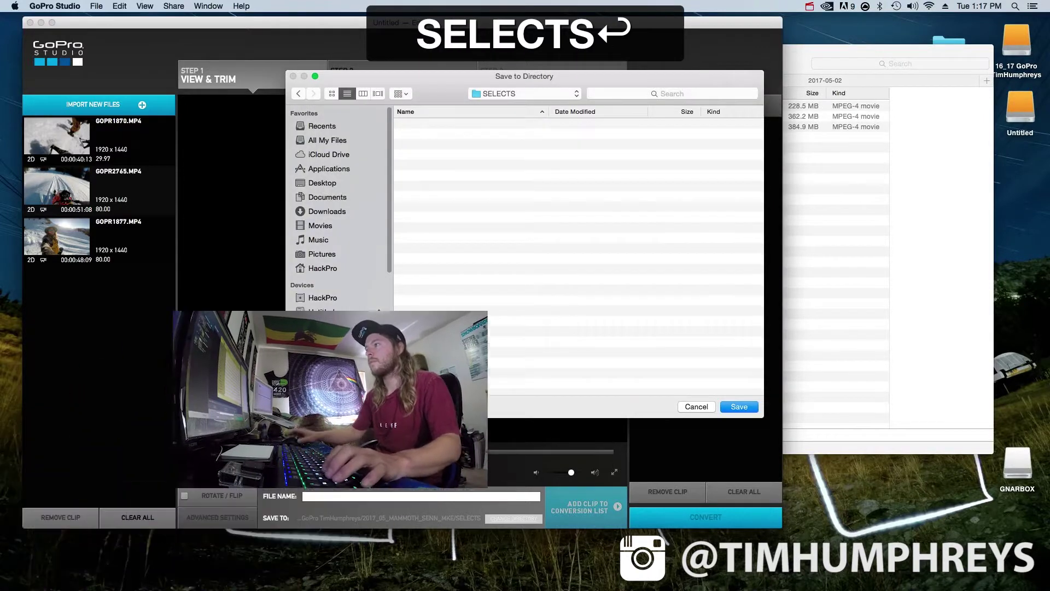
left_click(735, 409)
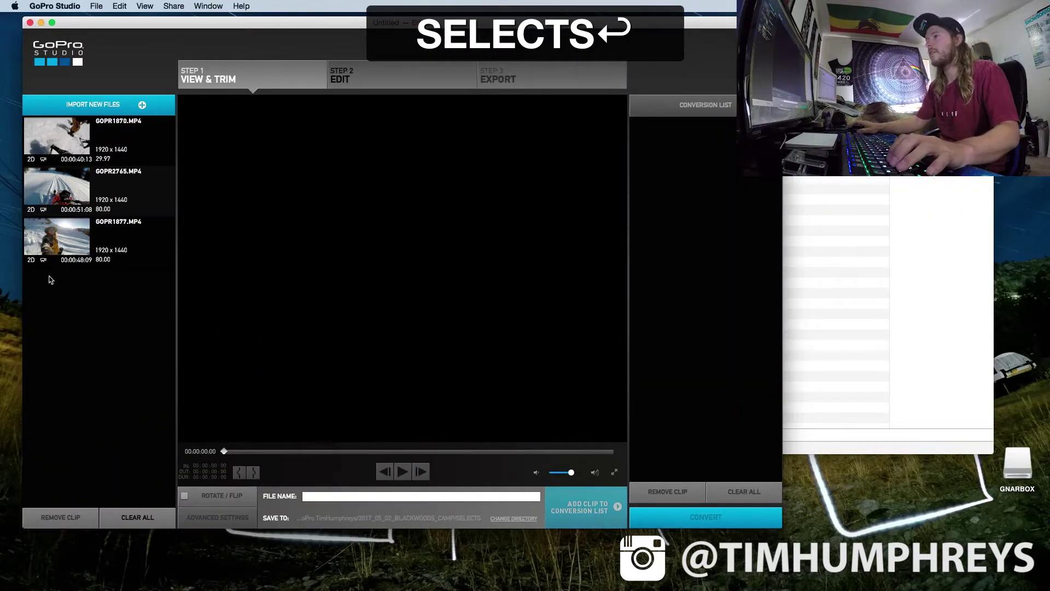
- Load the GOPR1870.MP4 clip and set its output file name to TH_POV_SHOVELING
left_click(78, 164)
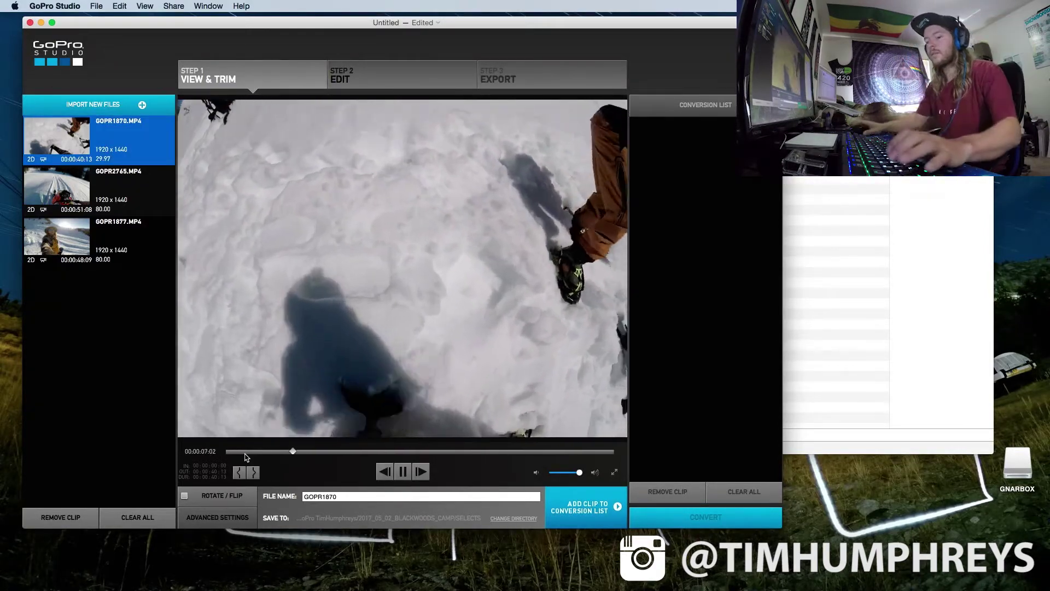
double_click(320, 496)
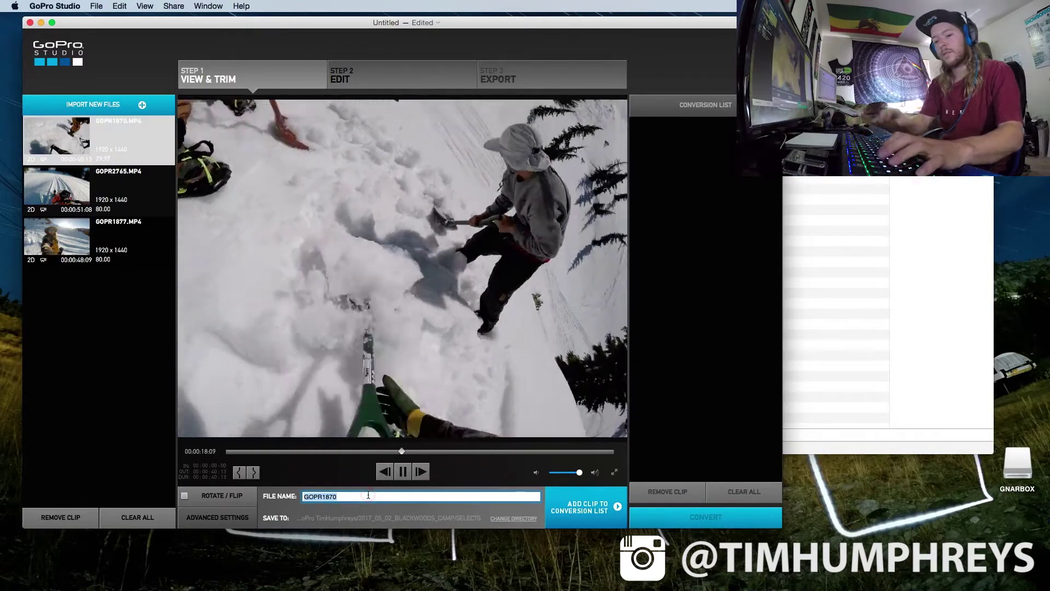
type("TH_)")
key("BackSpace")
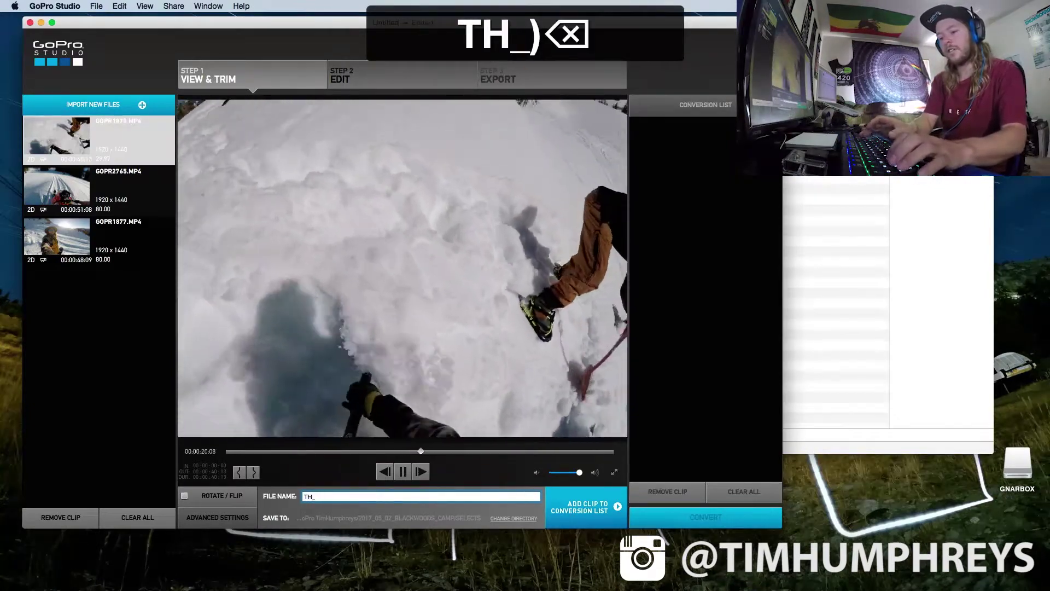
type("PO")
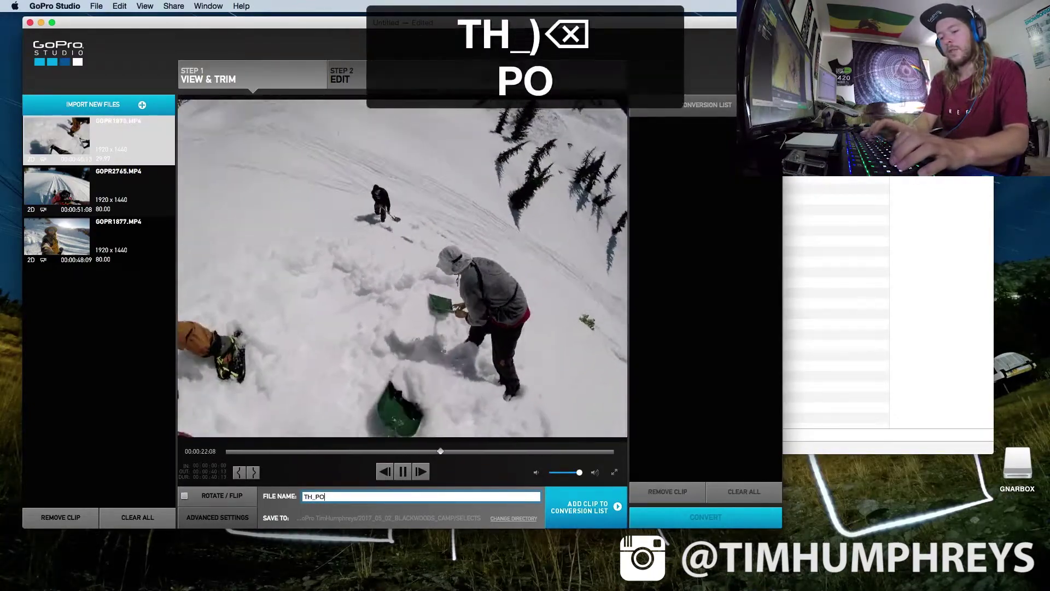
type("V_SHOVEL")
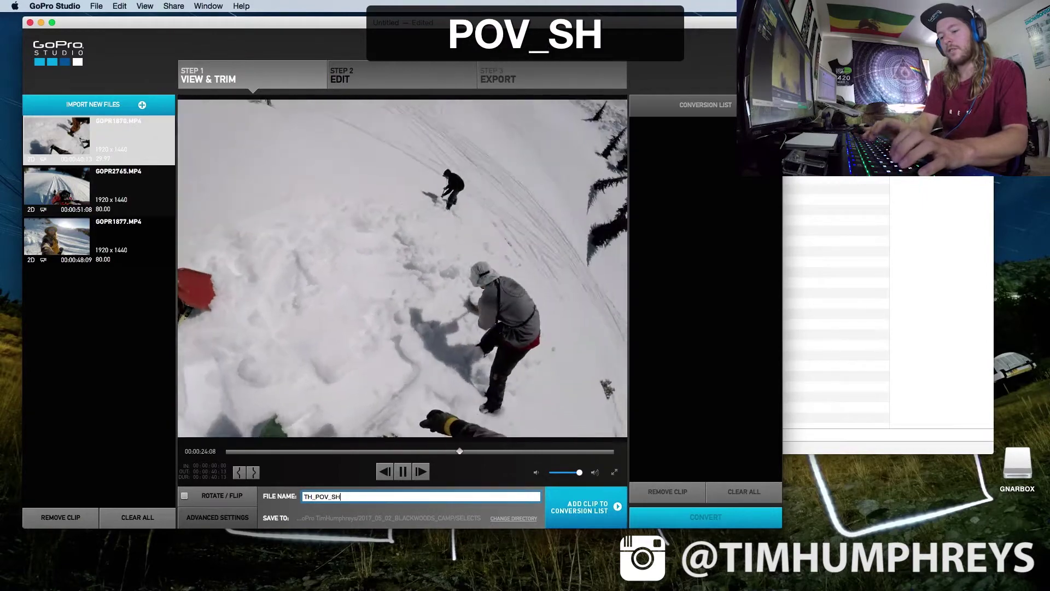
type("NG")
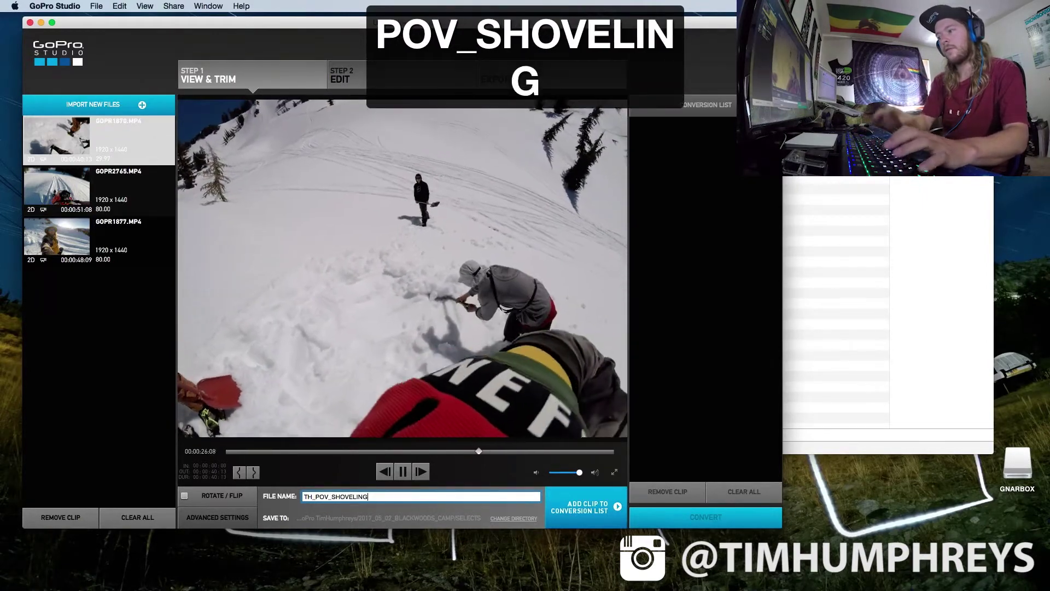
- Accept the advanced settings with source image size, source frame rate and high quality, and add the clip to the conversion list
left_click(224, 522)
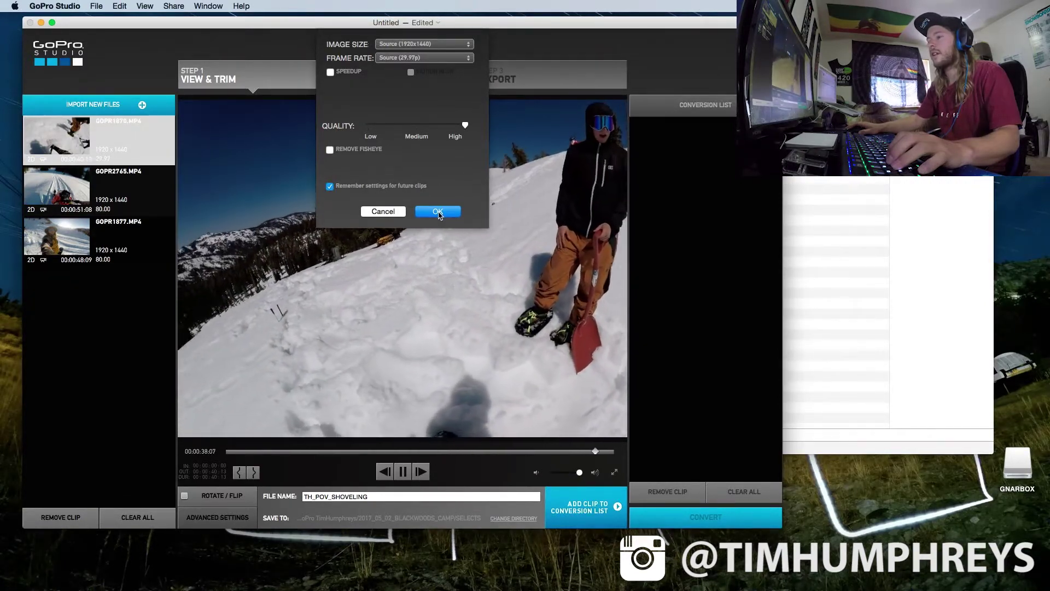
left_click(438, 212)
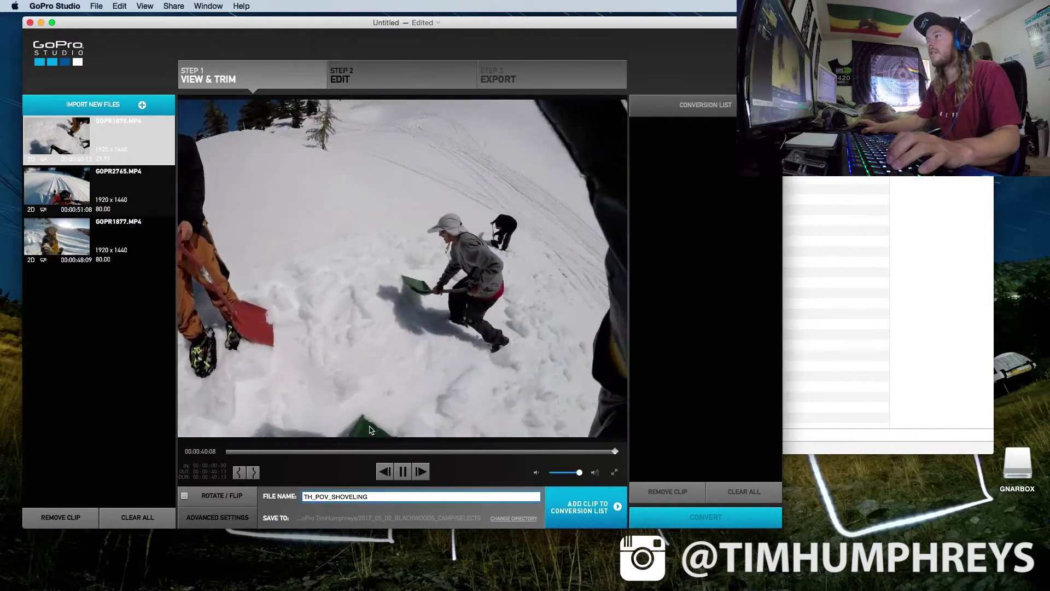
left_click(583, 517)
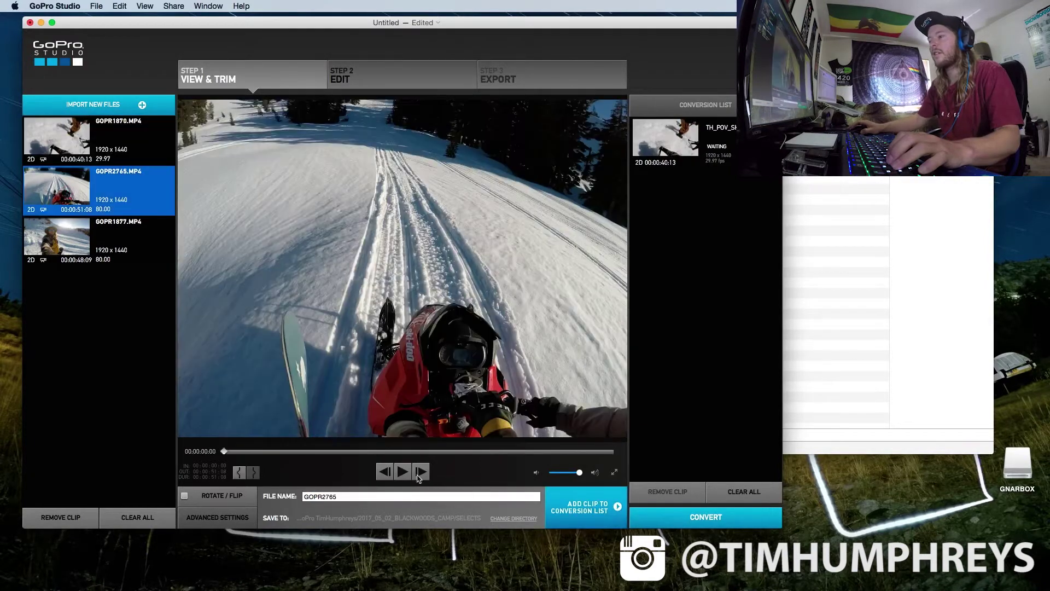
- Set the output file name of the GOPR2765.MP4 clip to TH_POV_SNOWMOBILING
double_click(342, 496)
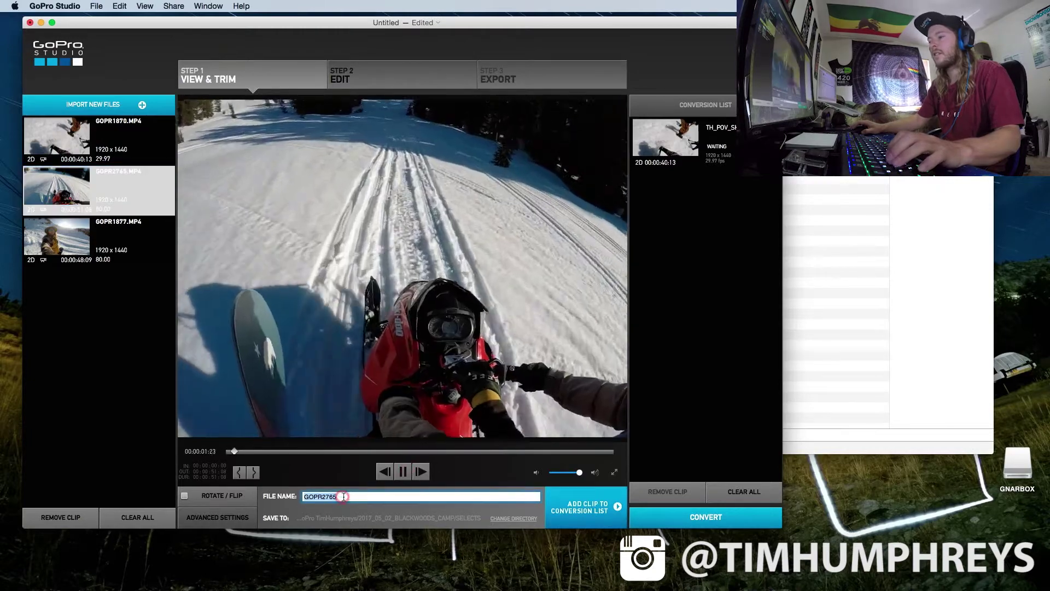
type("TH_PO")
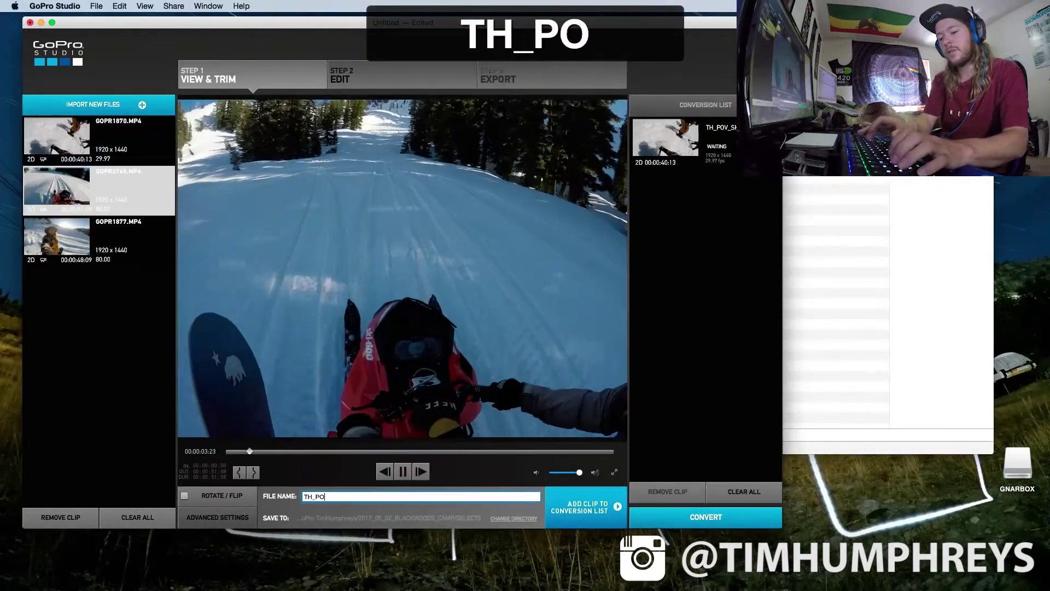
type("V_SNOWM")
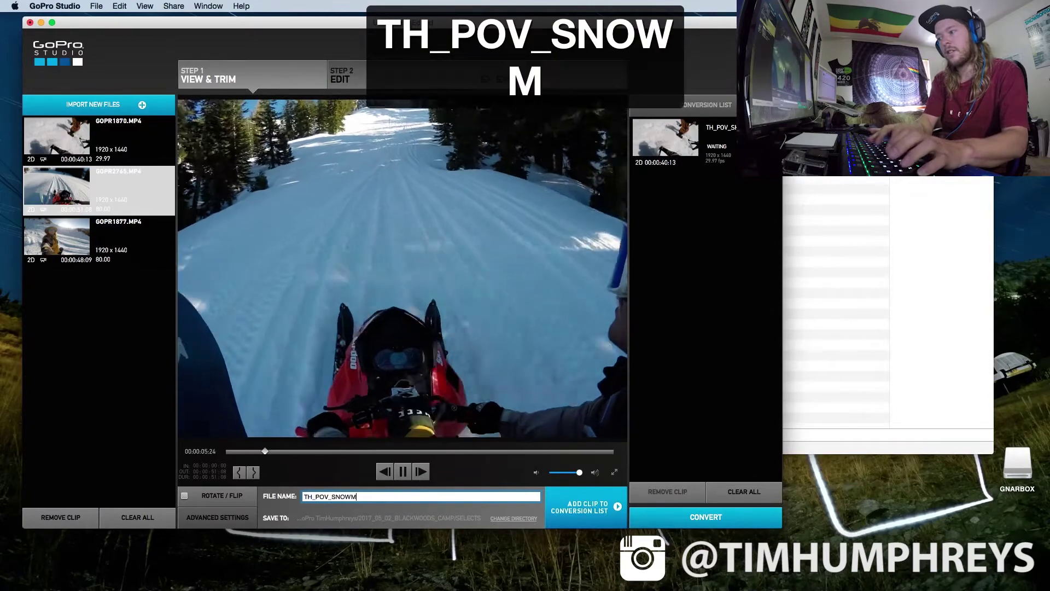
type("OBILING")
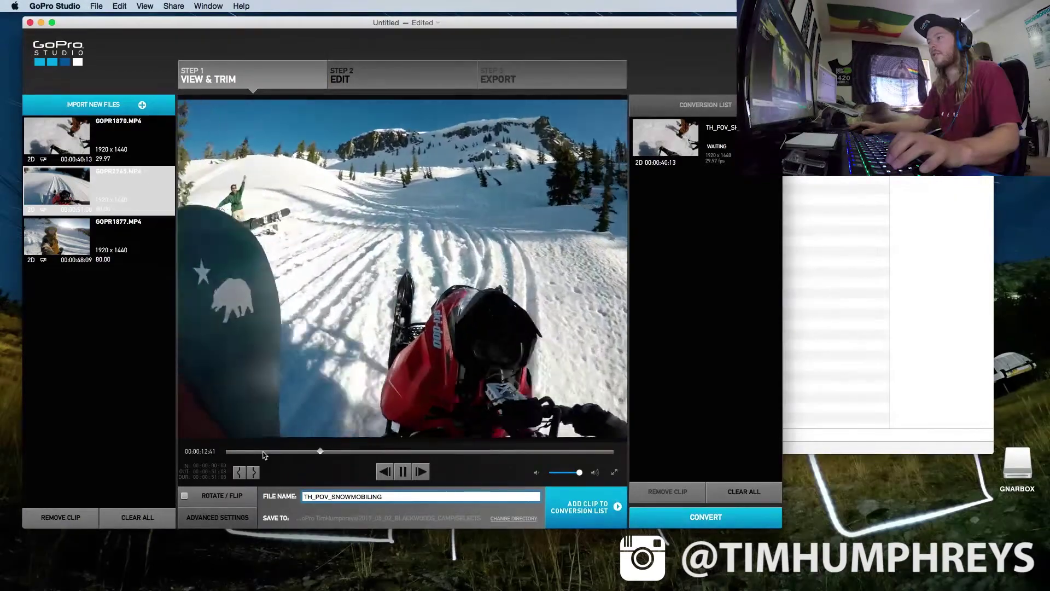
- Trim out a section of about 8 seconds ending near 00:00:16, name it TH_POV_SNOWMOBILING1 and add it to the conversion list
left_click(239, 473)
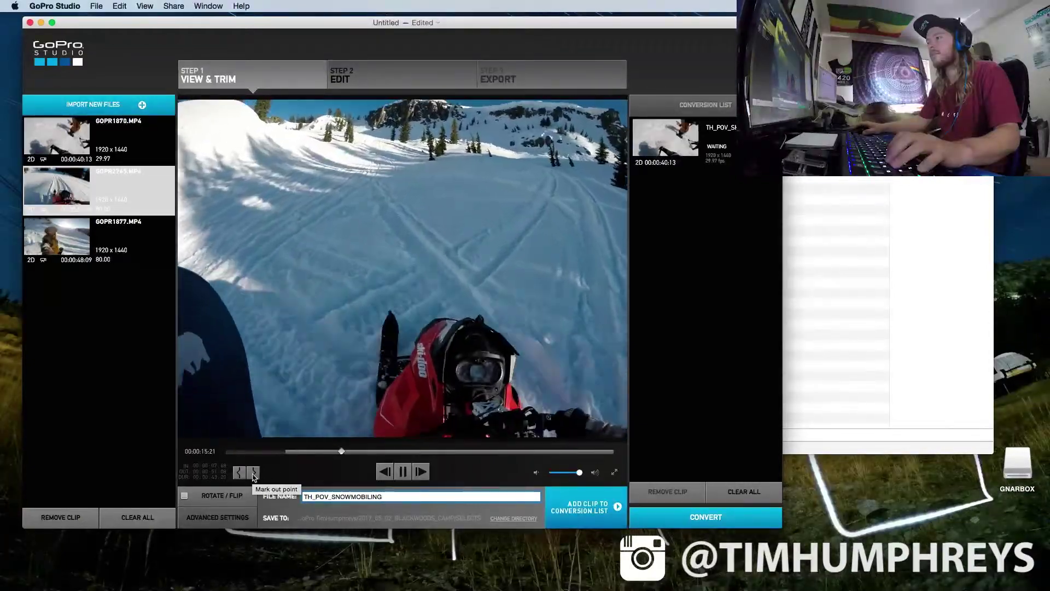
left_click(254, 473)
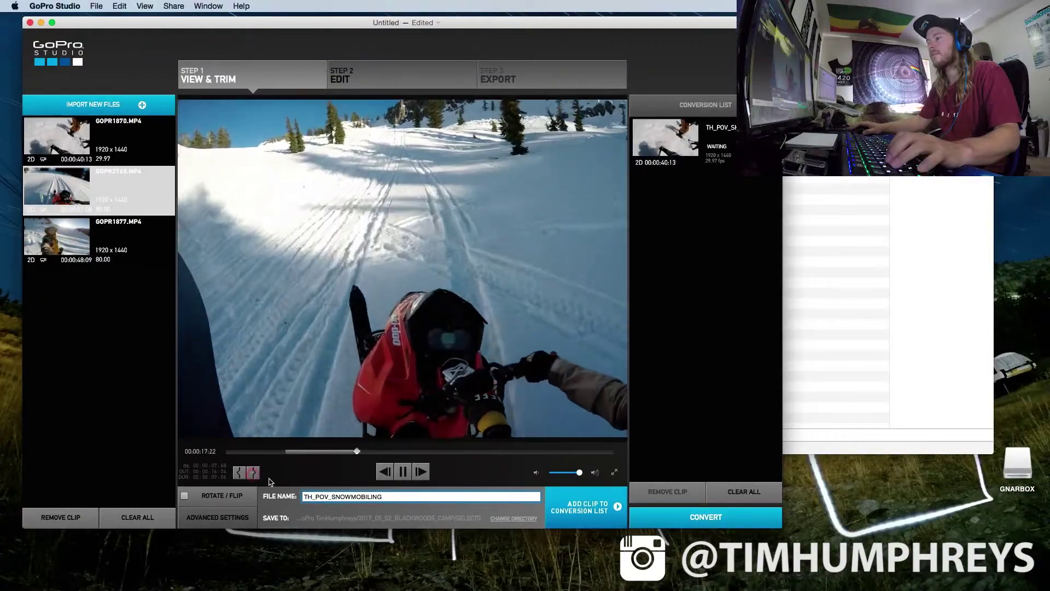
type("1")
left_click(590, 508)
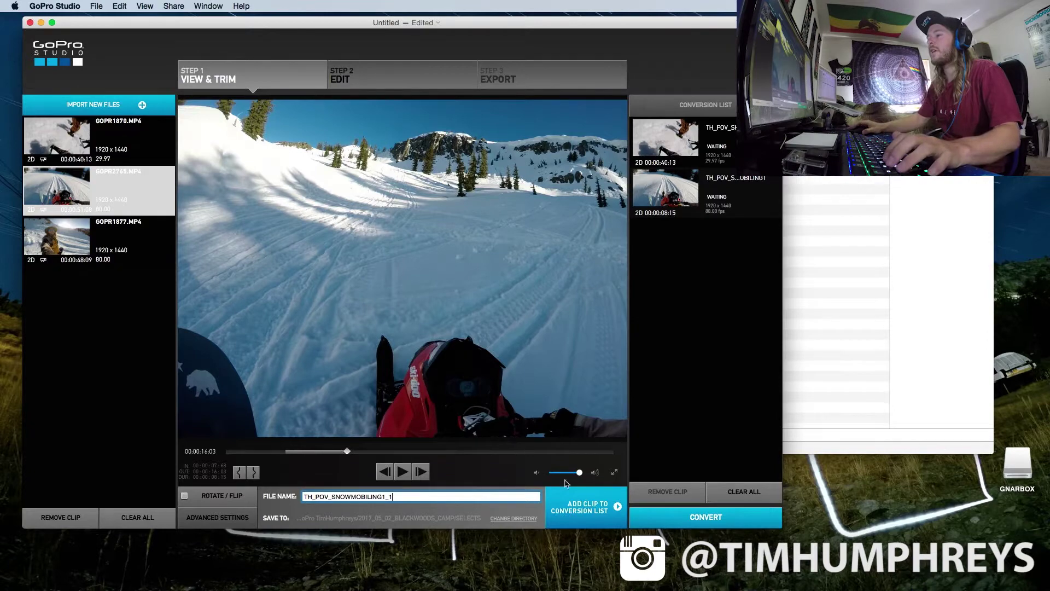
- Trim a second section of GOPR2765.MP4 from about 31 seconds to the clip's end and add it to the conversion list as TH_POV_SNOWMOBILING1_1
left_click(405, 470)
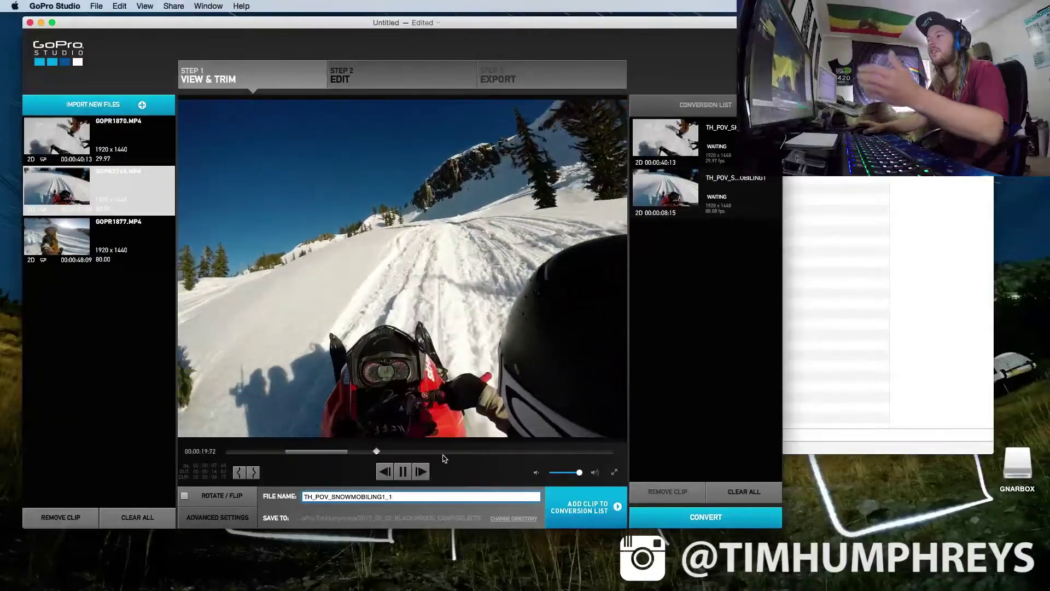
key("i")
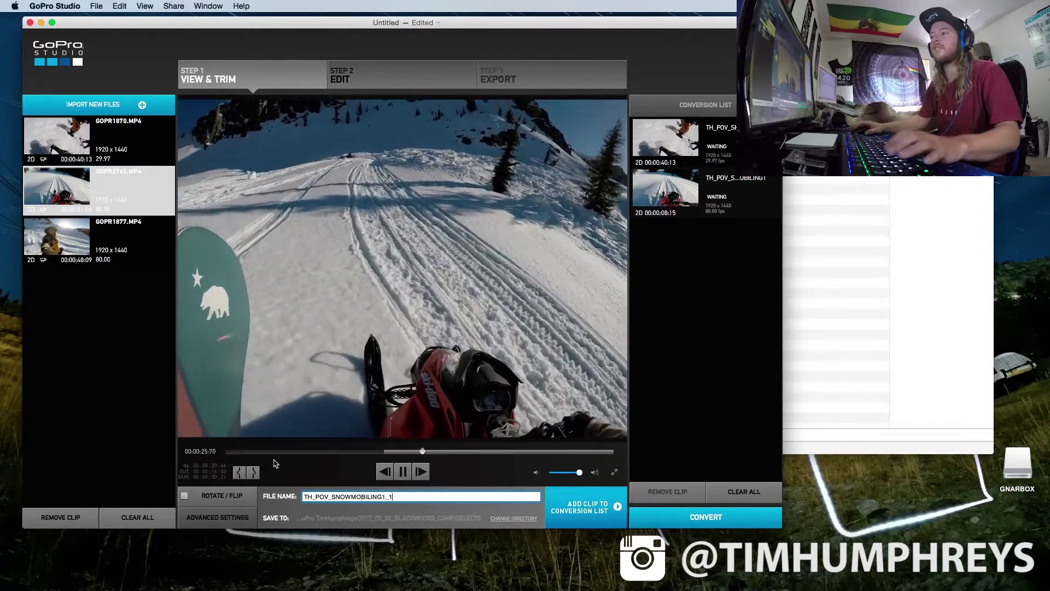
left_click(239, 475)
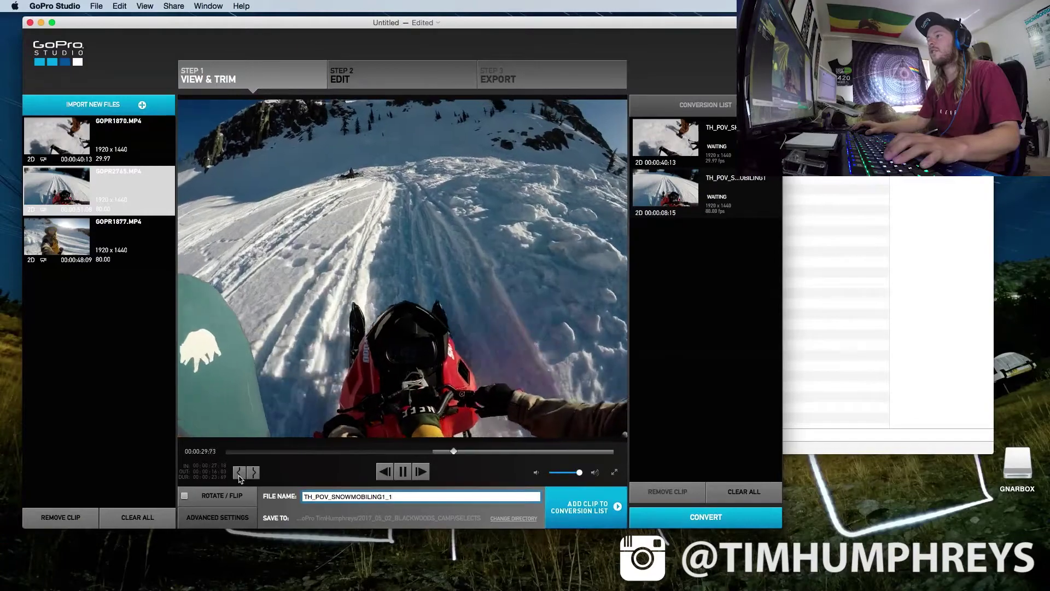
left_click(240, 474)
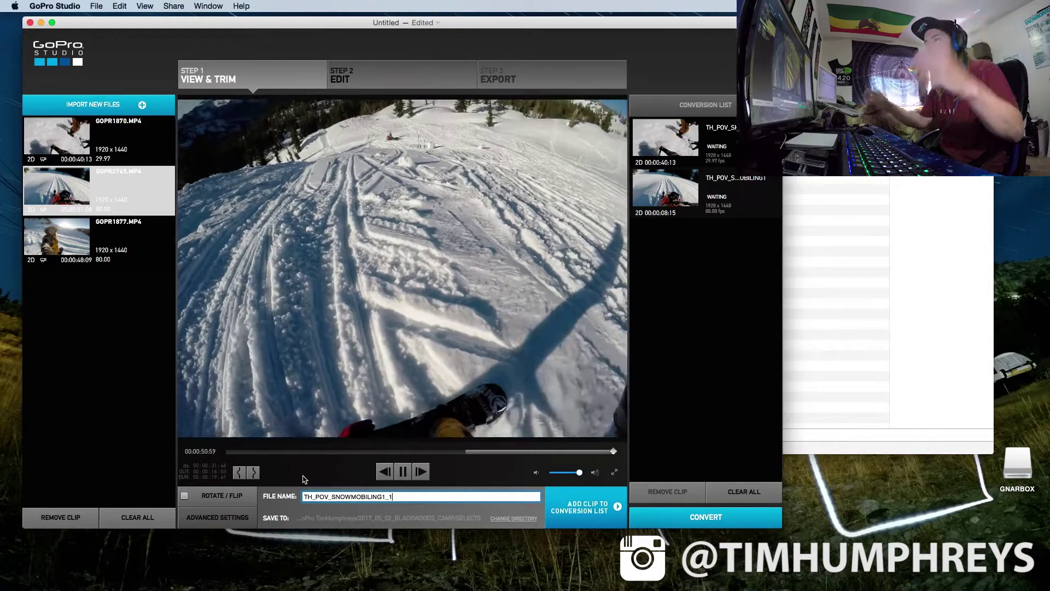
left_click(586, 510)
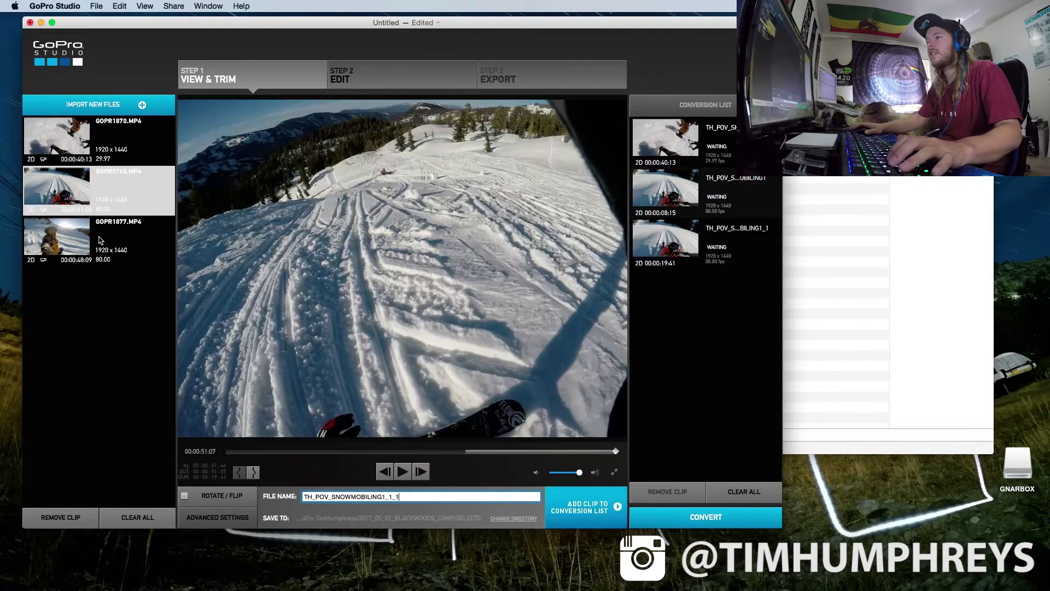
- Load the GOPR1877.MP4 clip, name its output TH_HANDHELD_CAB9 and add it to the conversion list
left_click(100, 238)
left_click(402, 471)
double_click(328, 496)
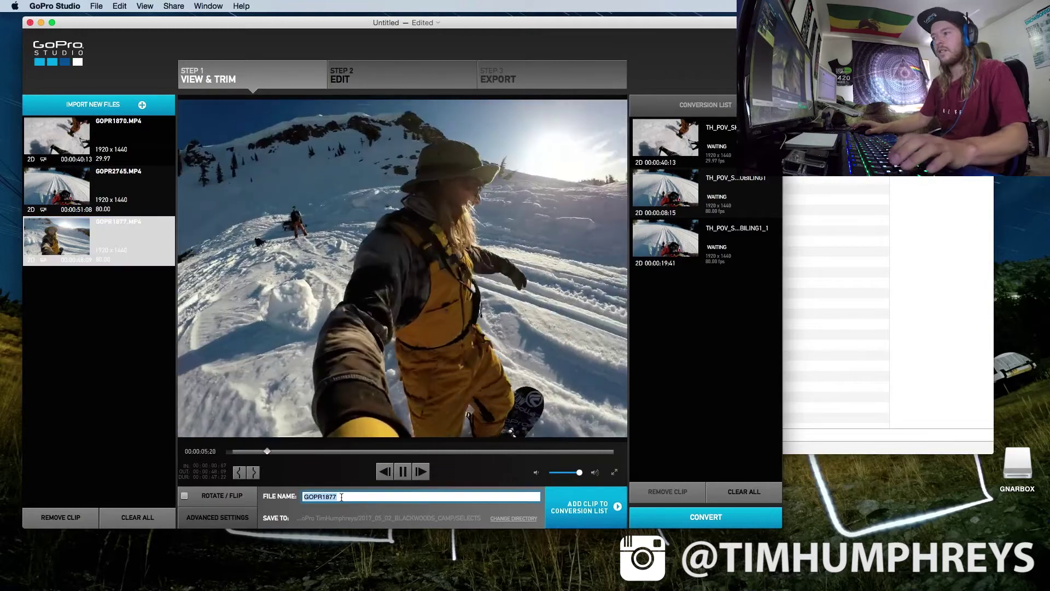
type("TH_HANDHELD_CAB9")
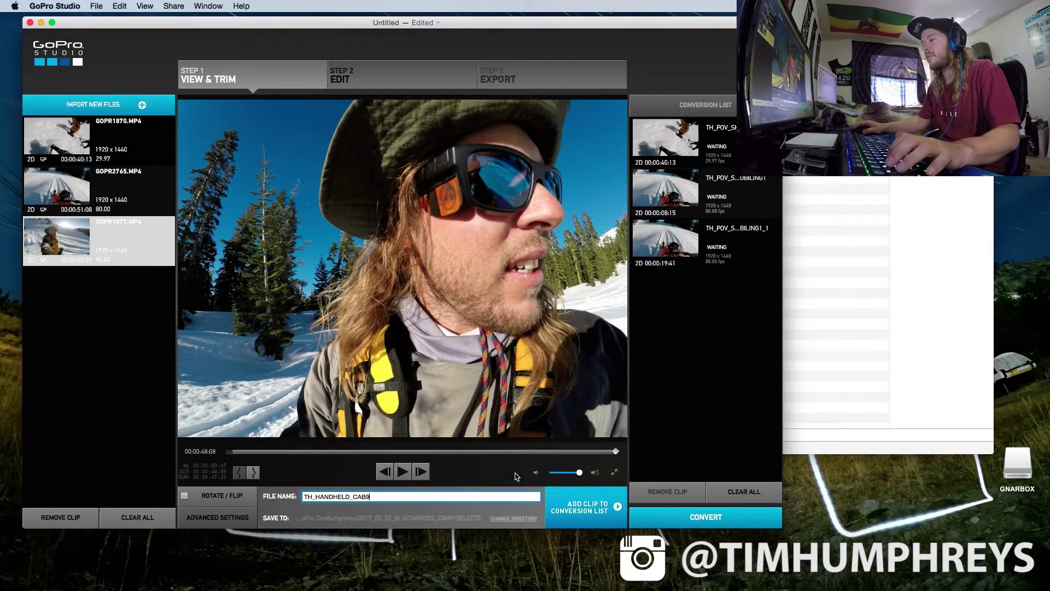
left_click(585, 506)
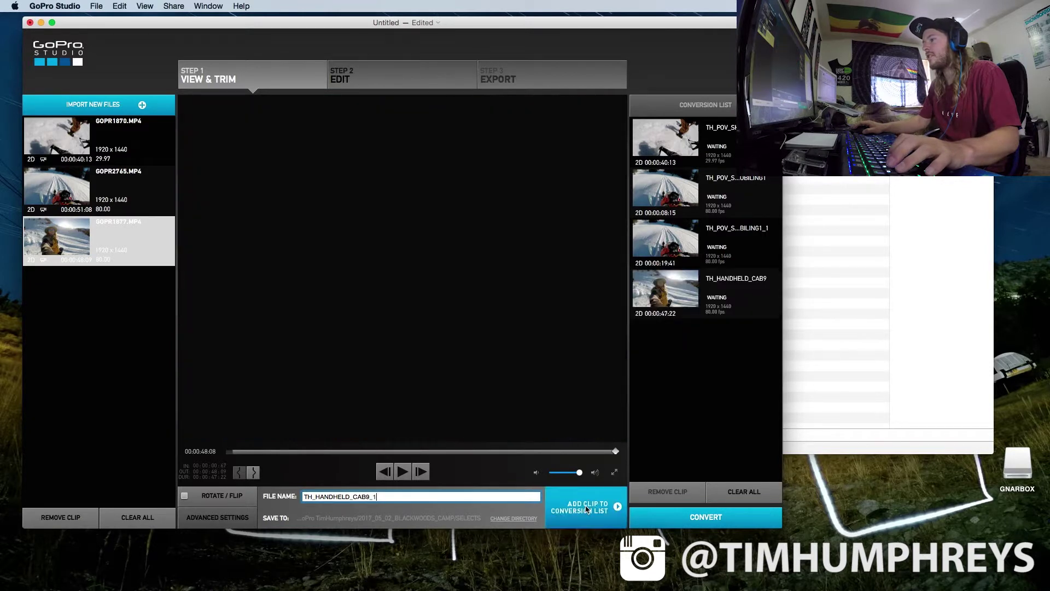
- Convert all clips in the conversion list and go on to the Edit stage without choosing an edit template
left_click(690, 518)
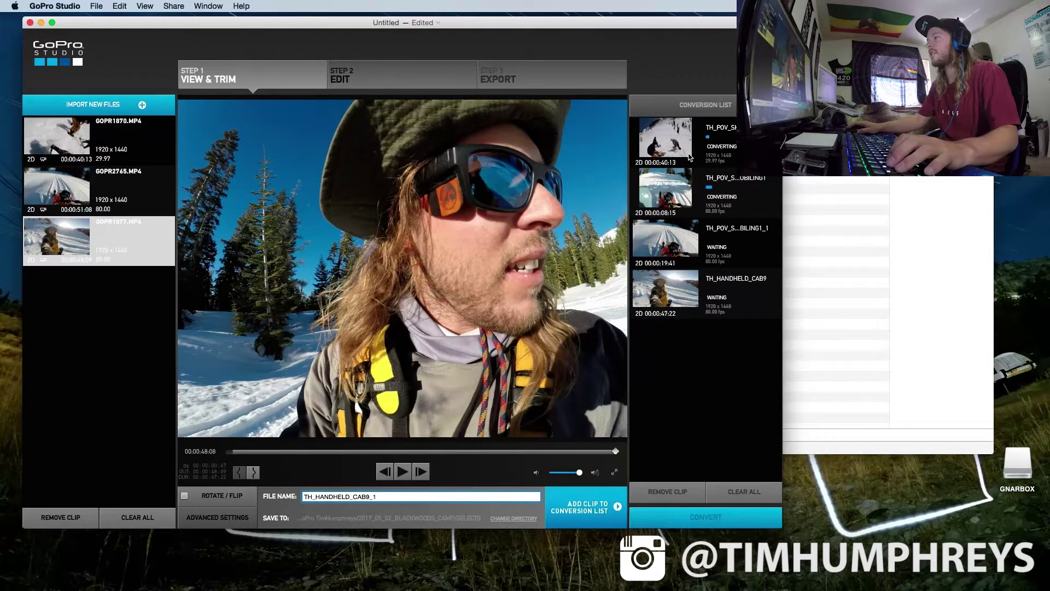
left_click(672, 148)
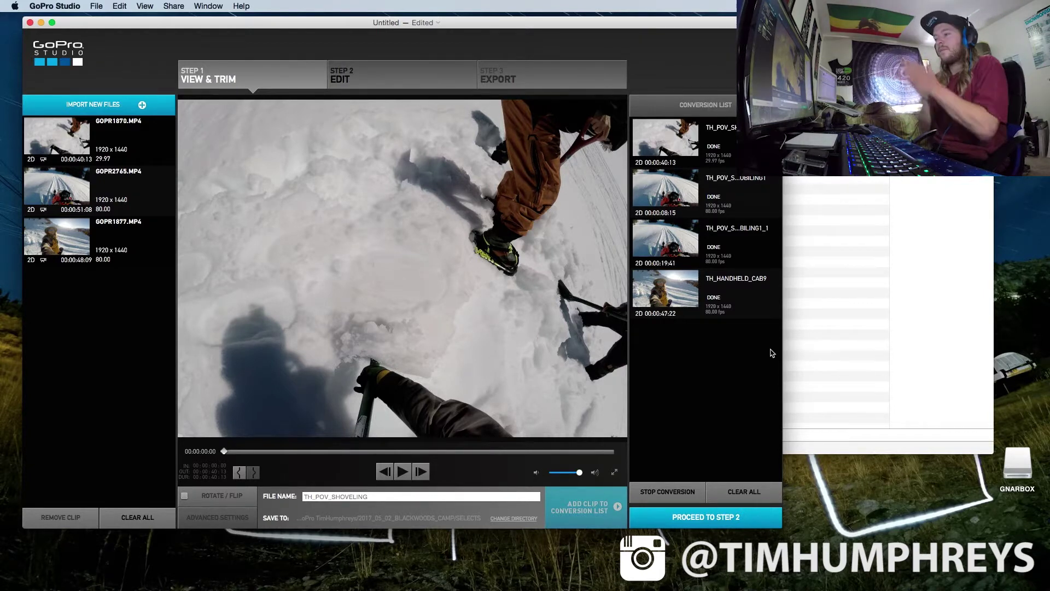
left_click(361, 80)
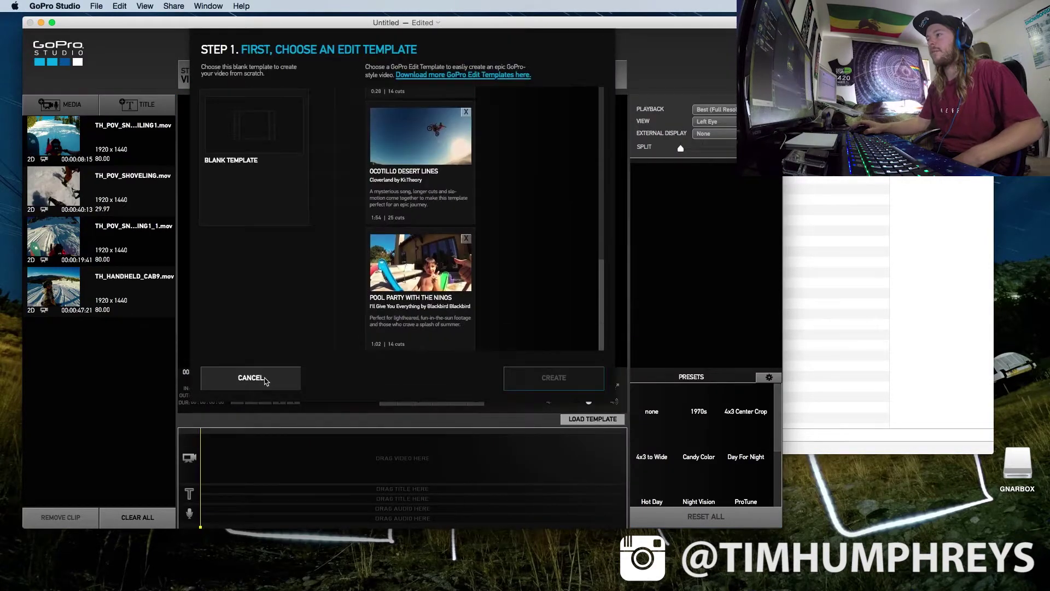
left_click(265, 379)
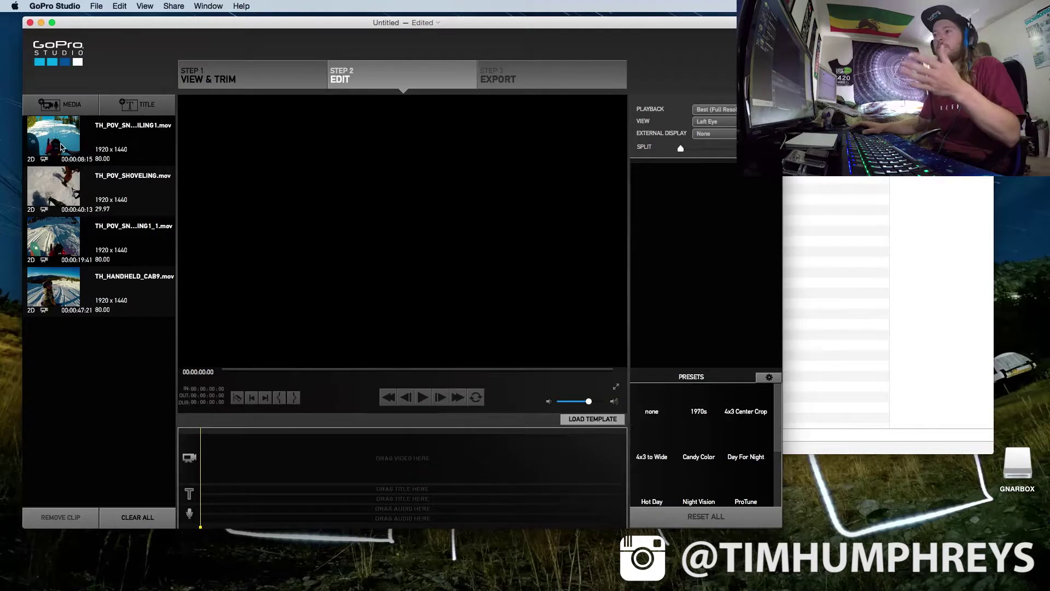
- View each of the four converted clips in turn to compare their look before colour correction
left_click(59, 151)
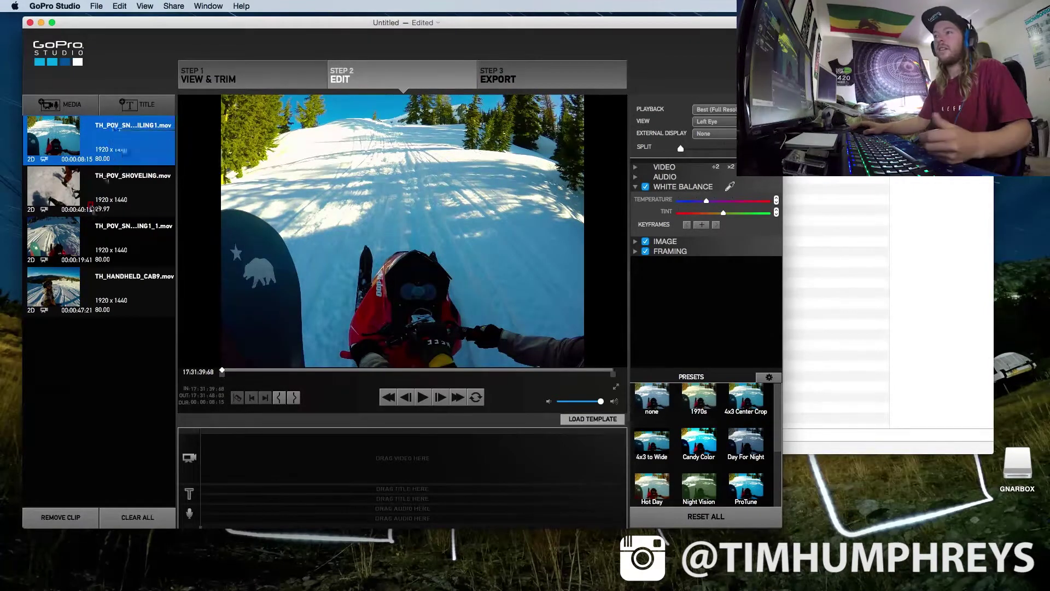
left_click(77, 197)
left_click(81, 247)
left_click(69, 287)
left_click(69, 241)
left_click(65, 193)
left_click(66, 149)
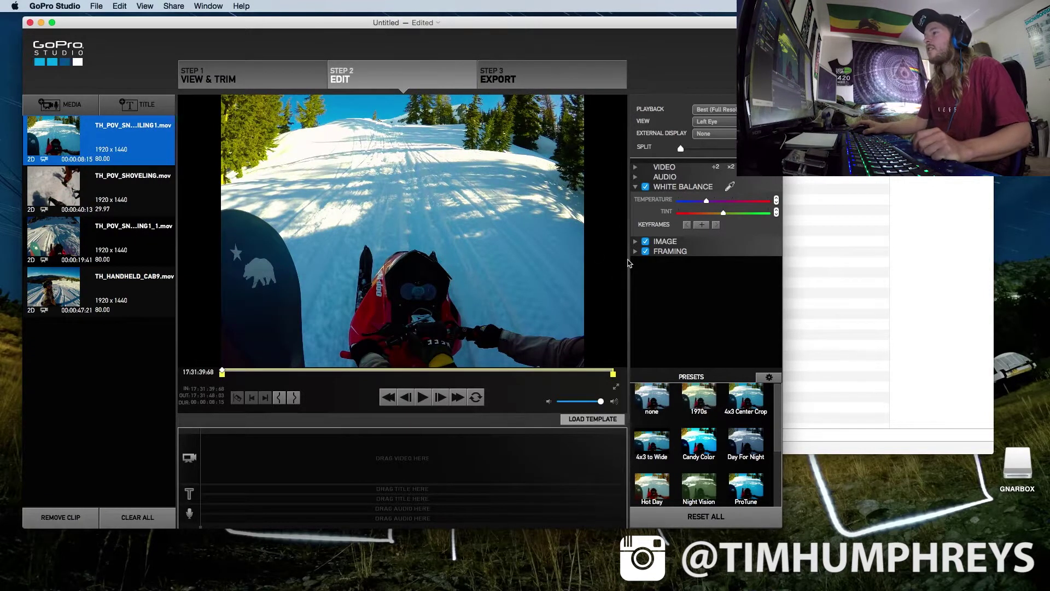
- Make the white balance temperature of the TH_POV_SNOWMOBILING1 clip slightly cooler, judging it on a frame further into the clip
left_click_drag(222, 373, 273, 374)
left_click(344, 201)
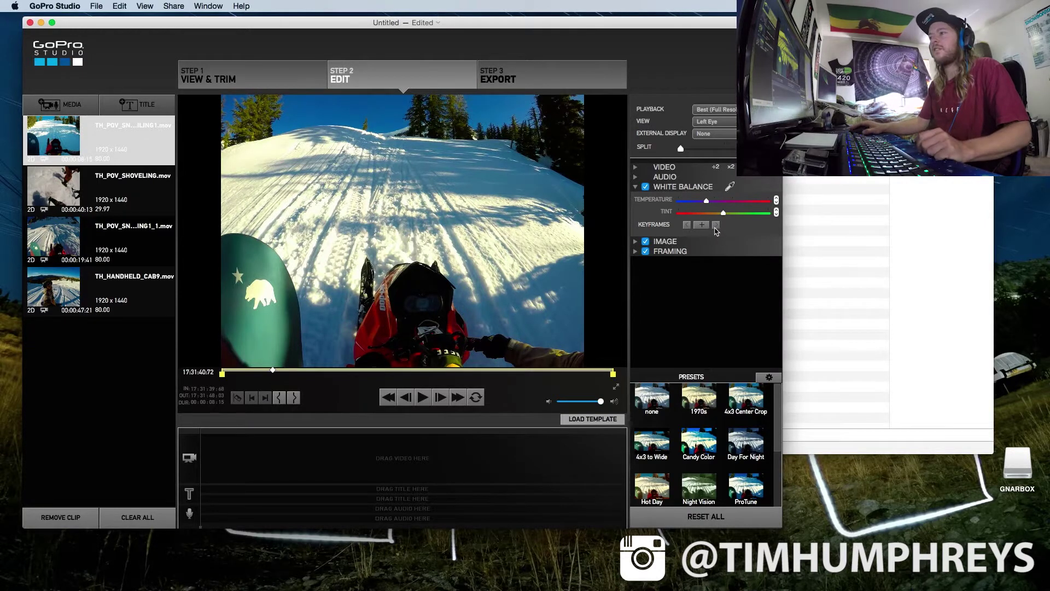
left_click_drag(706, 202, 700, 202)
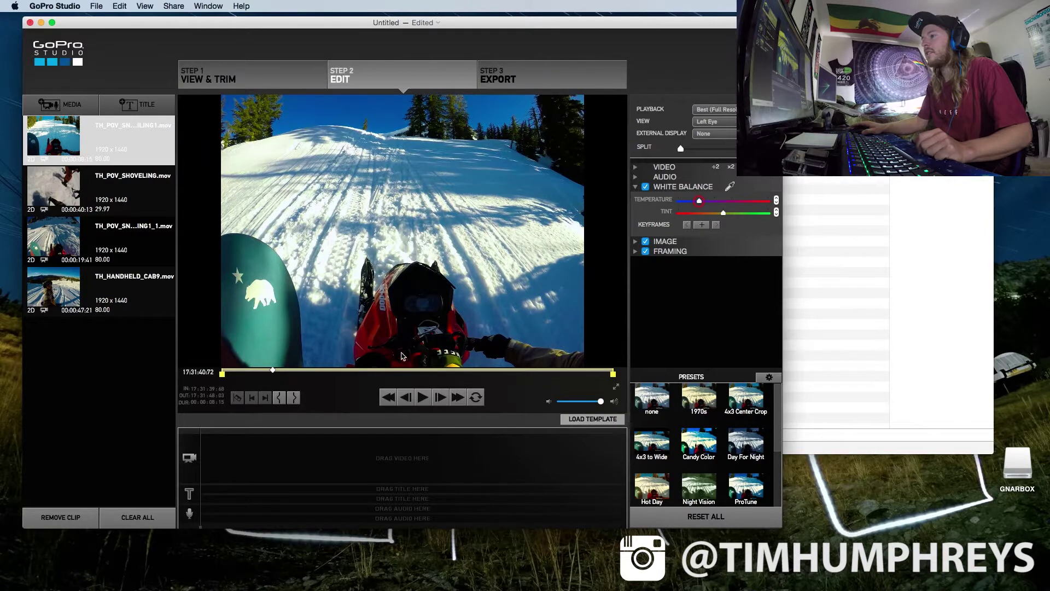
- Slightly raise the contrast and lower the exposure and saturation of the TH_POV_SNOWMOBILING1 clip
left_click_drag(272, 371, 429, 372)
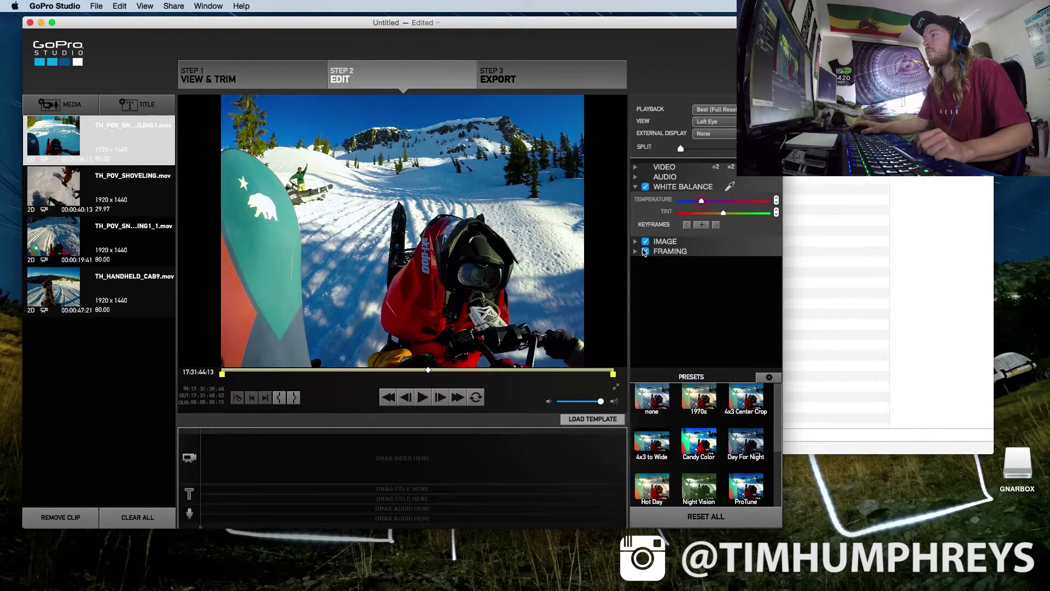
left_click(635, 241)
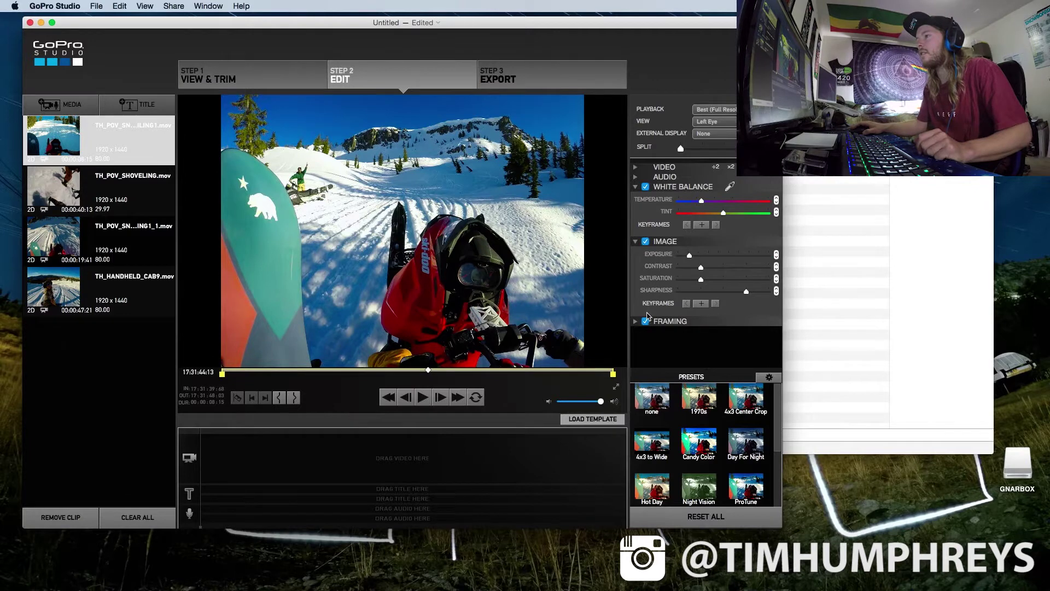
left_click_drag(702, 270, 705, 271)
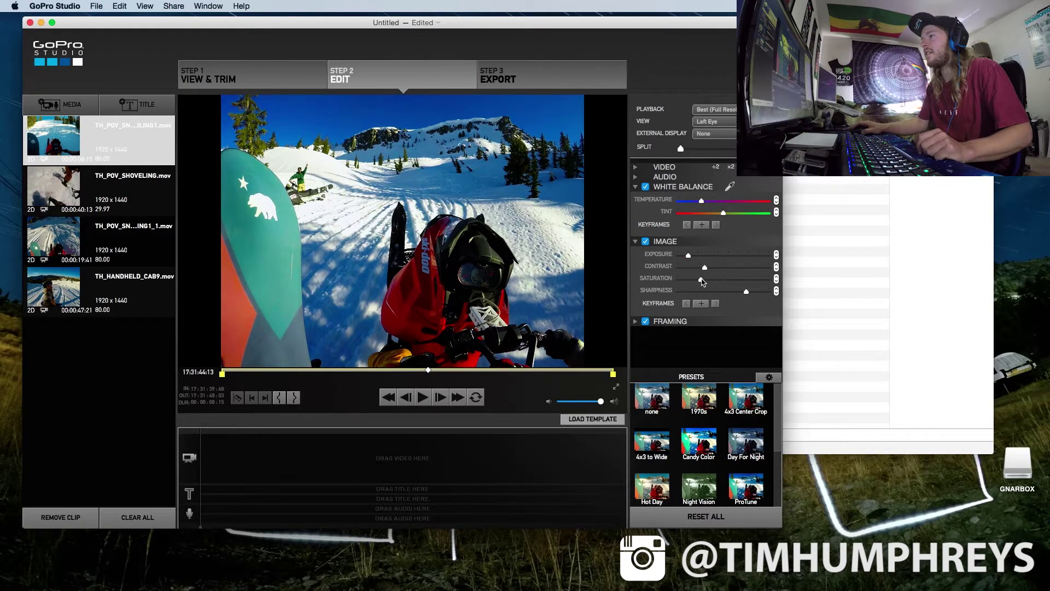
left_click_drag(702, 281, 697, 280)
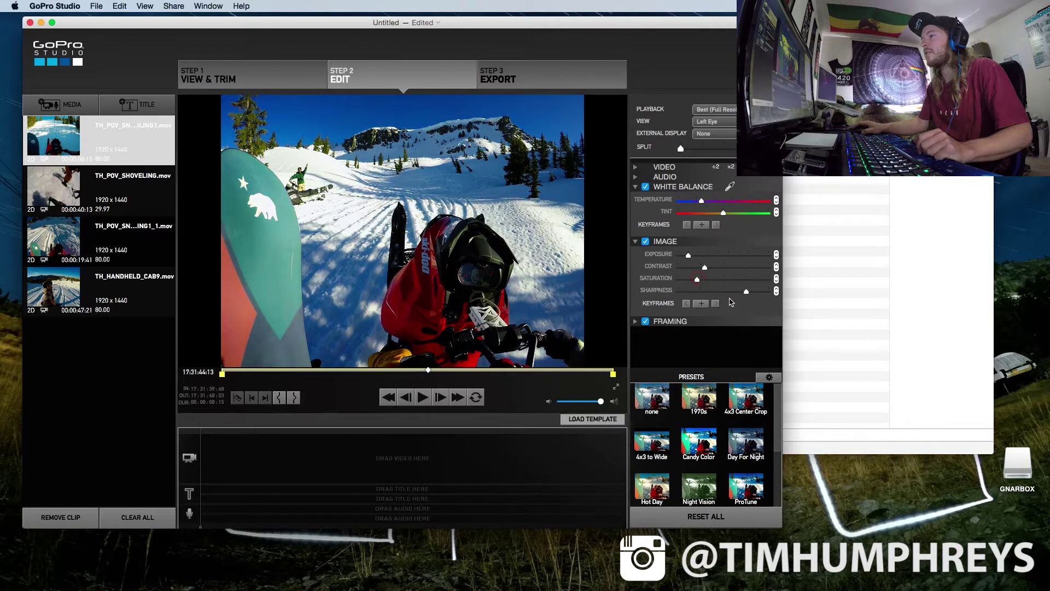
- Copy the colour corrections of the TH_POV_SNOWMOBILING1 clip and paste them onto the other three converted clips
left_click(312, 234)
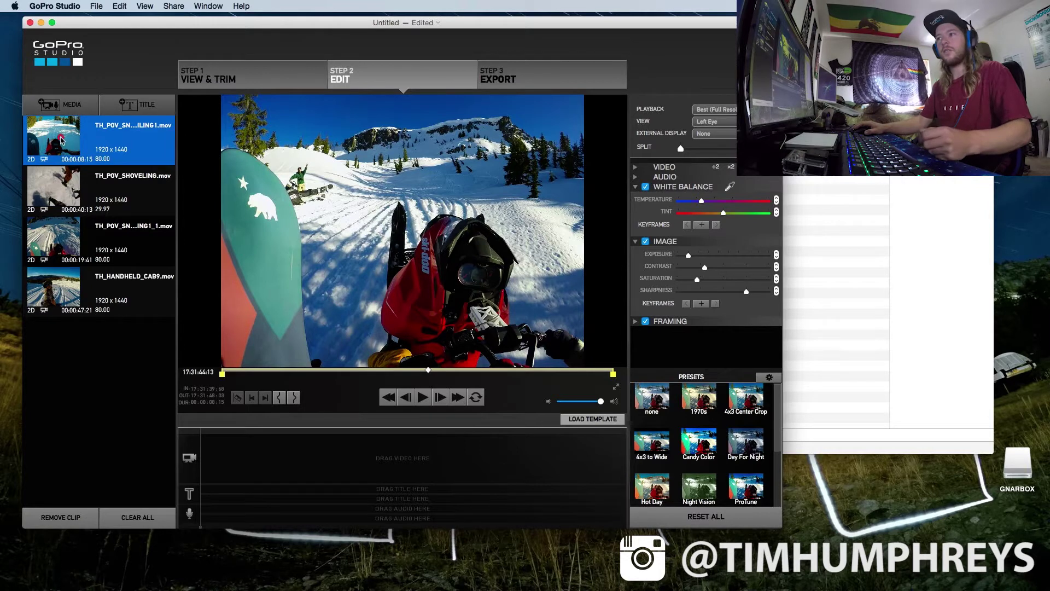
key("super+c")
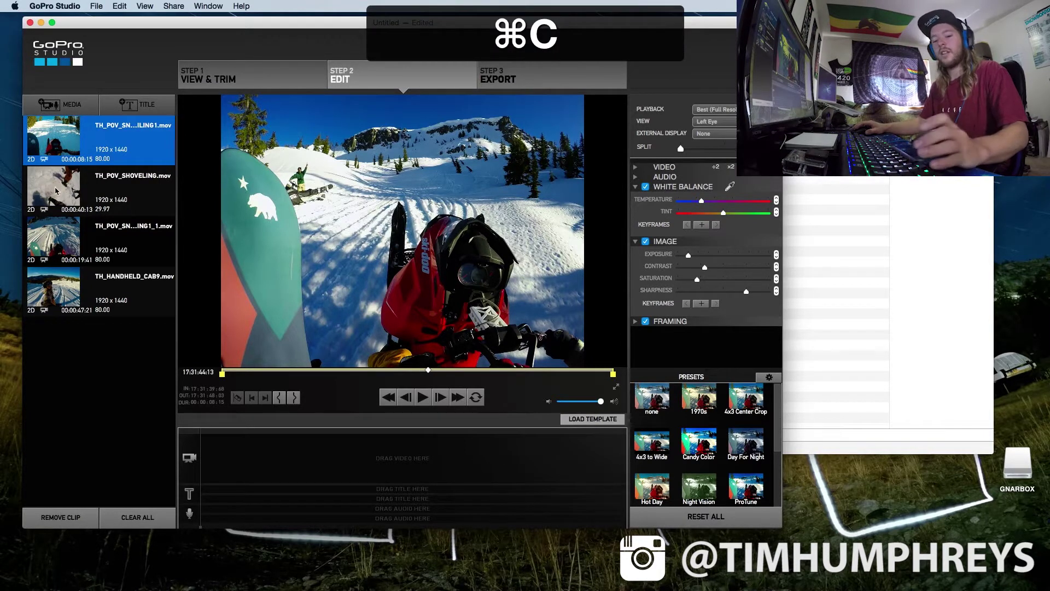
left_click(75, 192)
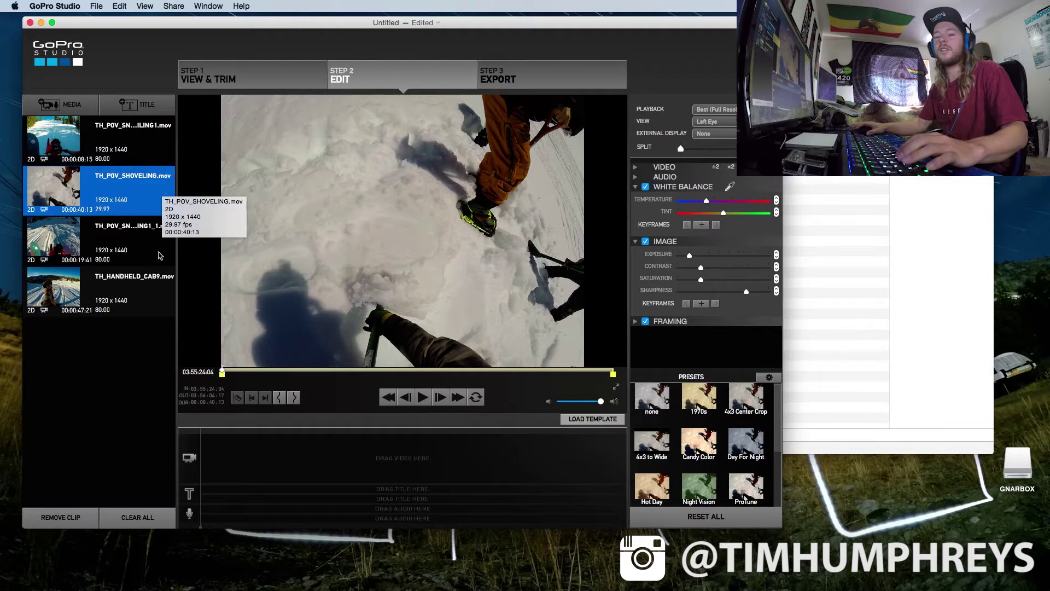
key("super+v")
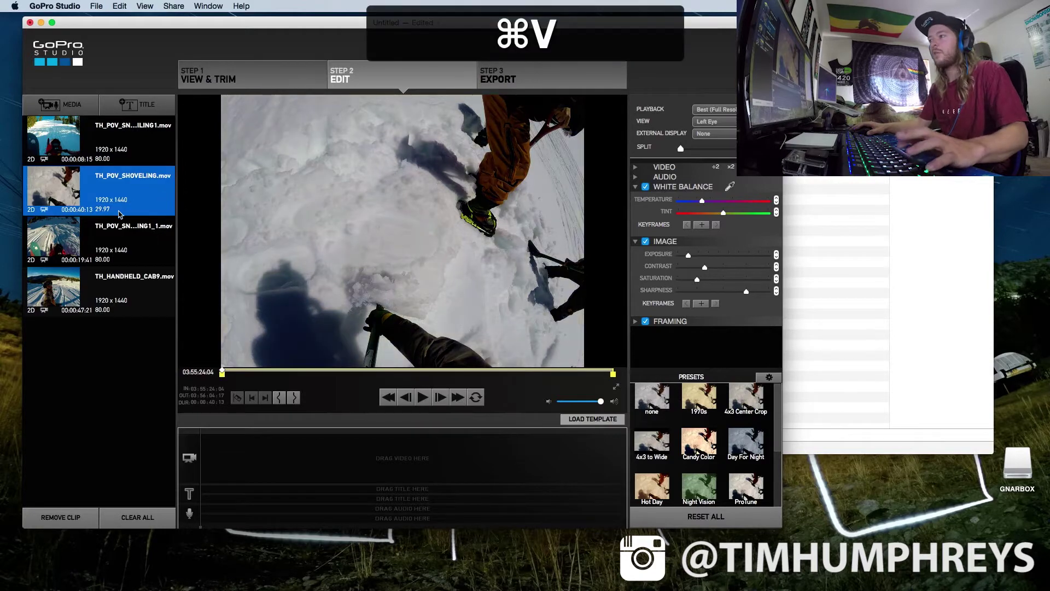
left_click(99, 247)
key("super+v")
left_click(75, 300)
key("super+v")
- Lower the saturation of the TH_HANDHELD_CAB9 clip a little more, checking it on several frames of the clip
left_click_drag(223, 373, 333, 375)
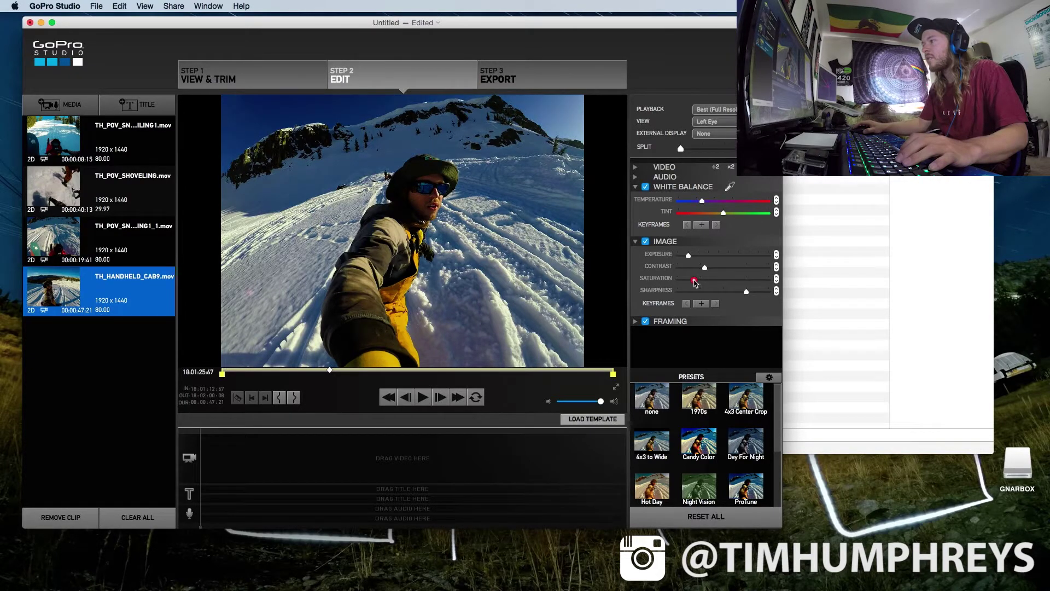
left_click_drag(331, 374, 428, 374)
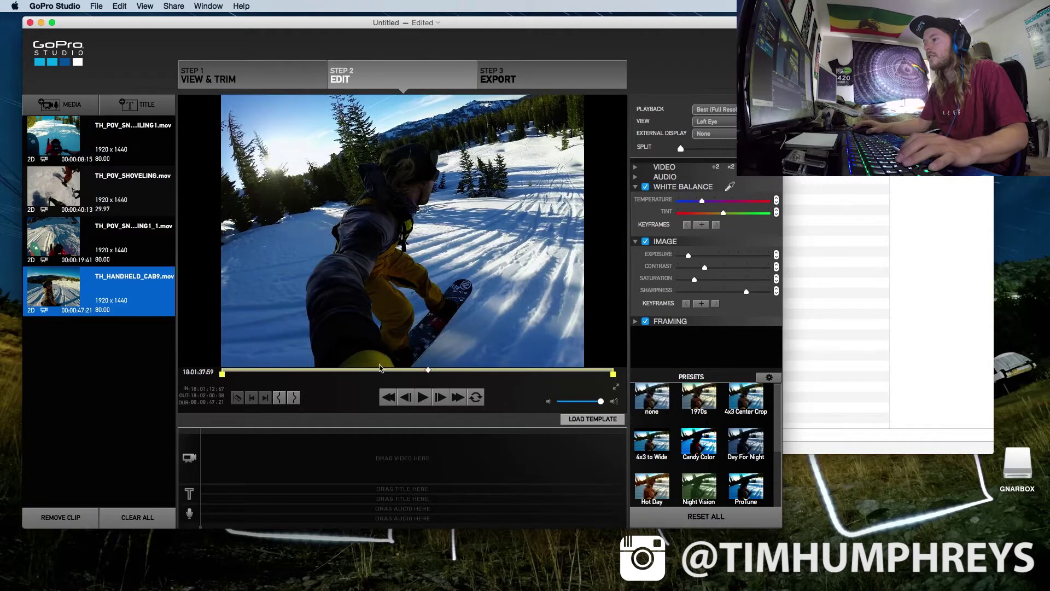
left_click_drag(428, 371, 439, 371)
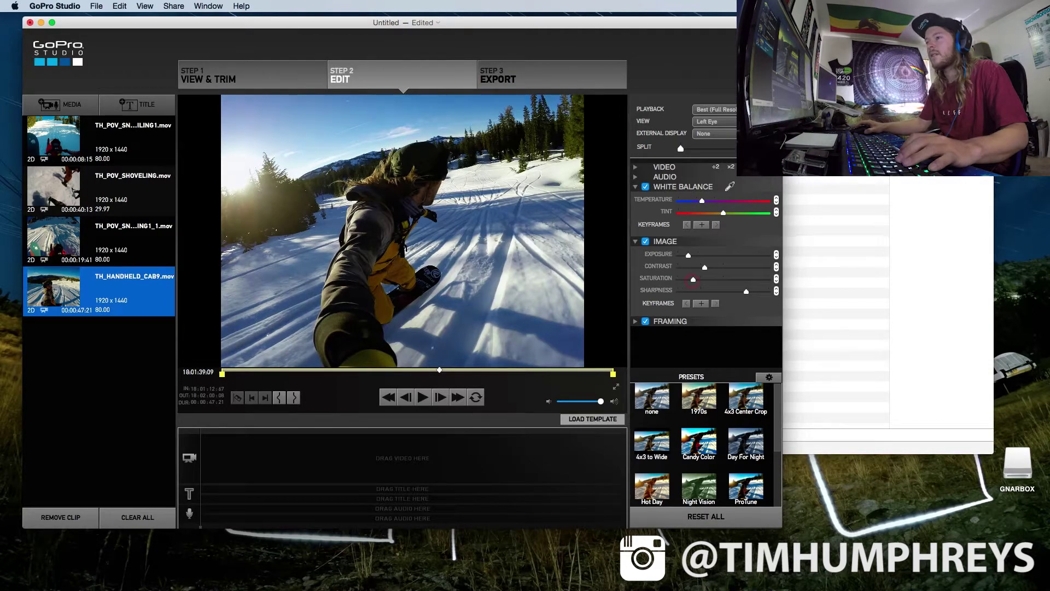
- Check the pasted colour corrections on frames further into the second TH_POV_SNOWMOBILING clip and the TH_POV_SHOVELING clip
key("Up")
left_click_drag(222, 372, 375, 380)
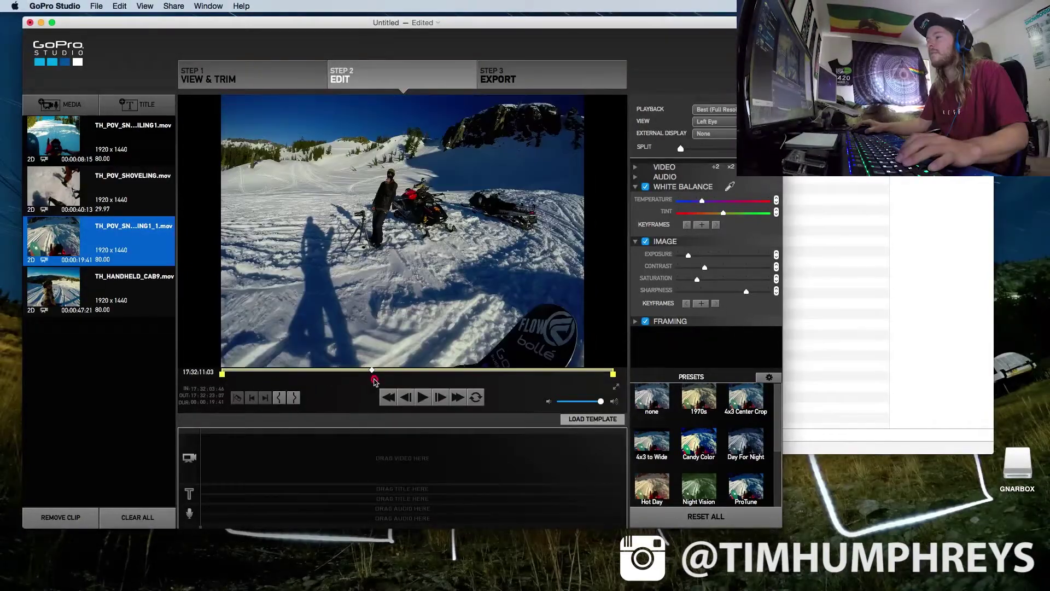
key("Up")
left_click_drag(240, 373, 377, 365)
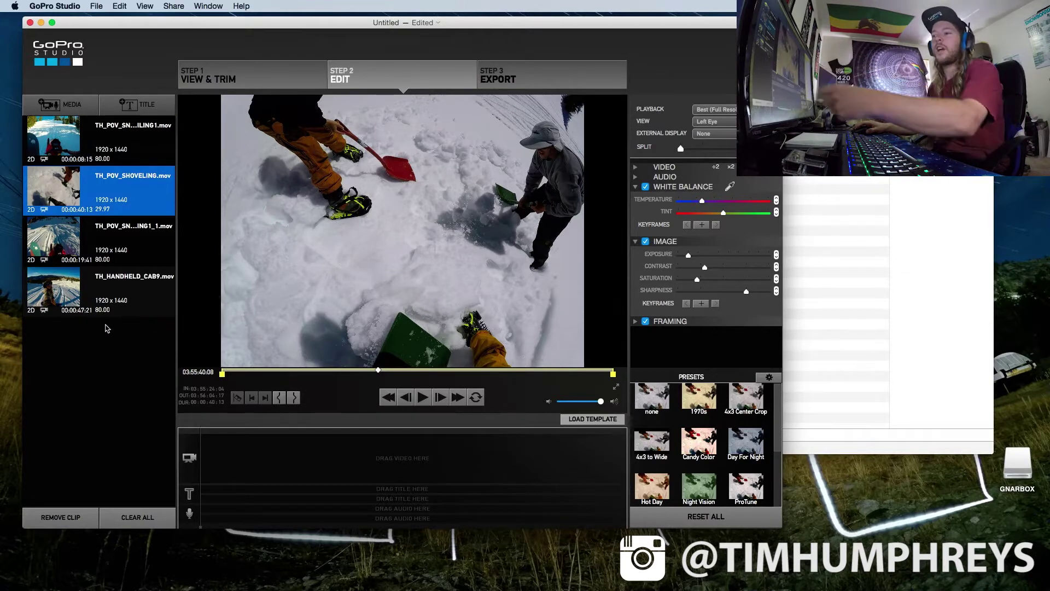
left_click(72, 379)
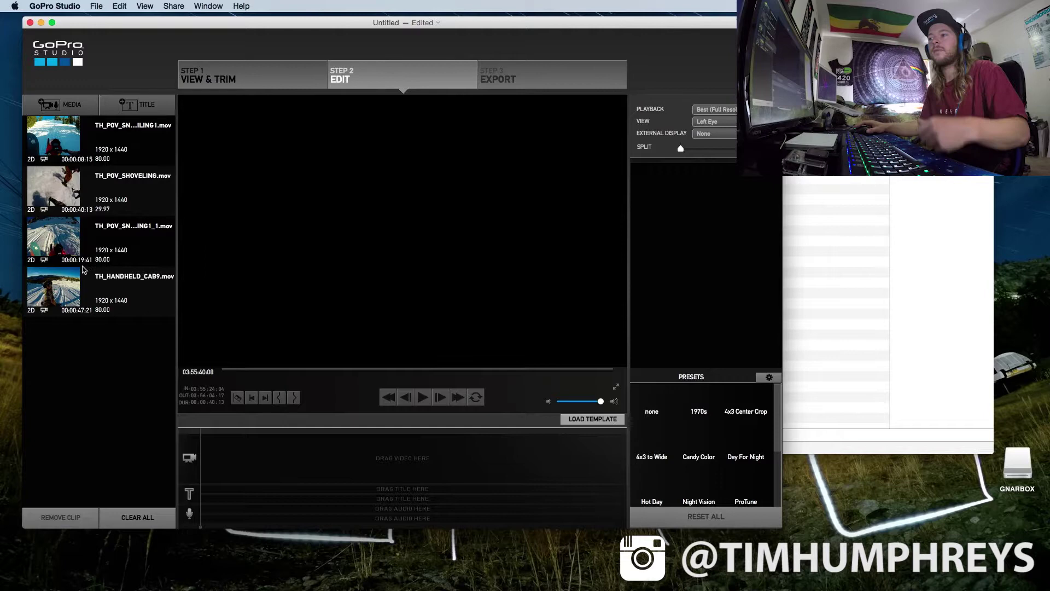
left_click(61, 146)
left_click(63, 190)
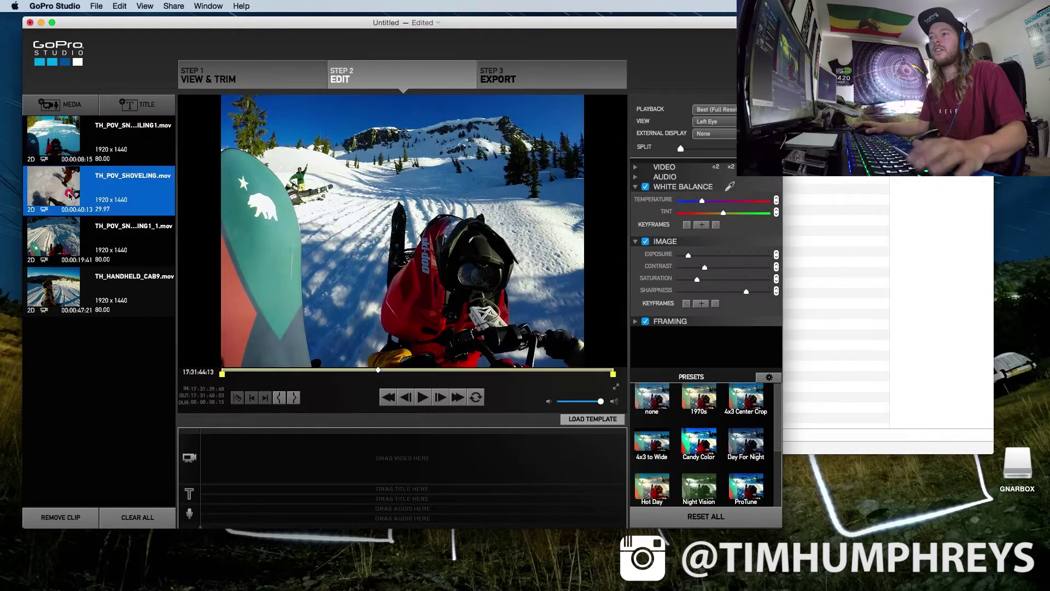
left_click(68, 294, "shift")
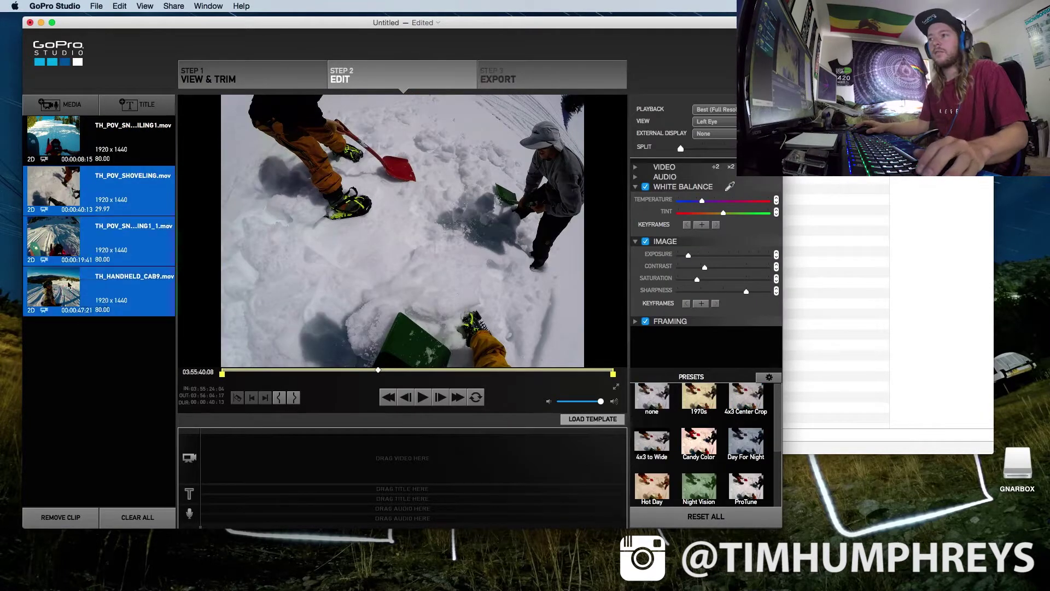
left_click(75, 382)
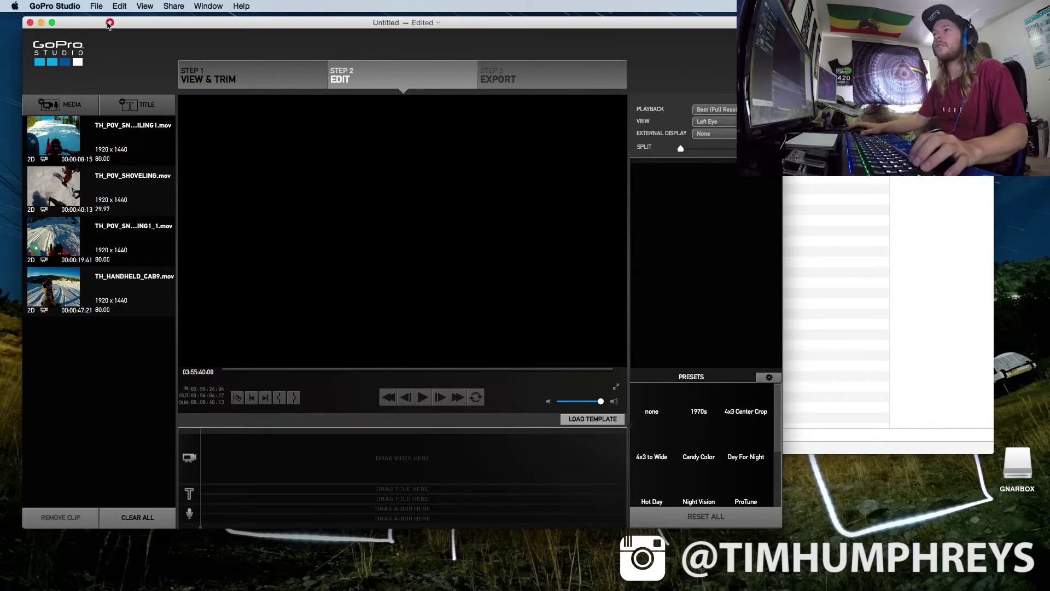
- Close the edited project window and switch to the Finder window showing the RAWS folder
left_click(30, 22)
left_click(356, 153)
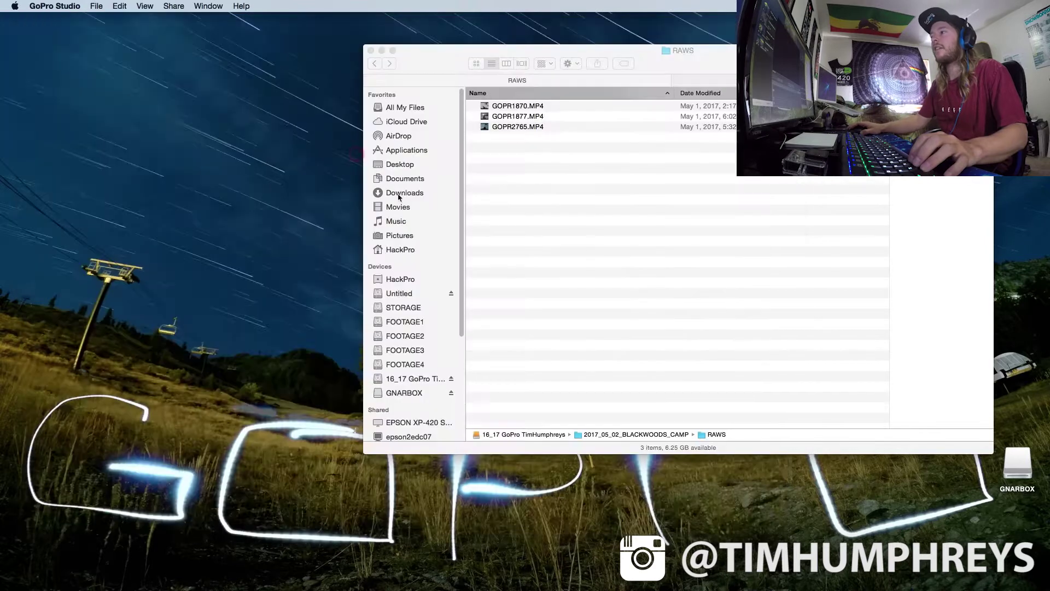
left_click(619, 254)
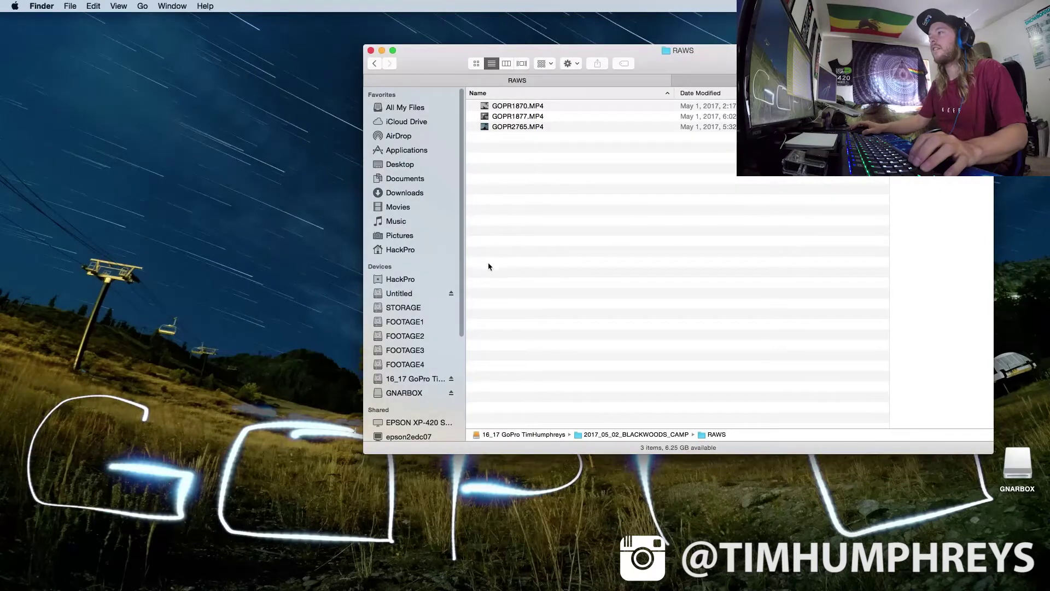
- Go up to the 2017_05_02_BLACKWOODS_CAMP folder and move its untitled folder to the trash
left_click(375, 64)
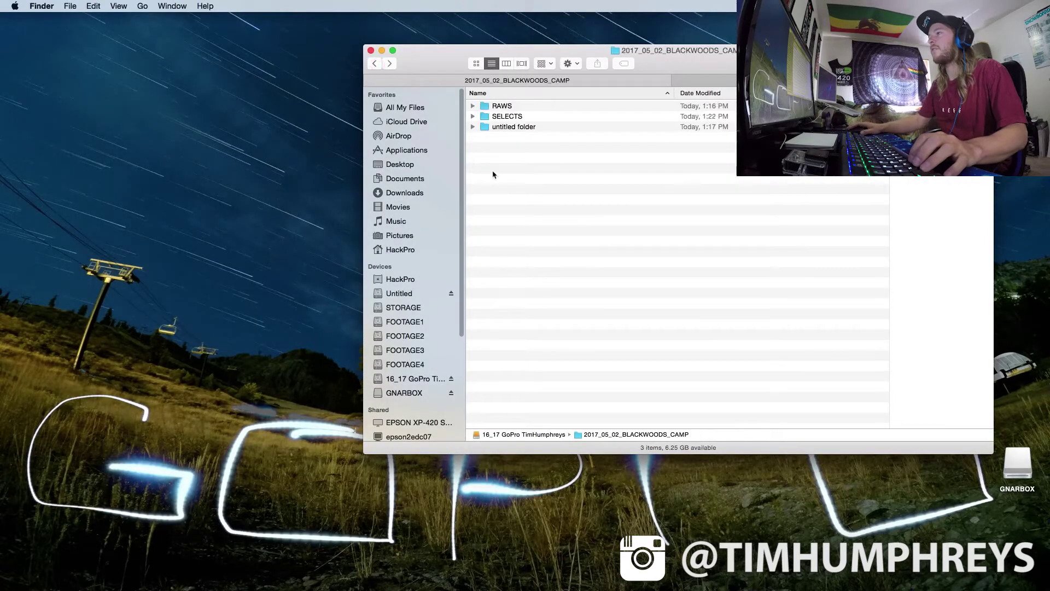
left_click(487, 129)
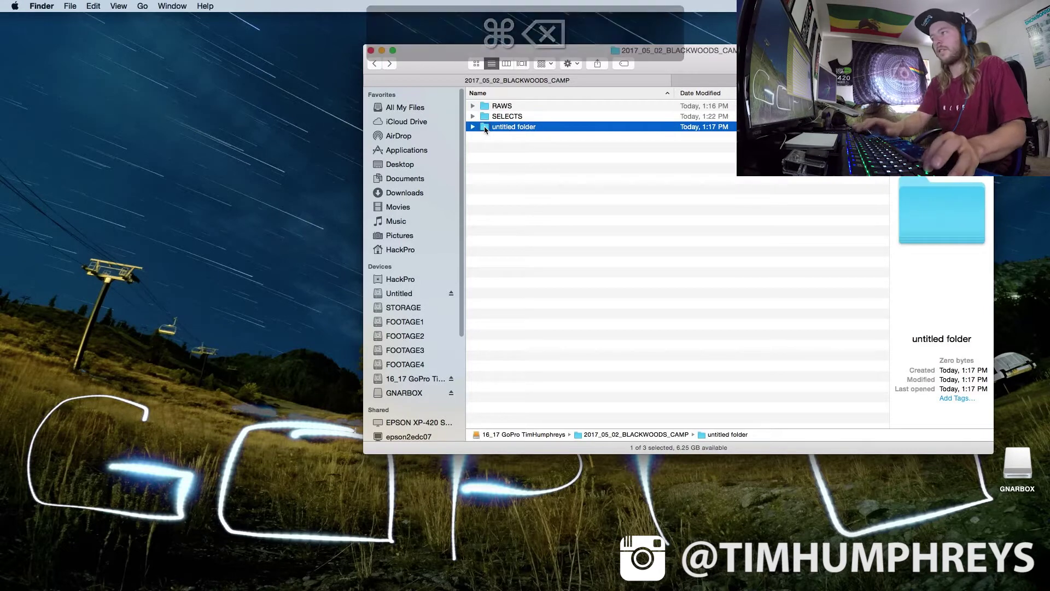
key("super+BackSpace")
- Review the files inside the SELECTS and RAWS folders, leaving only SELECTS expanded
left_click(497, 118)
left_click(472, 116)
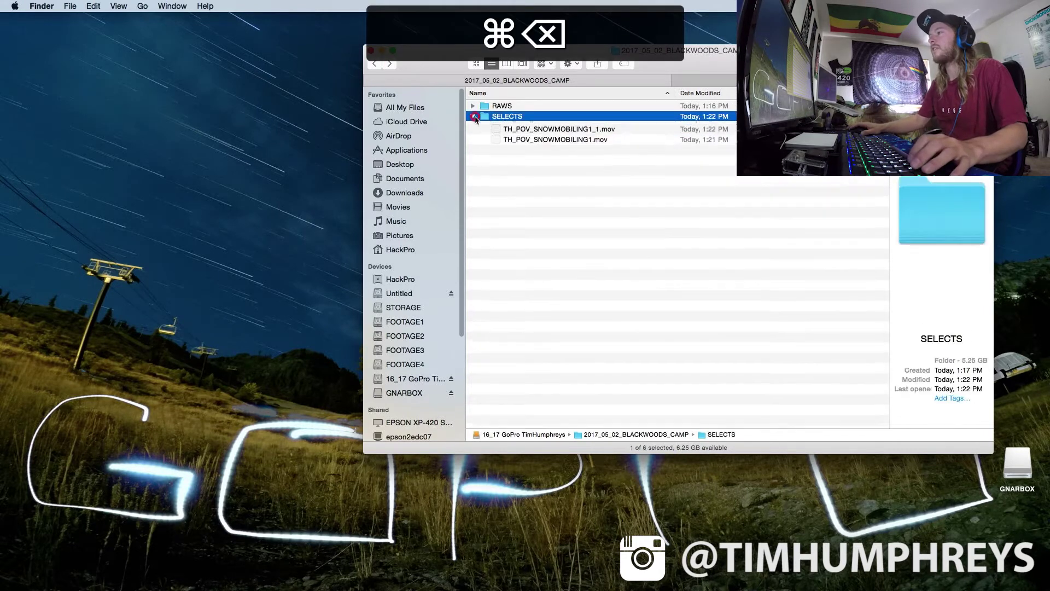
left_click(472, 106)
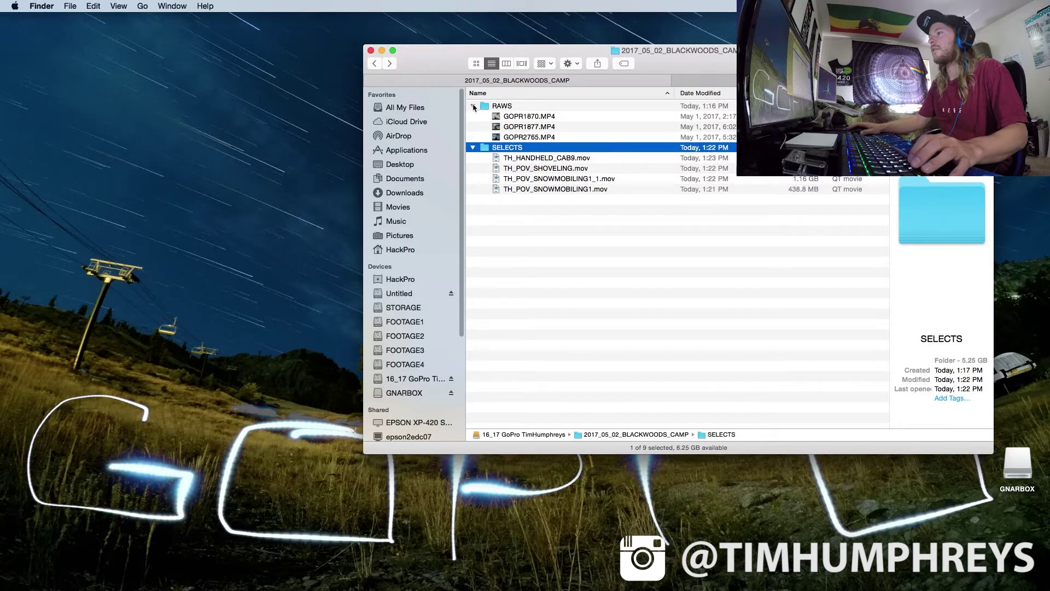
left_click(474, 106)
left_click(507, 193)
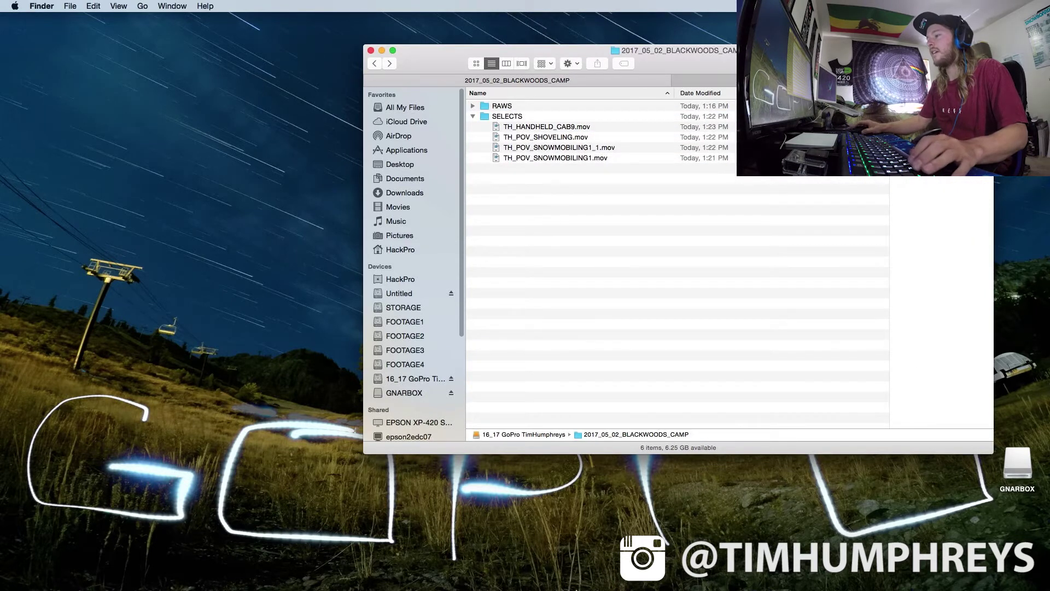
- Switch to Adobe Premiere Pro and create a new project named instaaaa in the 1617 insta folder, without overwriting the existing Untitled project
left_click(708, 584)
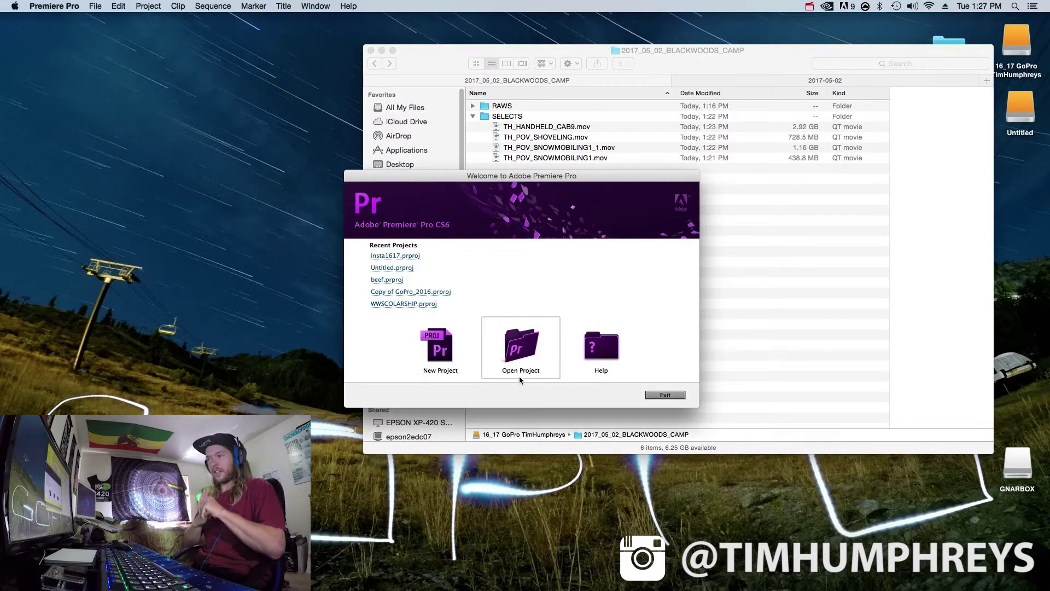
left_click(451, 344)
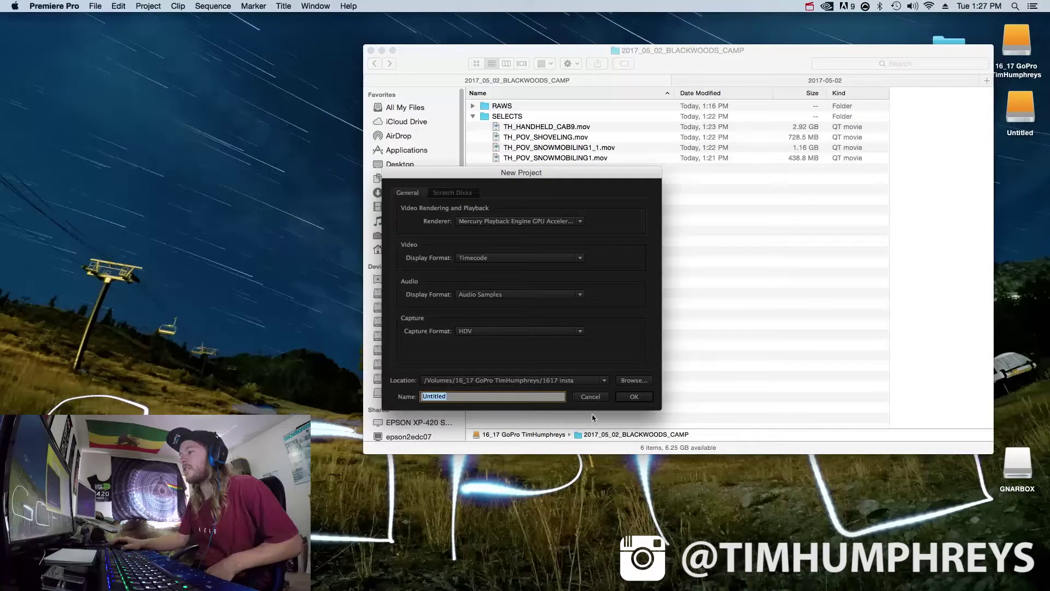
left_click(631, 400)
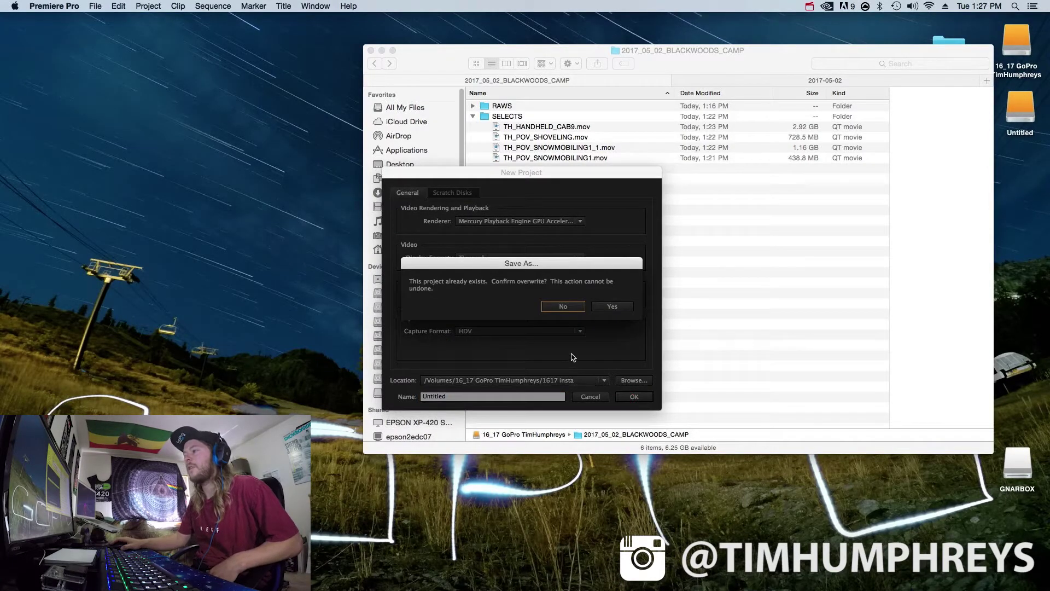
left_click(573, 307)
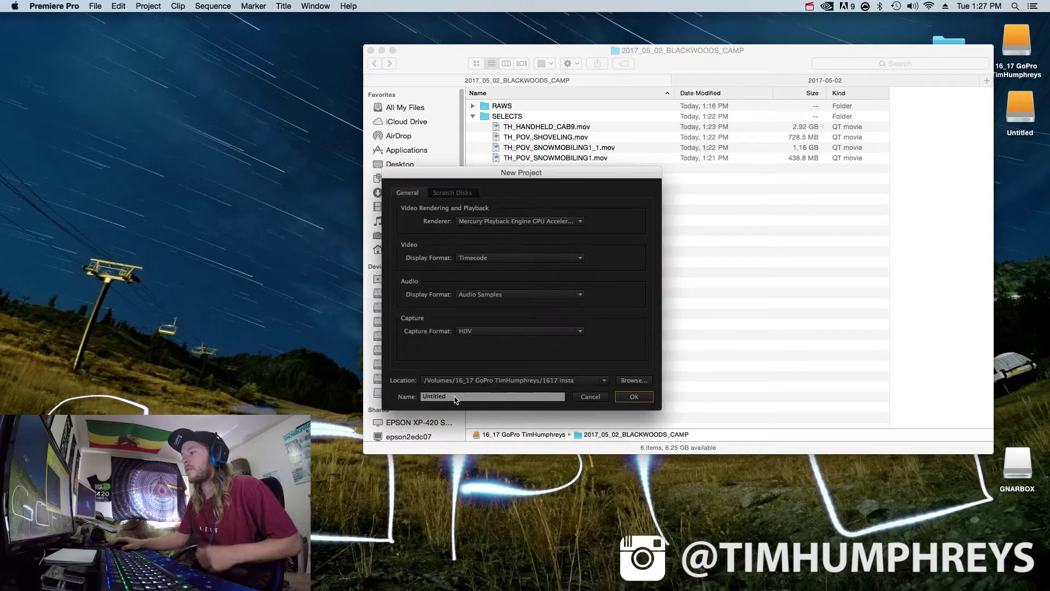
left_click(453, 396)
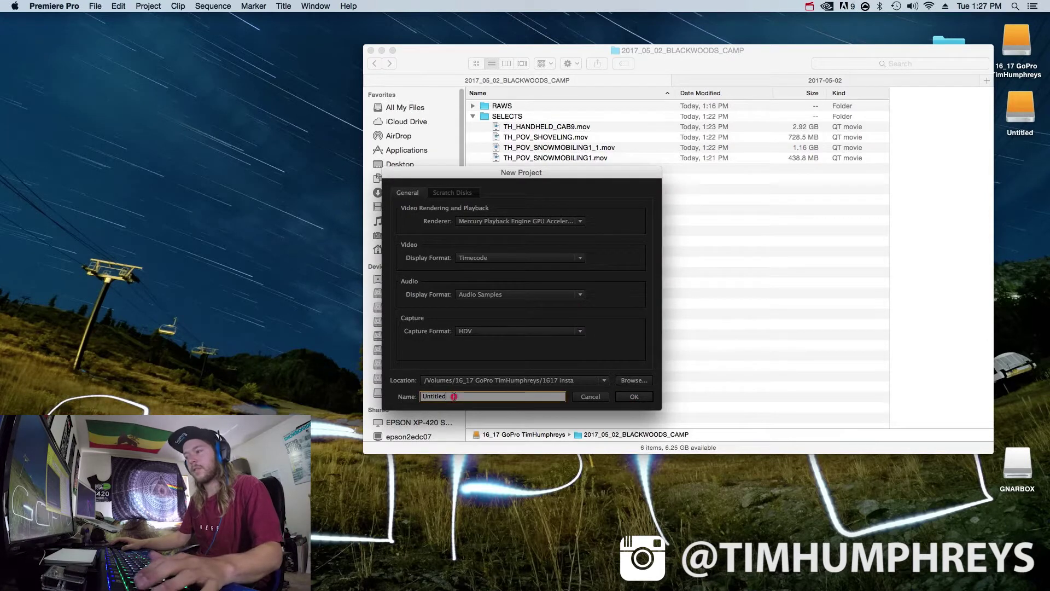
type("instaaaa")
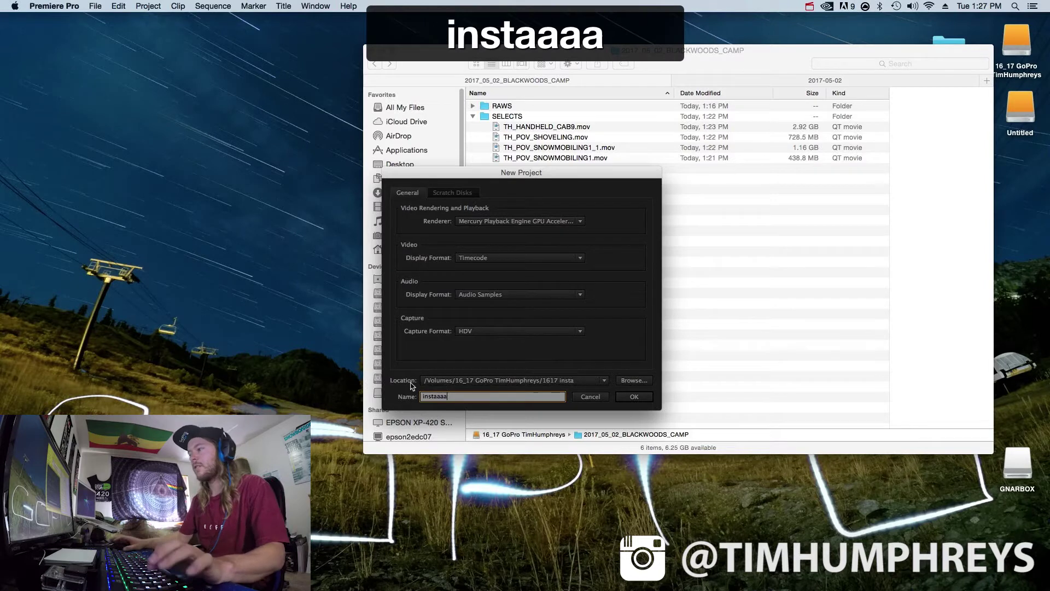
left_click(626, 398)
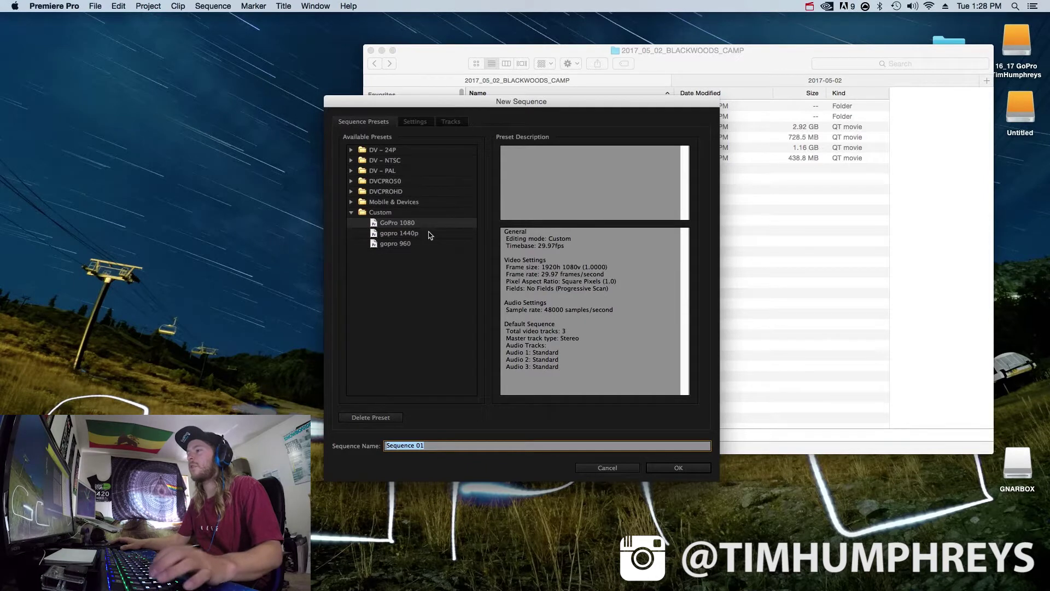
- Look at the custom GoPro 1080 and gopro 1440p sequence presets, and choose gopro 960
left_click(440, 225)
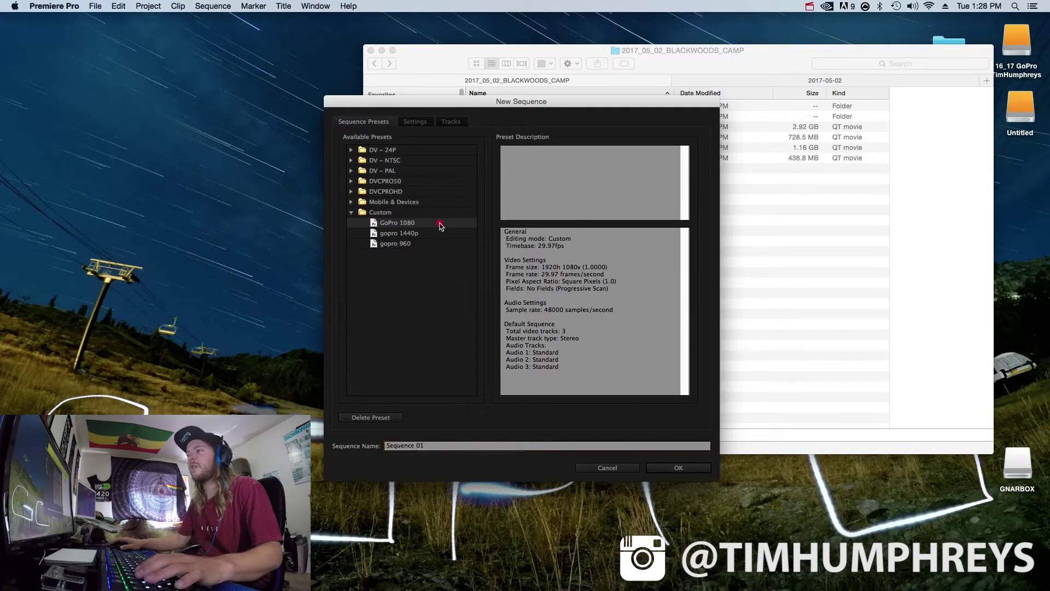
left_click(432, 234)
left_click(429, 244)
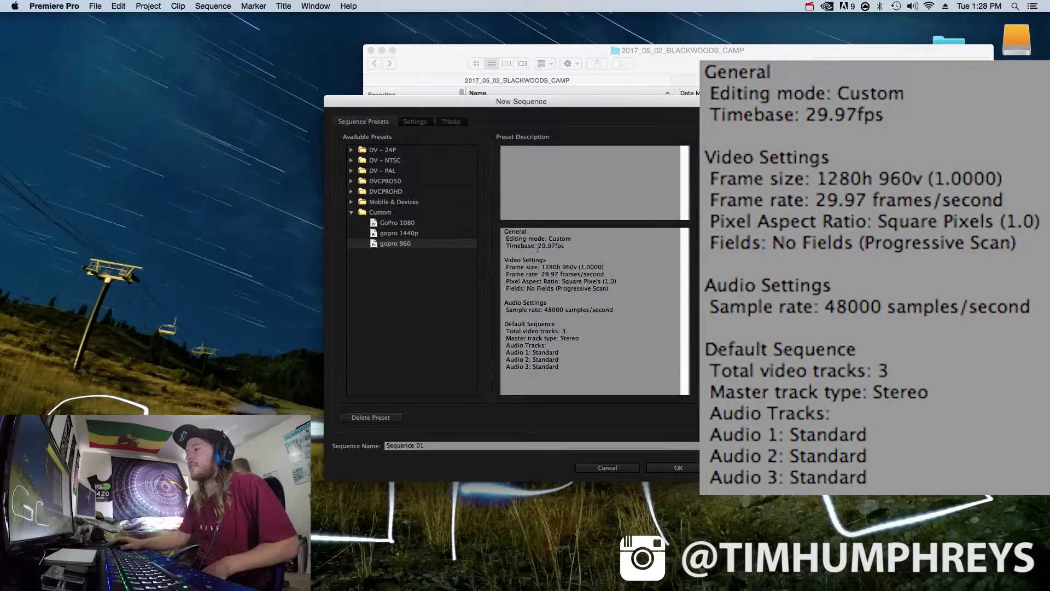
- Examine the gopro 960 preset description: timebase, frame size, frame rate, pixel aspect ratio, fields and audio sample rate
left_click(520, 249)
triple_click(542, 248)
left_click_drag(506, 267, 595, 269)
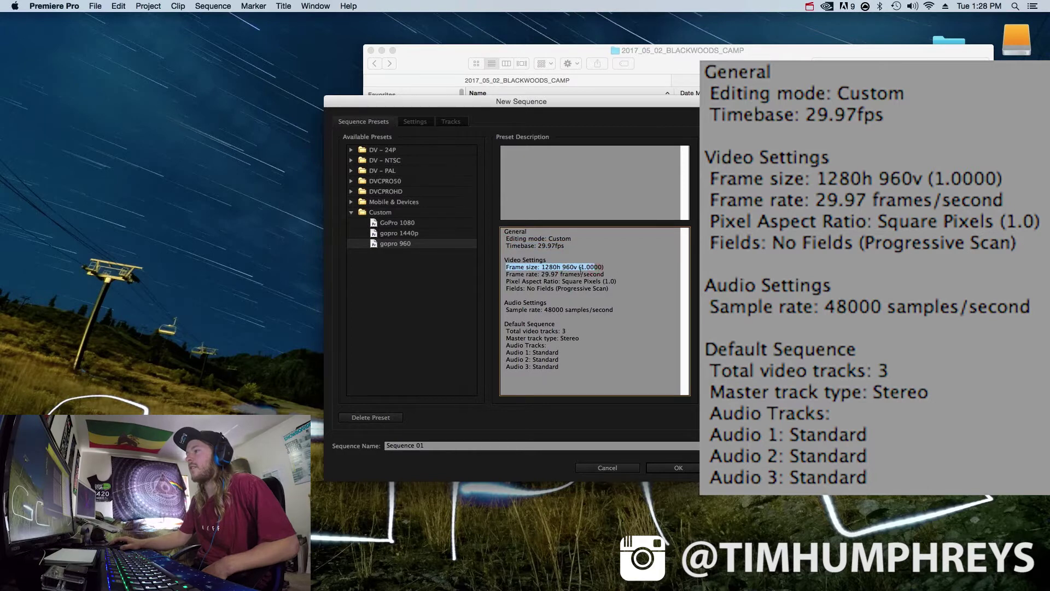
left_click(582, 270)
left_click_drag(508, 274, 586, 274)
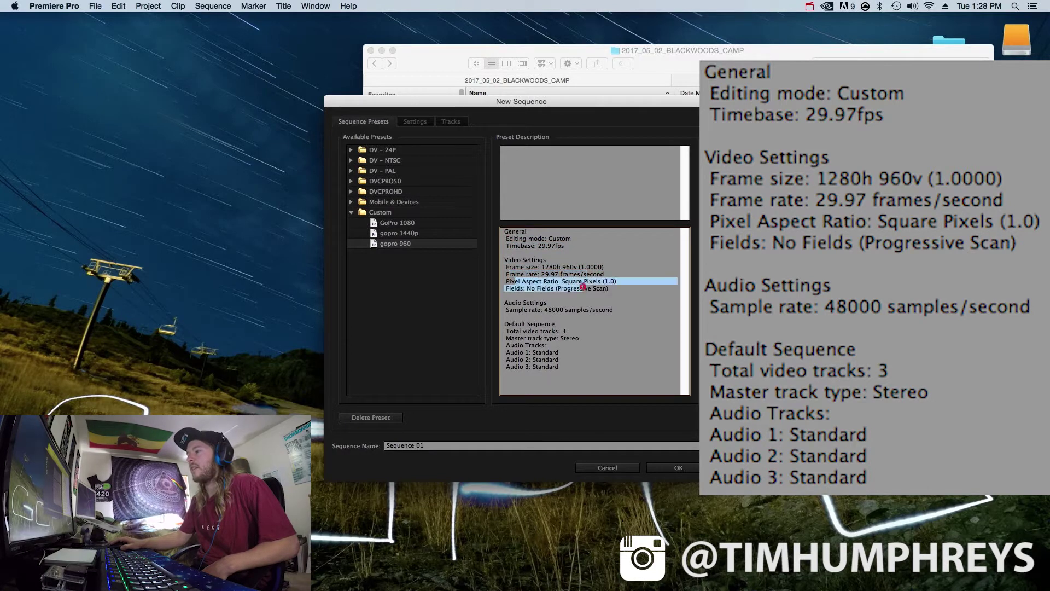
left_click_drag(603, 281, 614, 282)
left_click_drag(508, 288, 594, 288)
left_click(576, 289)
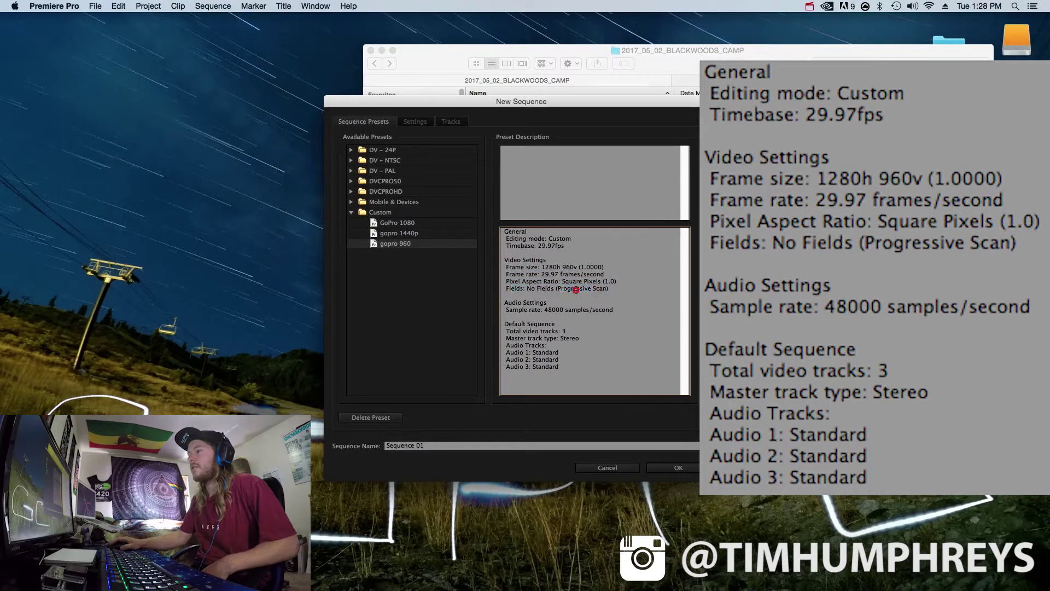
left_click_drag(528, 307, 601, 309)
left_click(603, 309)
- Set the sequence's video display format to 30fps Non-Drop-Frame Timecode and look at the available preview file formats
left_click(417, 122)
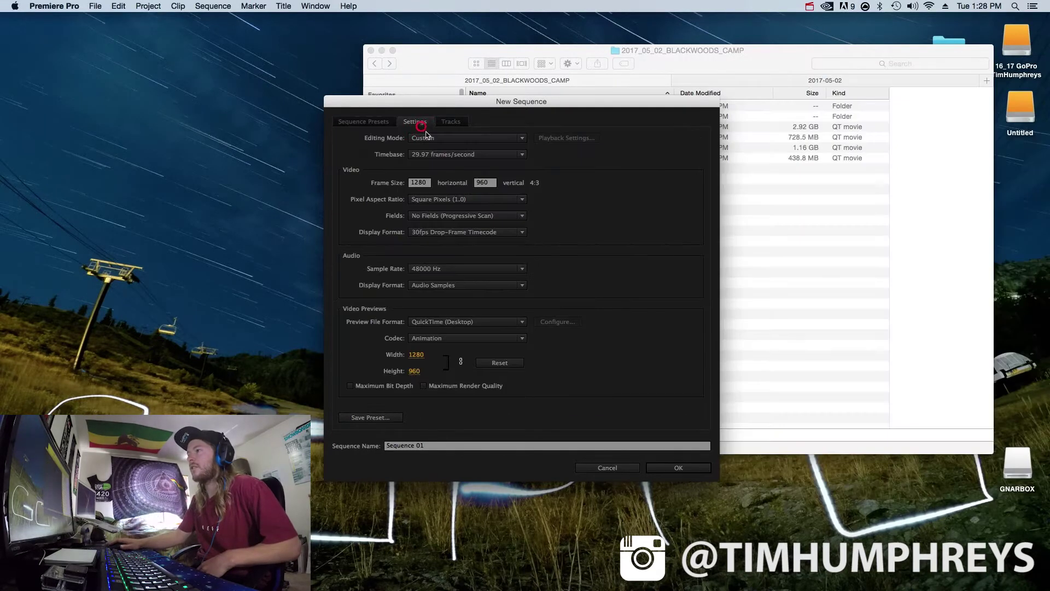
left_click(520, 234)
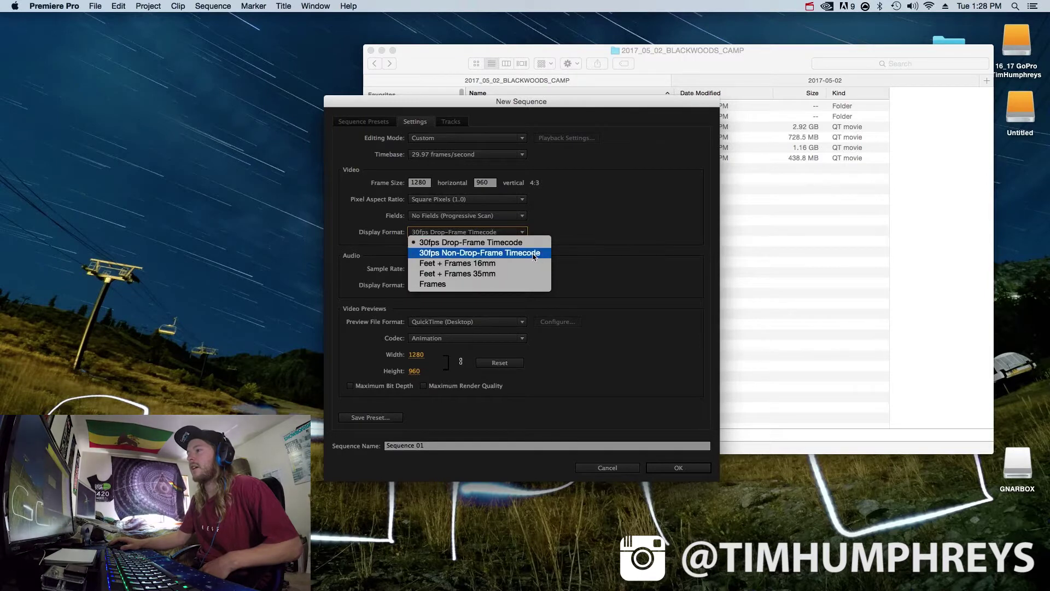
left_click(532, 254)
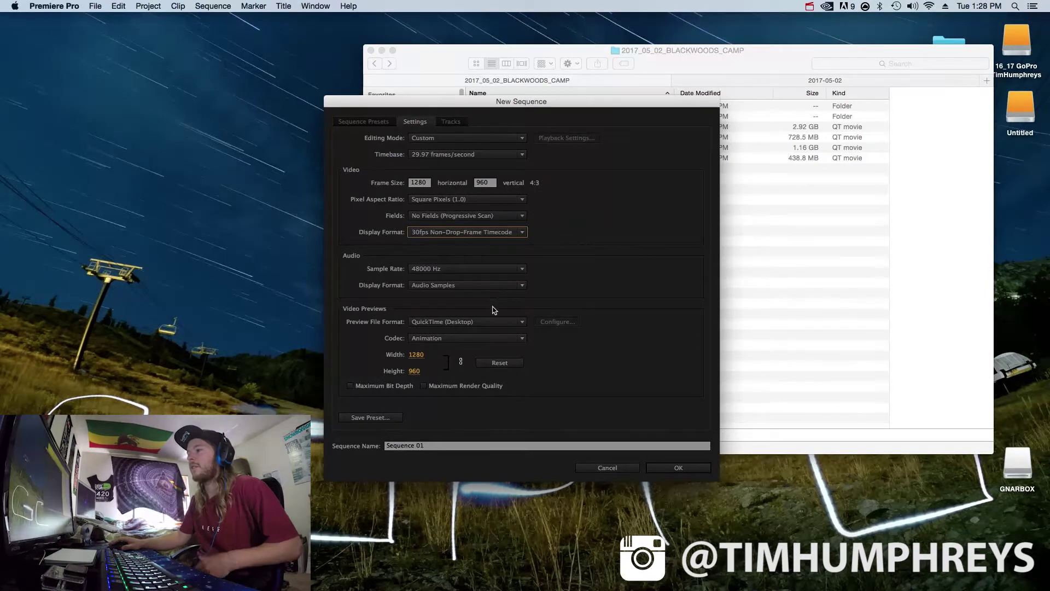
left_click(462, 323)
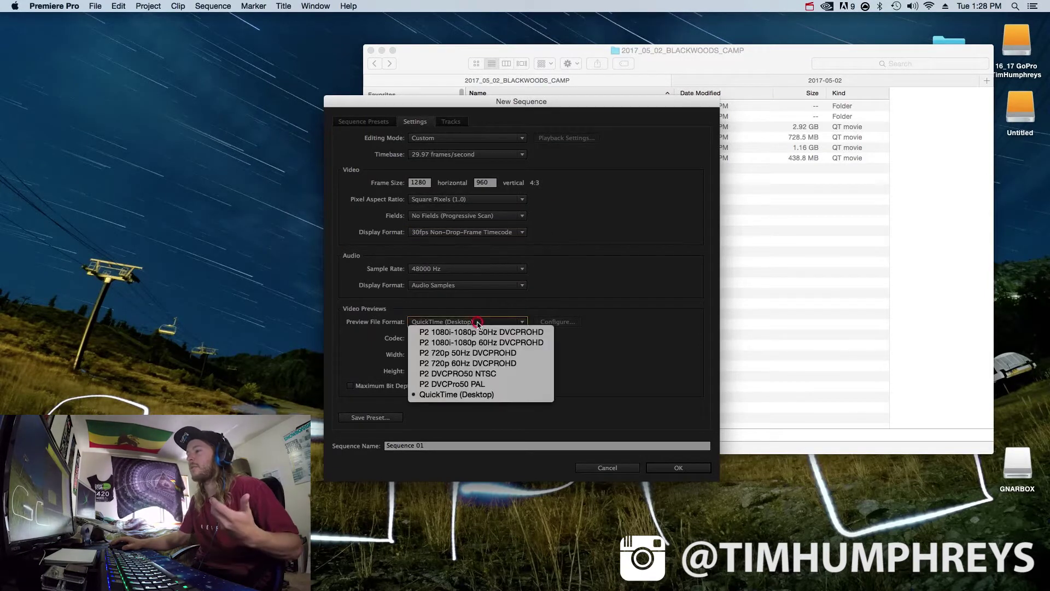
left_click(663, 304)
- Set the video preview codec of the new sequence to GoPro-CineForm HD/4K/3D
left_click(481, 338)
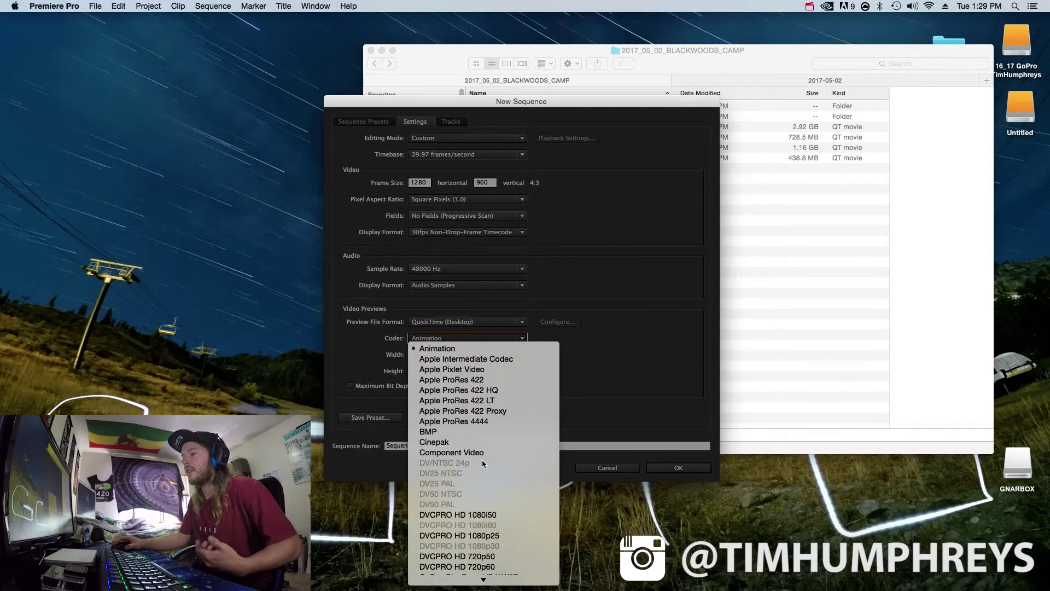
scroll(474, 416, "down", 3)
scroll(476, 421, "down", 6)
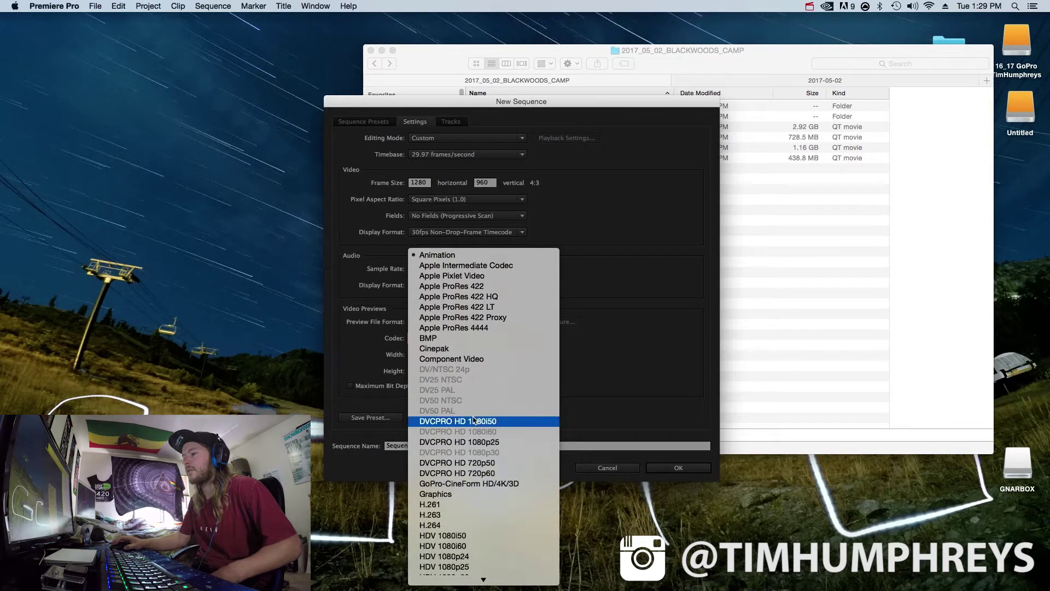
left_click(490, 445)
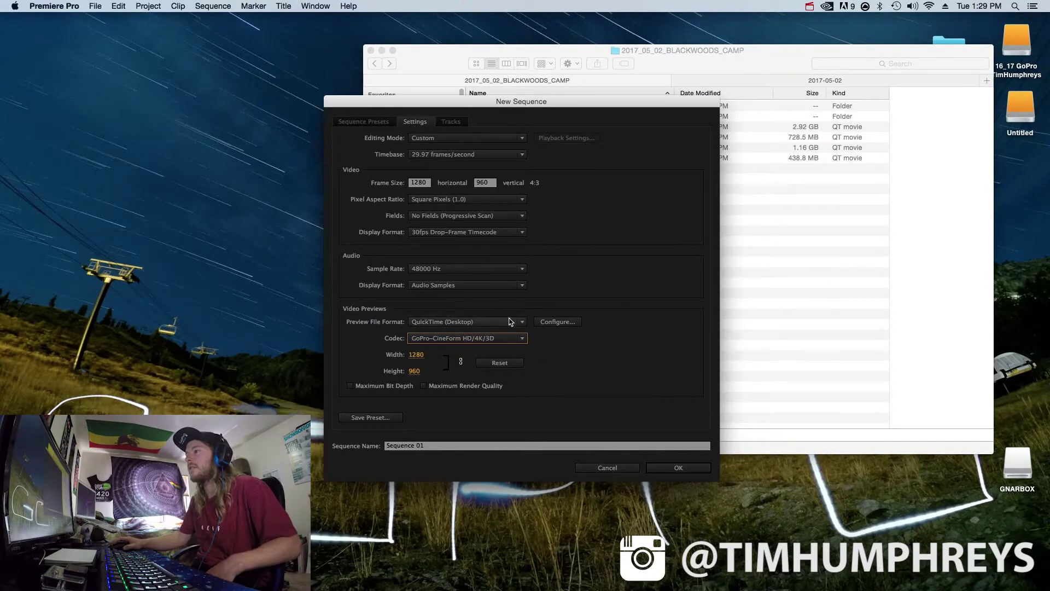
- Review the track, preset and general settings of the new sequence, and create it from the gopro 960 preset with the default name
left_click(451, 122)
left_click(412, 121)
left_click(384, 123)
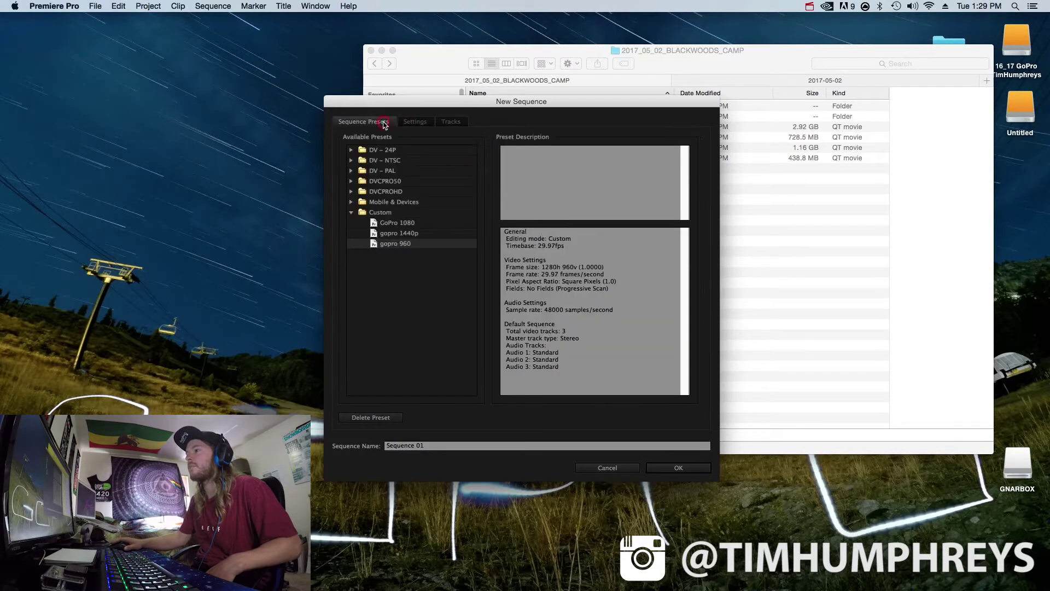
left_click(415, 122)
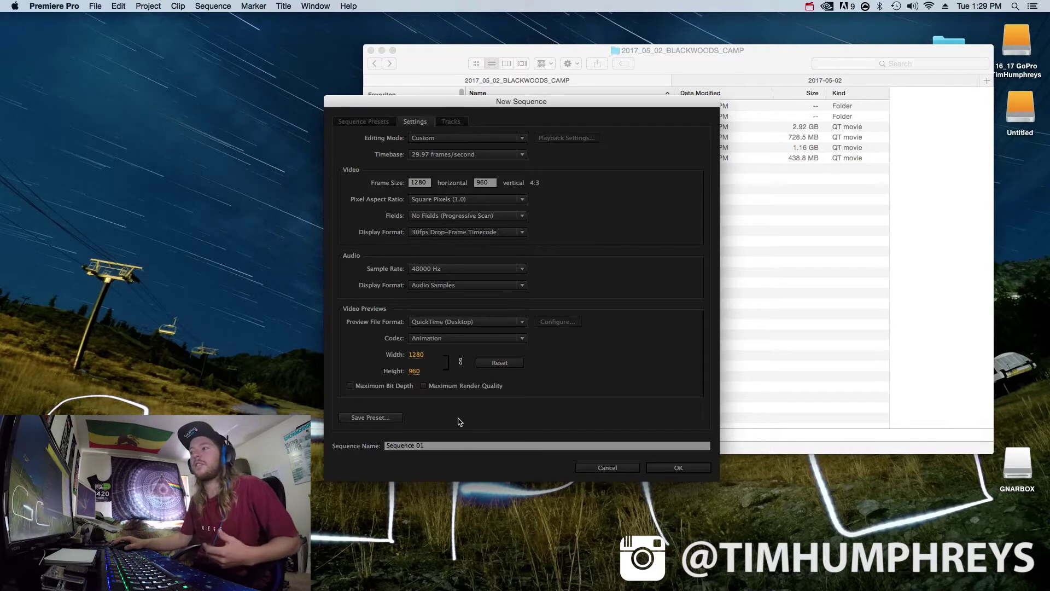
left_click(669, 469)
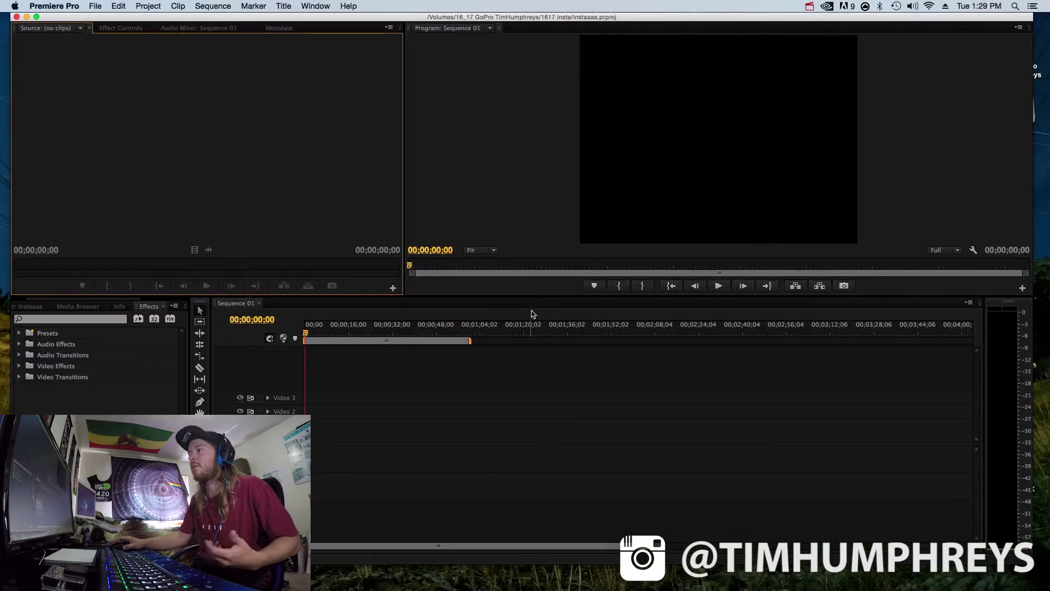
- Switch to Finder and place the four SELECTS movies at the start of the sequence's Video 1 track, keeping the existing sequence settings
left_click(554, 121)
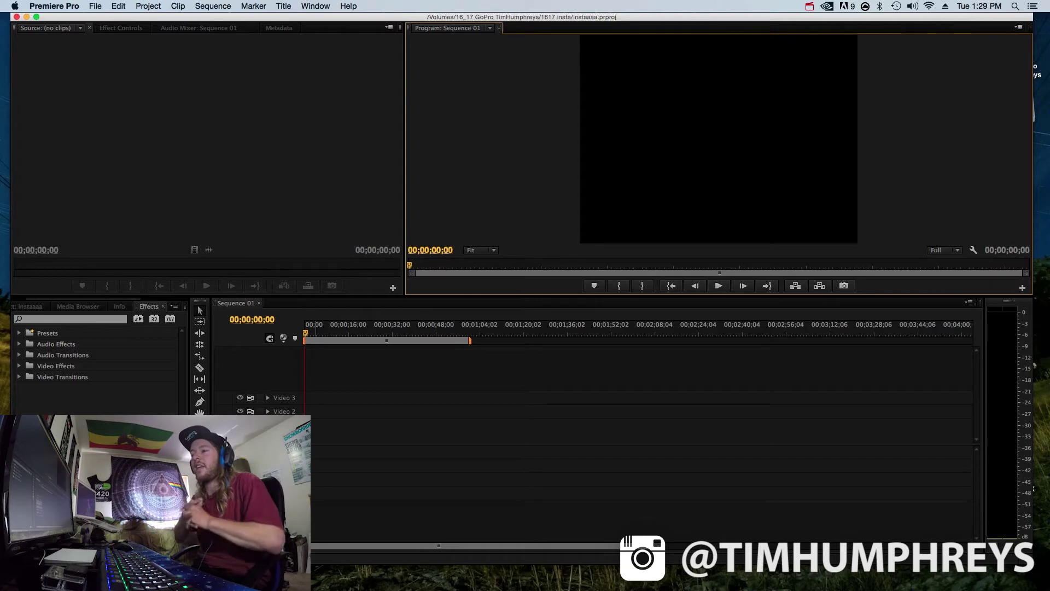
key("super+Tab")
left_click(523, 129, "shift")
left_click_drag(523, 201, 334, 421)
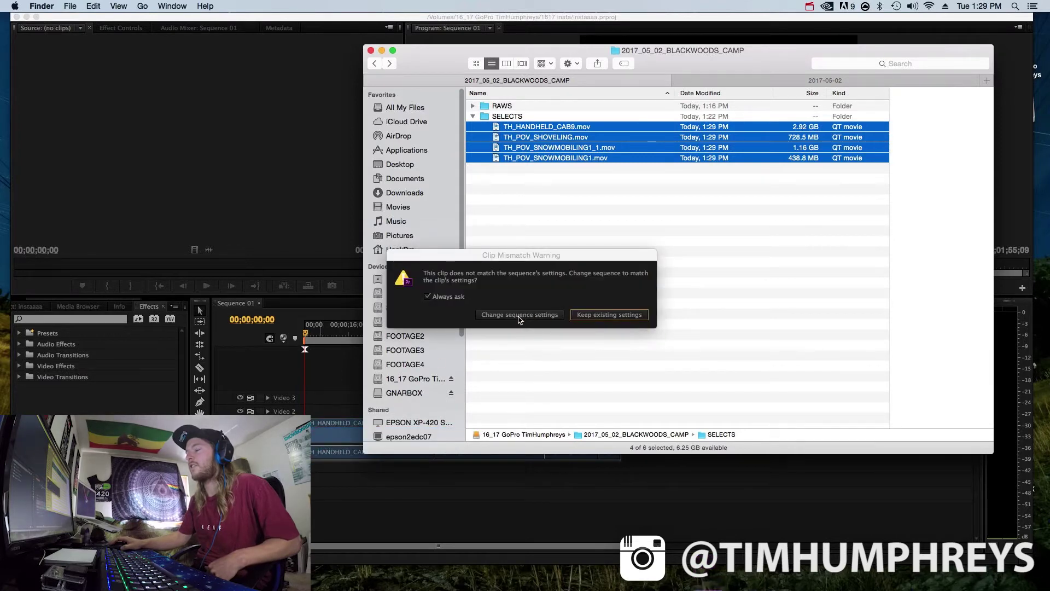
left_click(592, 316)
left_click(598, 315)
- Move the playhead to 00;01;00;00, add a marker there, and shorten the work area to end at that marker
left_click(261, 320)
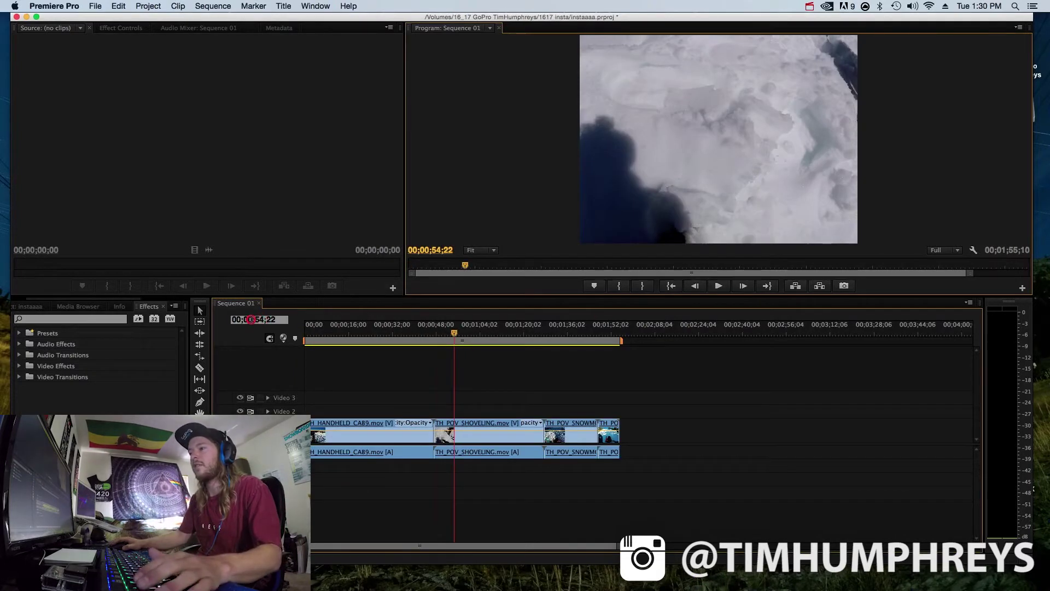
type("1;")
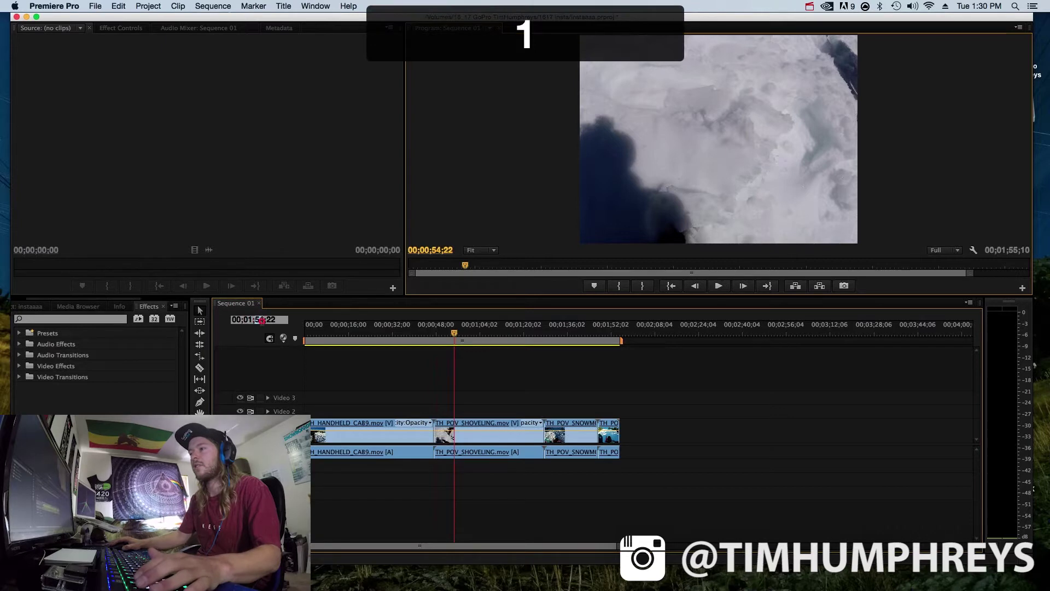
type("00")
key("BackSpace")
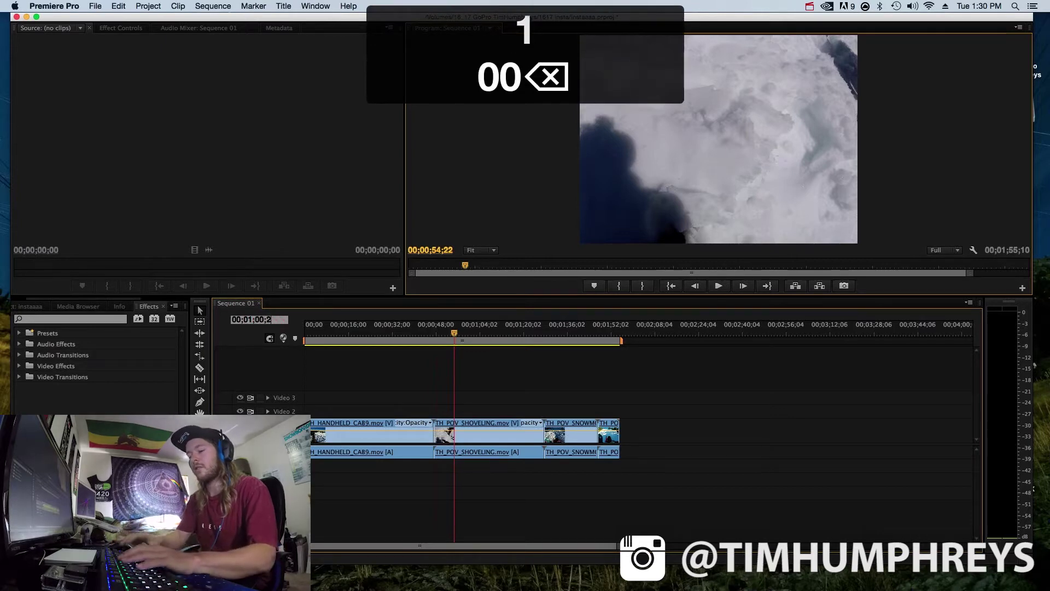
key("BackSpace")
type("00")
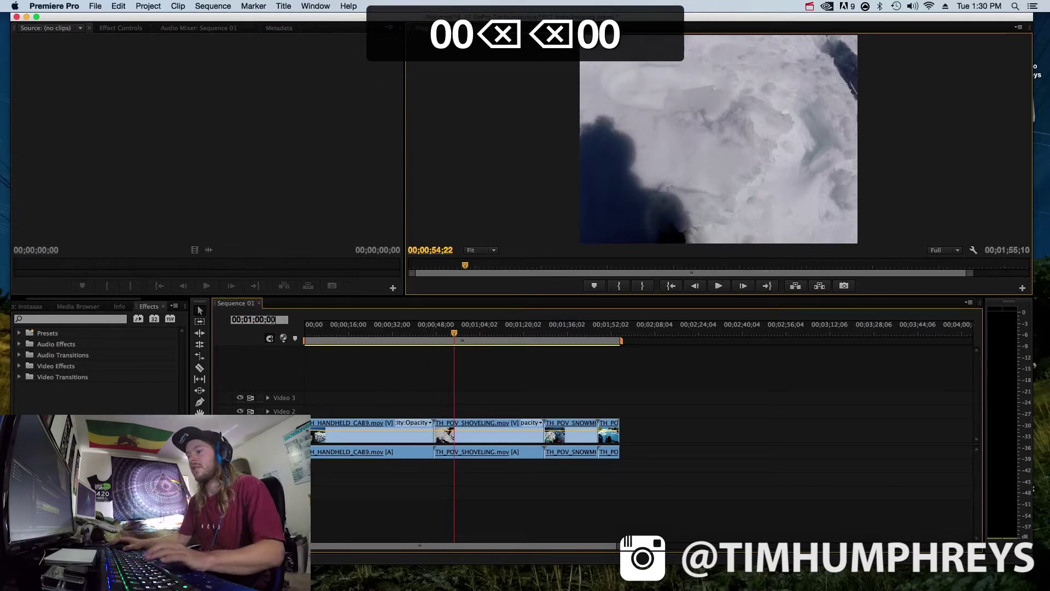
key("Return")
key("m")
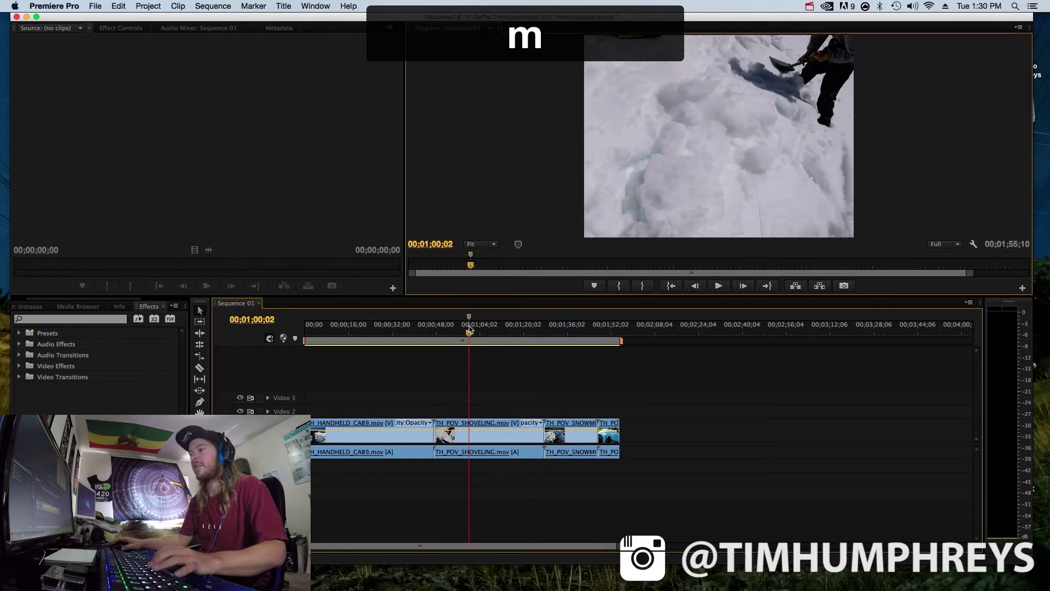
left_click_drag(622, 342, 469, 346)
- Apply Scale to Frame Size to the clips in the timeline
left_click_drag(341, 335, 400, 335)
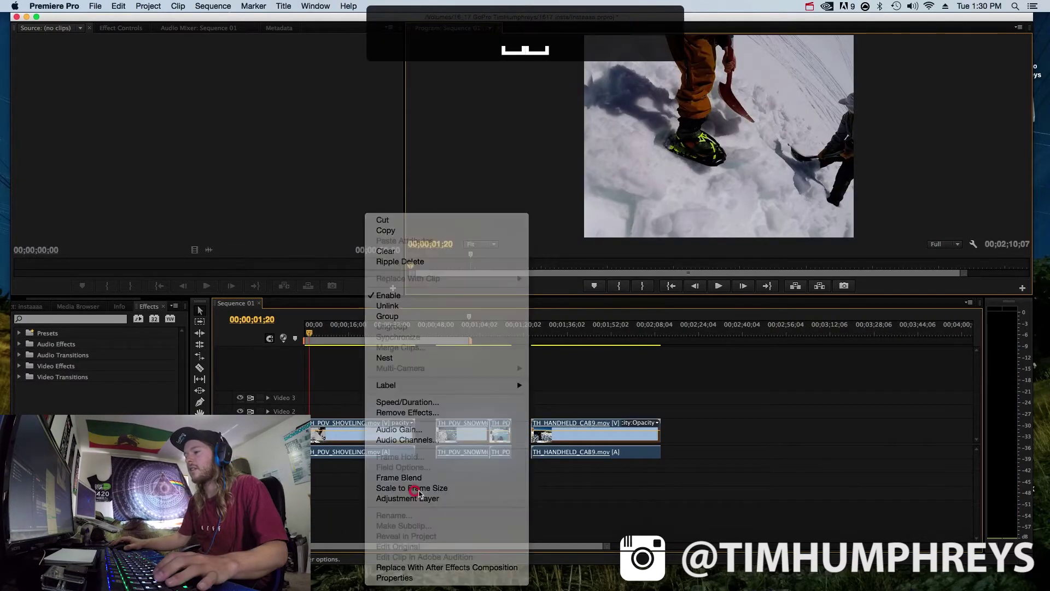
left_click(418, 488)
left_click(375, 401)
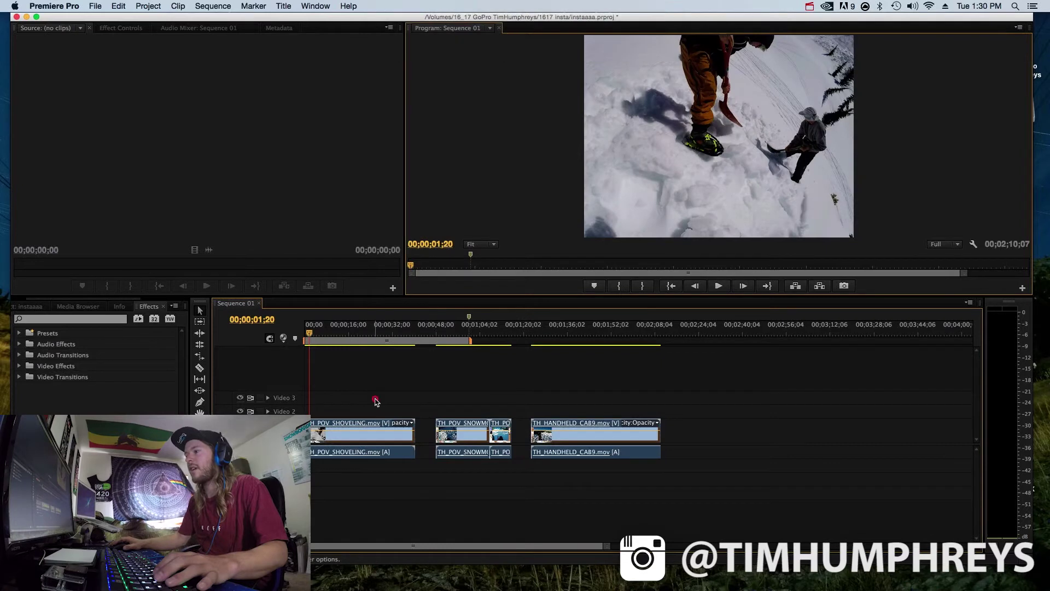
key("super+a")
- Play back and scrub through the sequence to review the shoveling, snowmobiling and handheld clips
left_click(450, 331)
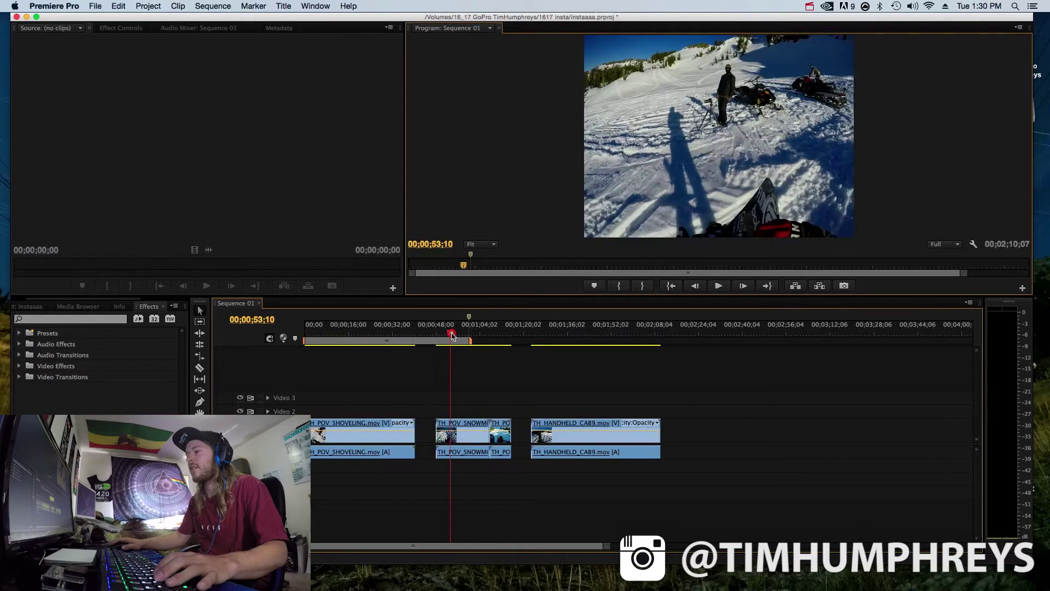
key("Home")
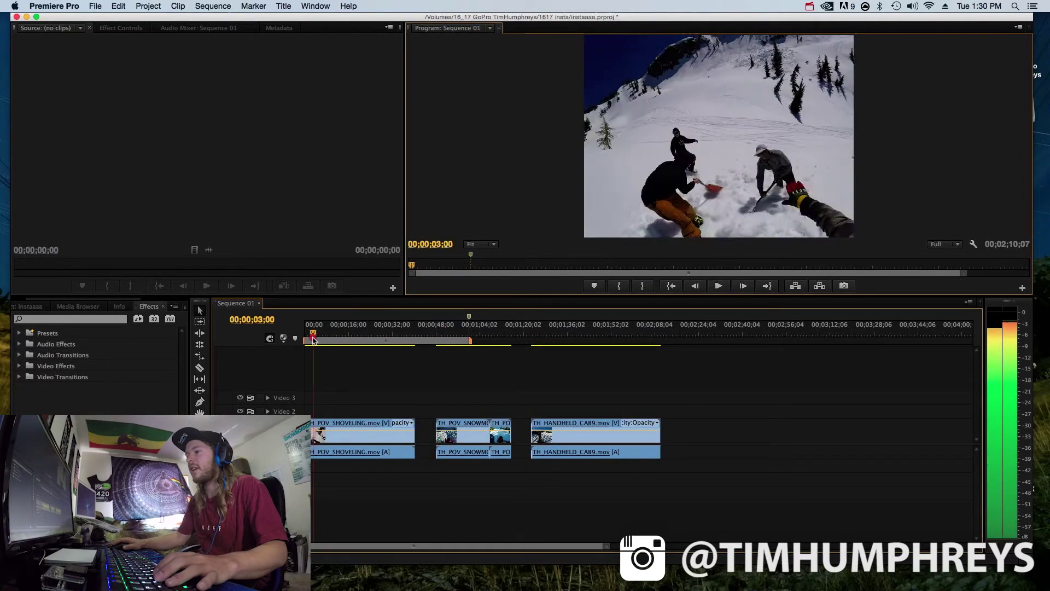
key("space")
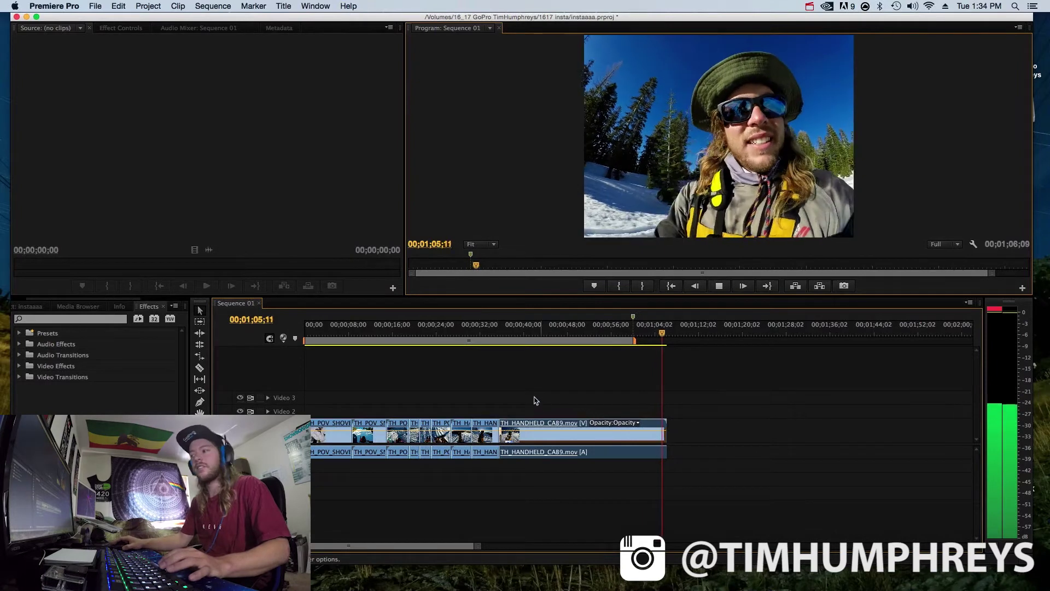
key("space")
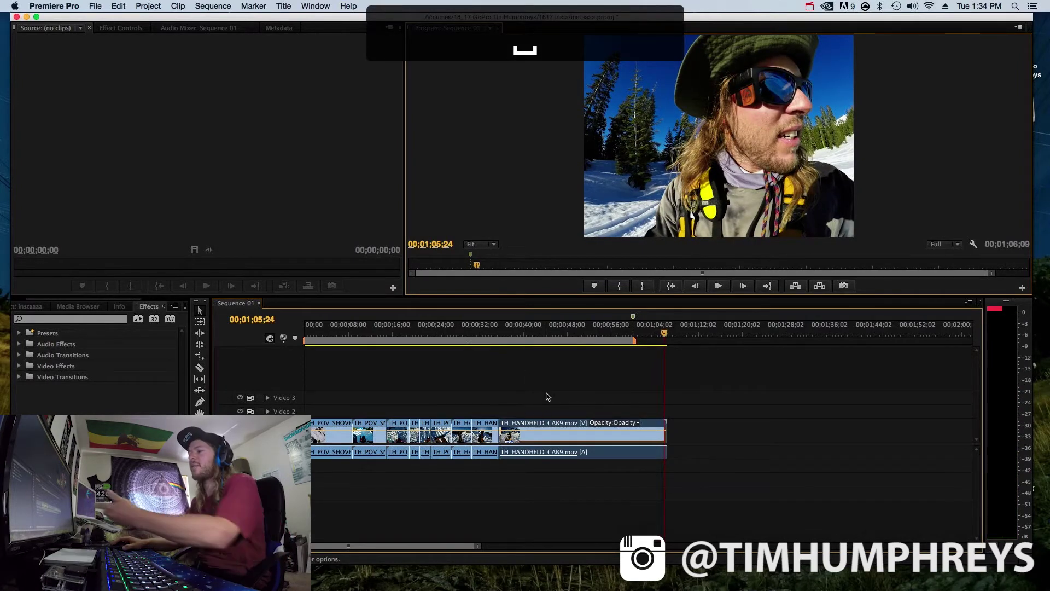
left_click(538, 421)
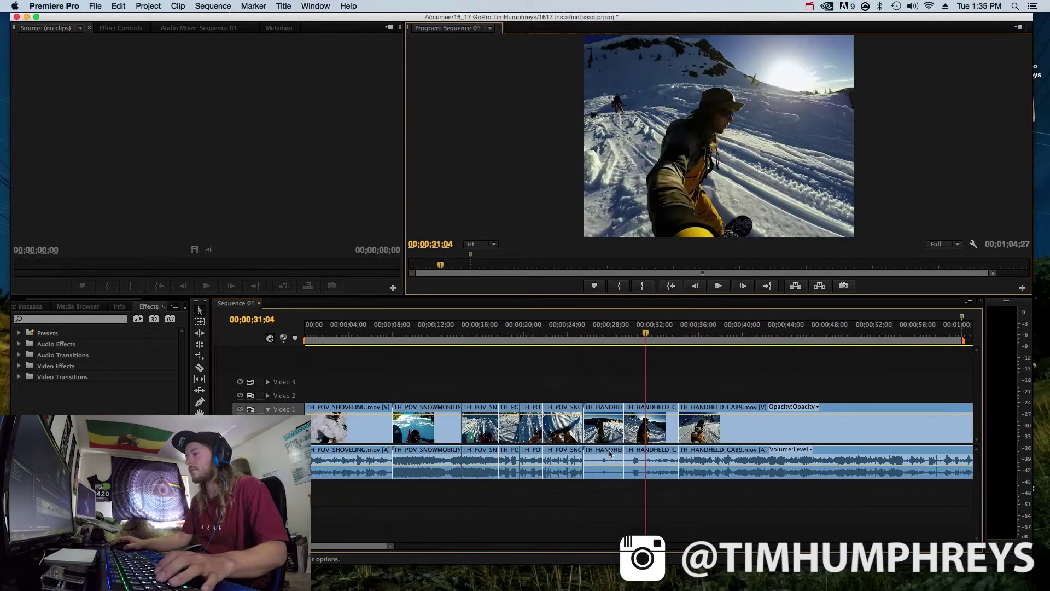
key("space")
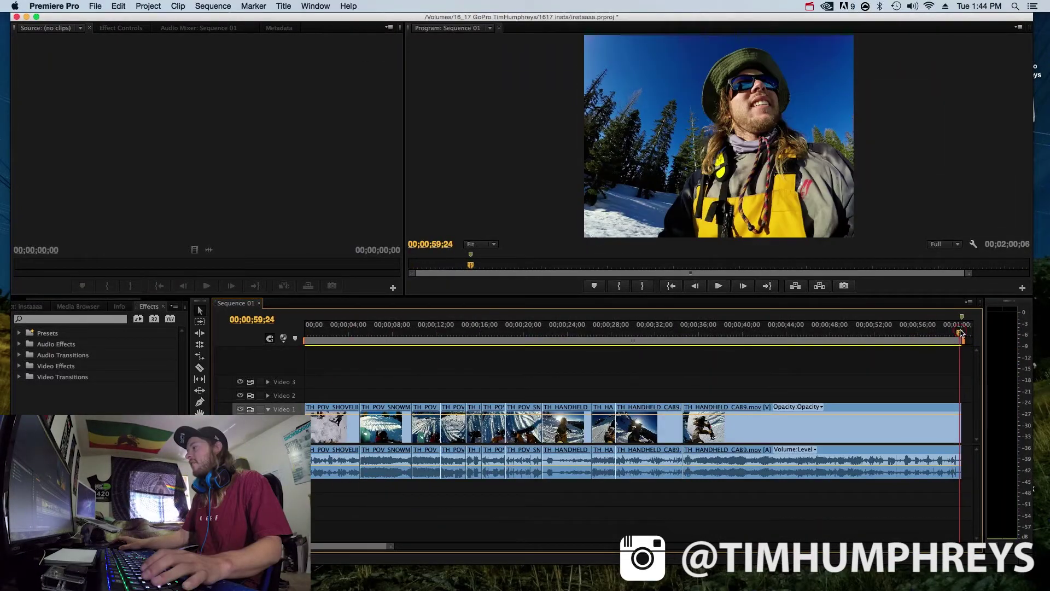
left_click(787, 331)
left_click_drag(330, 340, 380, 347)
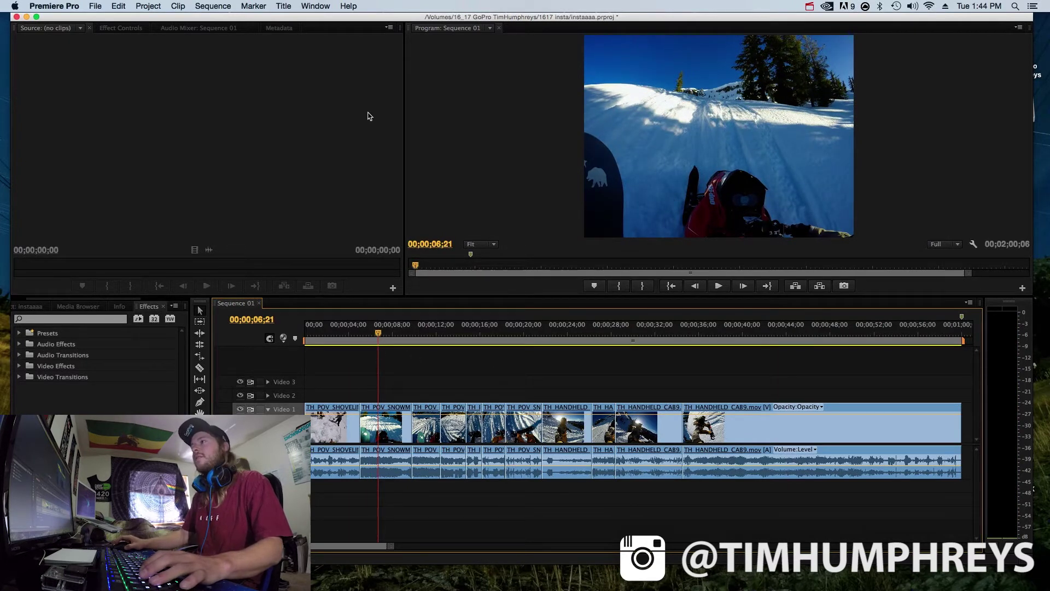
- Open the media export settings for the sequence, enlarge the dialog, and keep Work Area as the source range
left_click(94, 6)
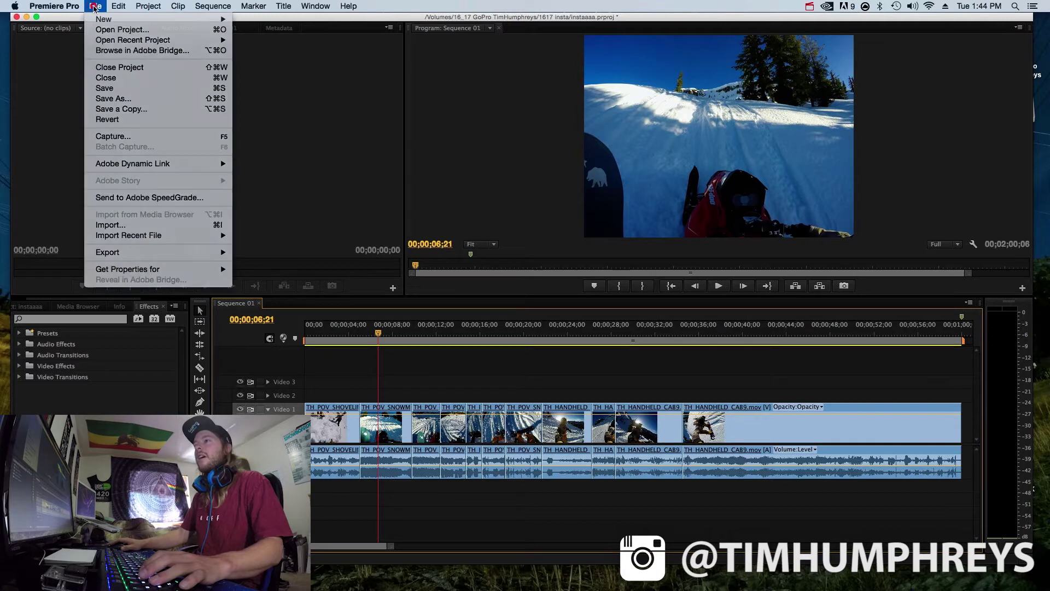
mouse_move(216, 252)
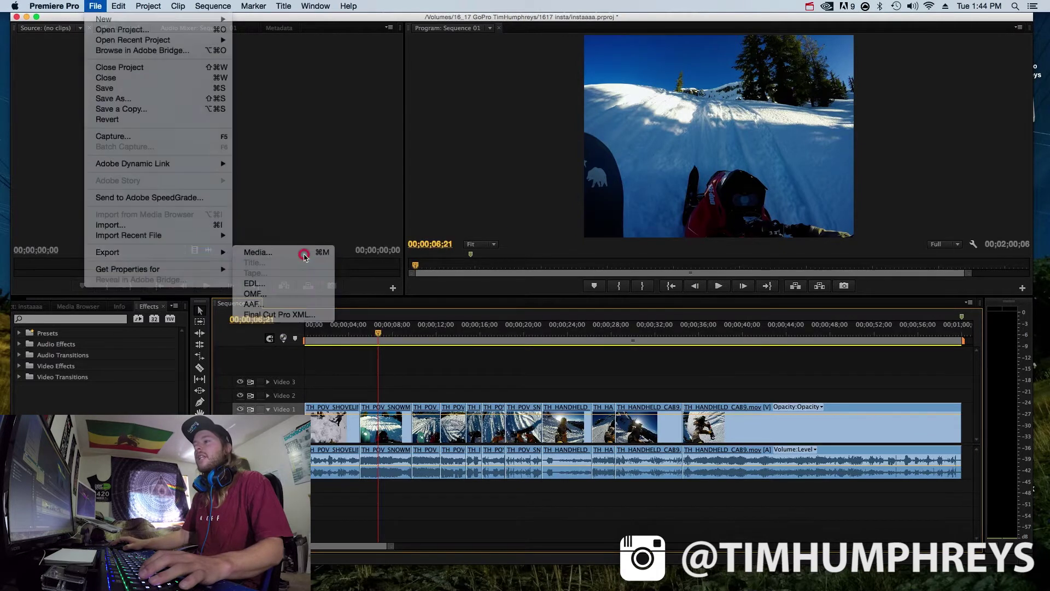
left_click(305, 254)
left_click_drag(584, 121, 515, 63)
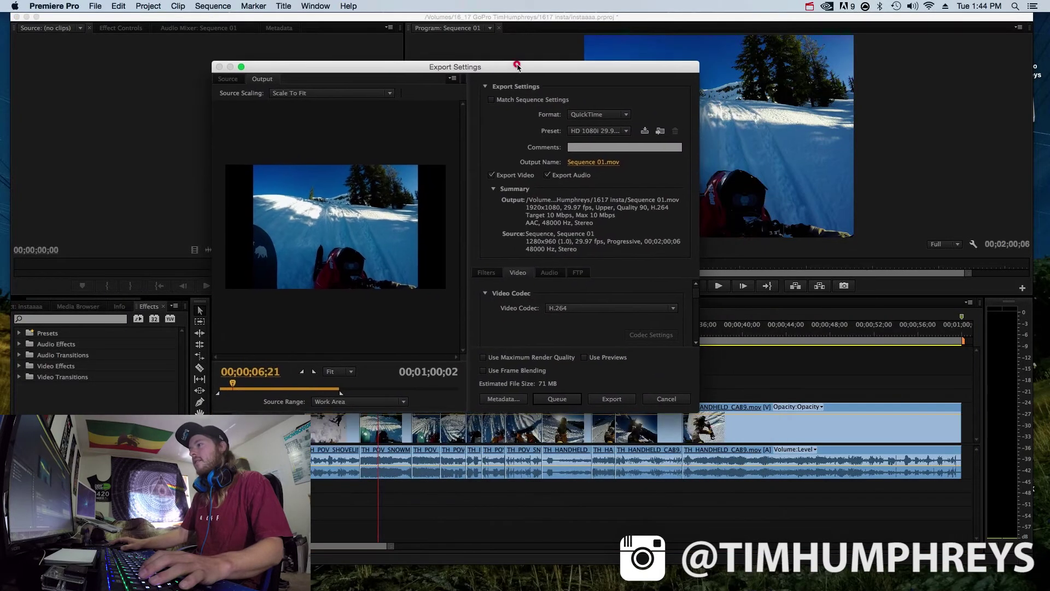
left_click_drag(692, 405, 875, 545)
left_click_drag(672, 59, 643, 33)
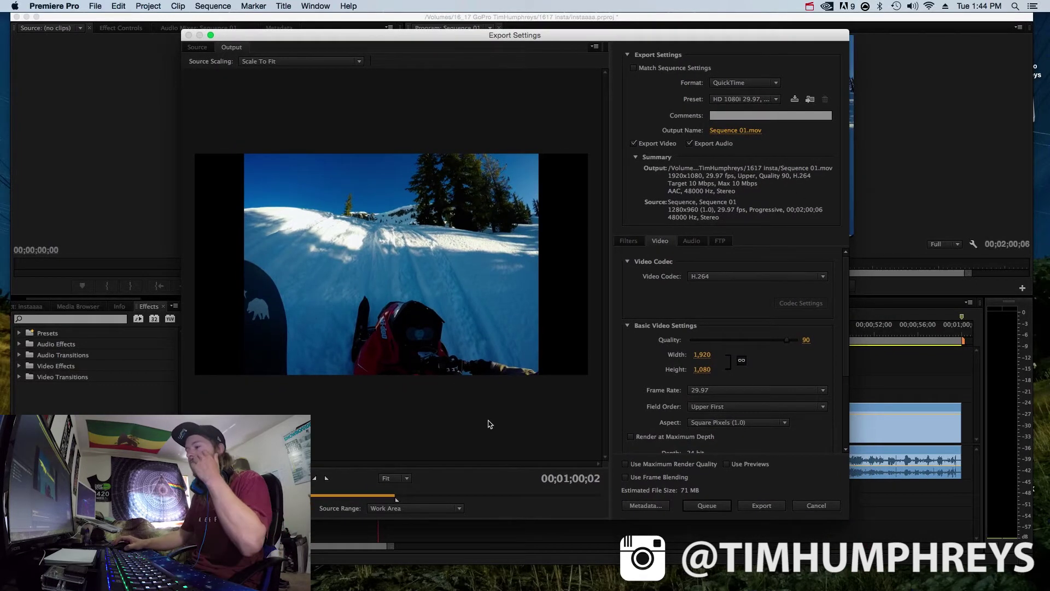
left_click(471, 508)
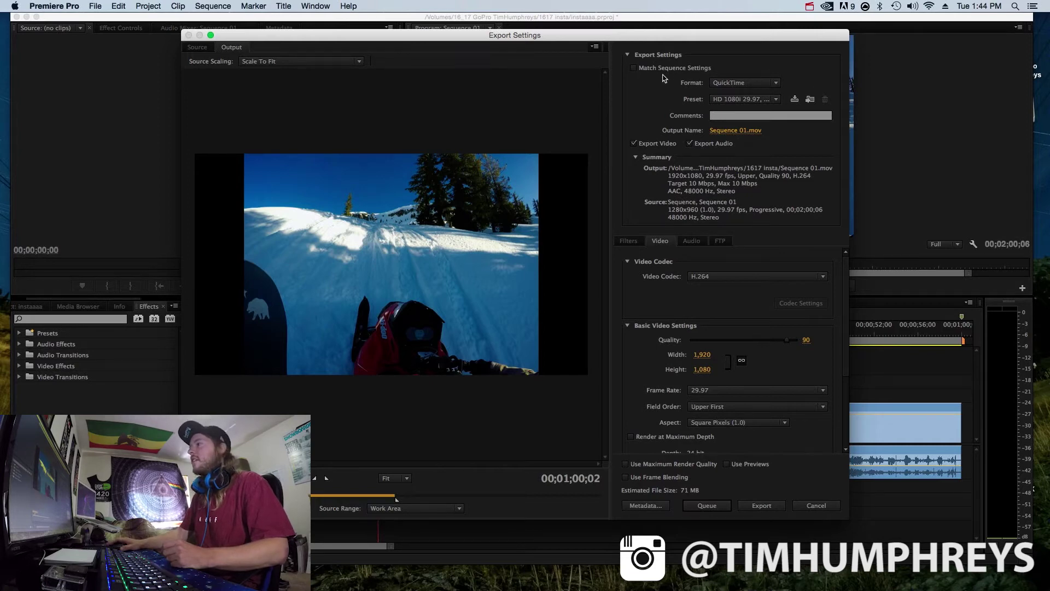
- Set the export format to H.264 and choose the h264 960p 10mbps preset
left_click(751, 83)
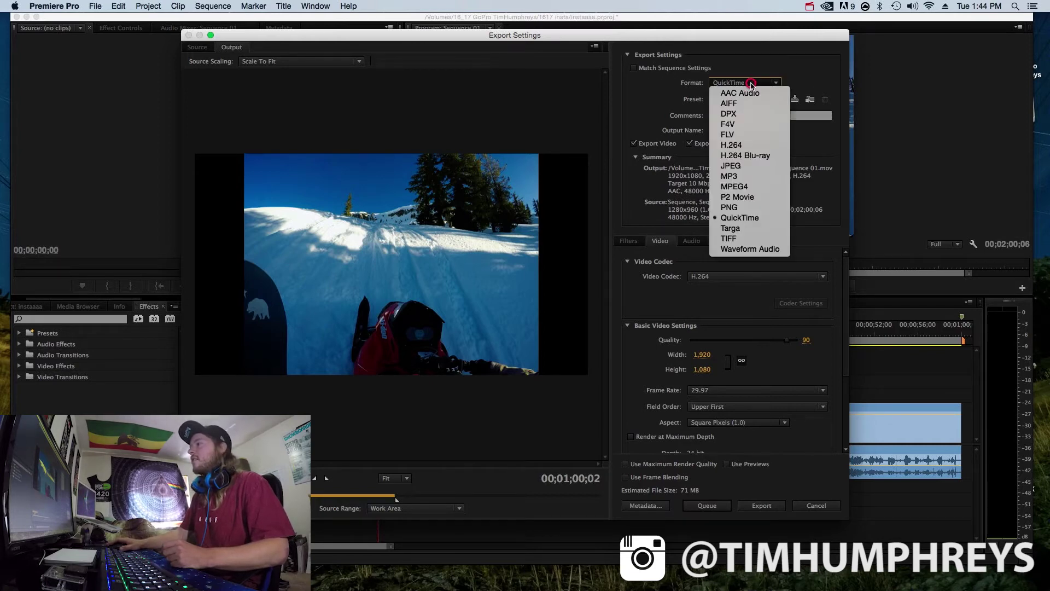
left_click(743, 145)
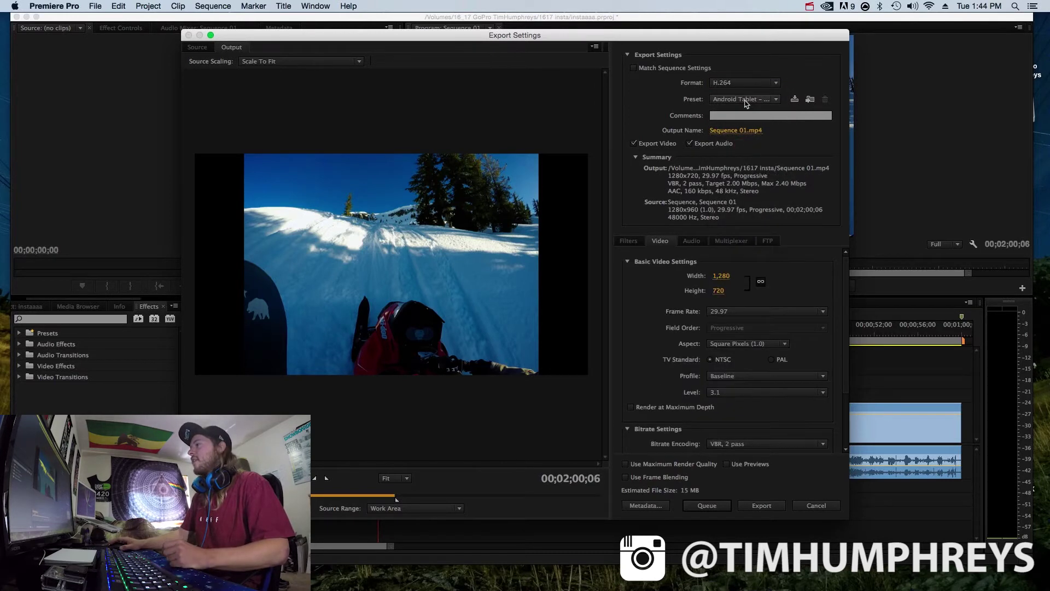
left_click(744, 100)
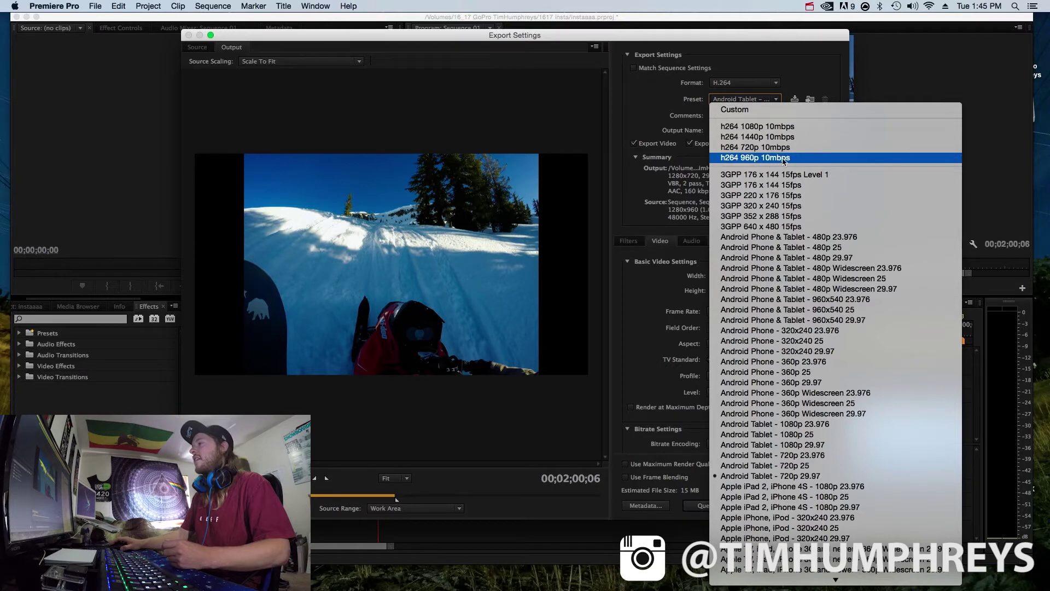
left_click(806, 159)
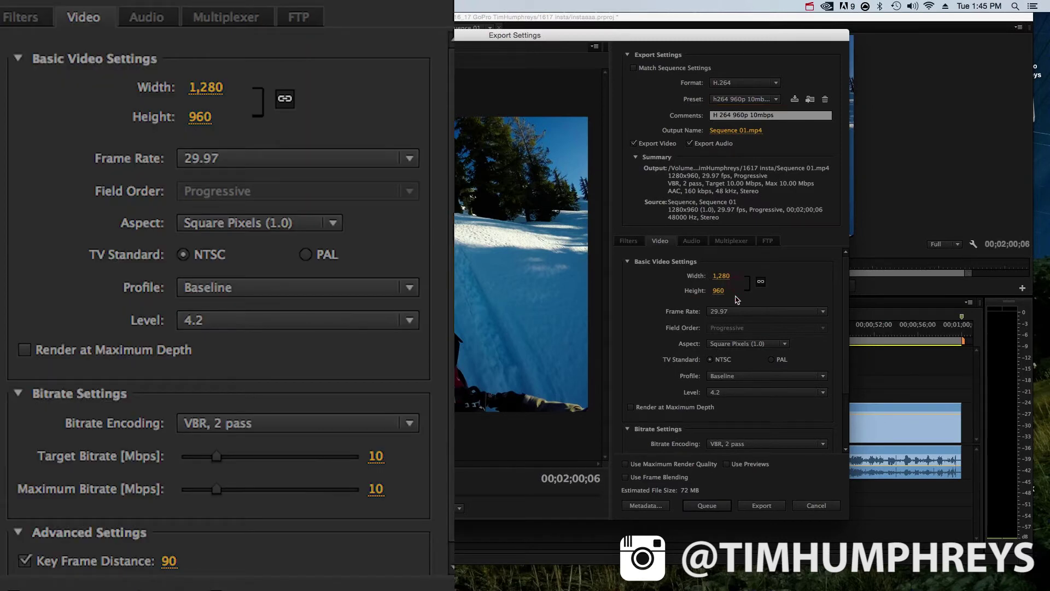
- Examine the preset's frame size, frame rate, profile, level, bitrate and key frame settings, as well as its audio settings
scroll(803, 283, "down", 2)
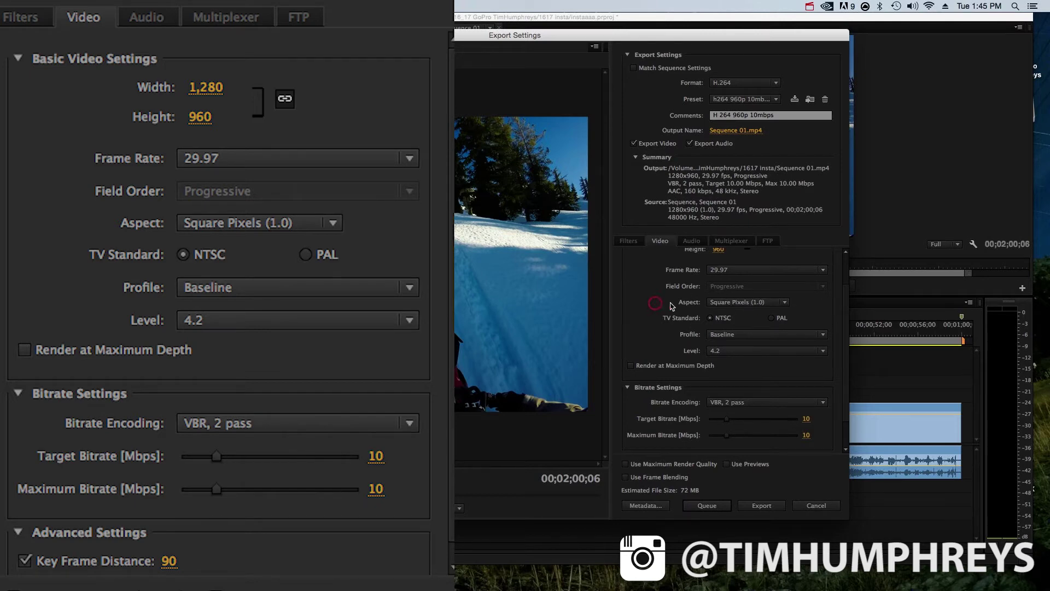
scroll(638, 328, "down", 2)
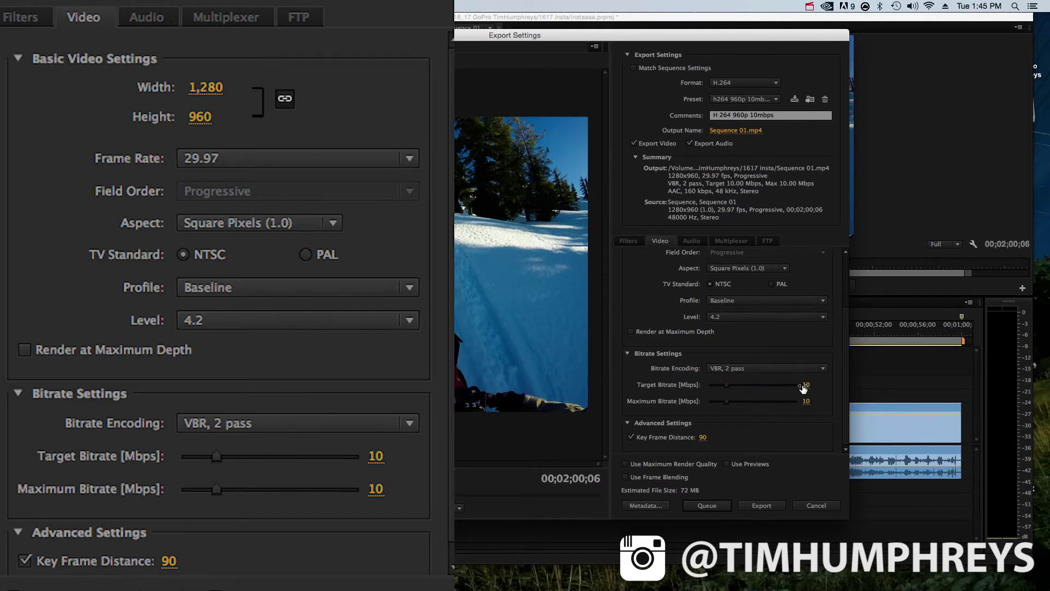
left_click(820, 434)
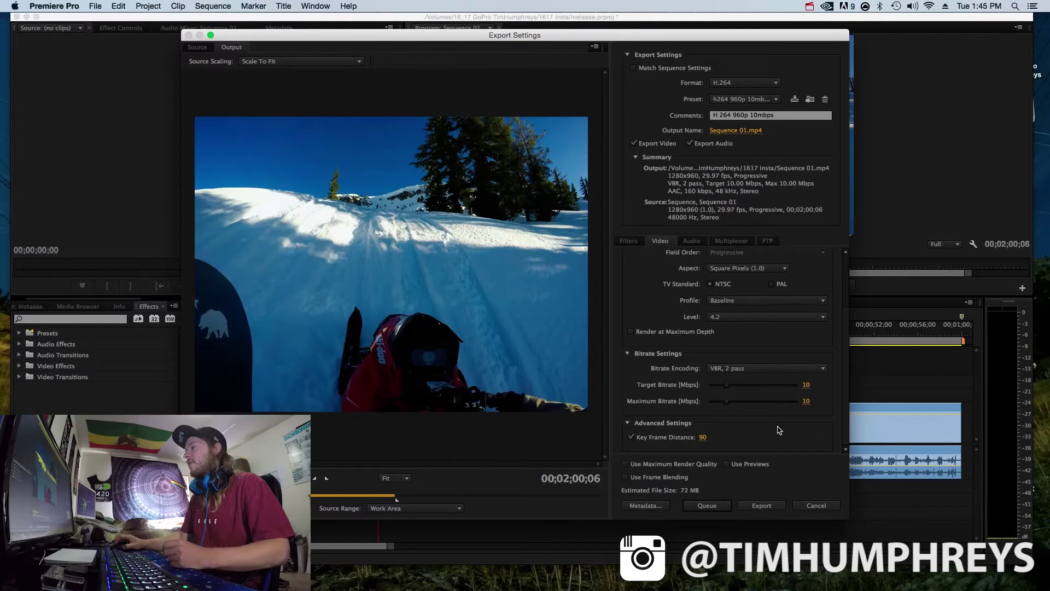
scroll(766, 421, "up", 2)
left_click(691, 241)
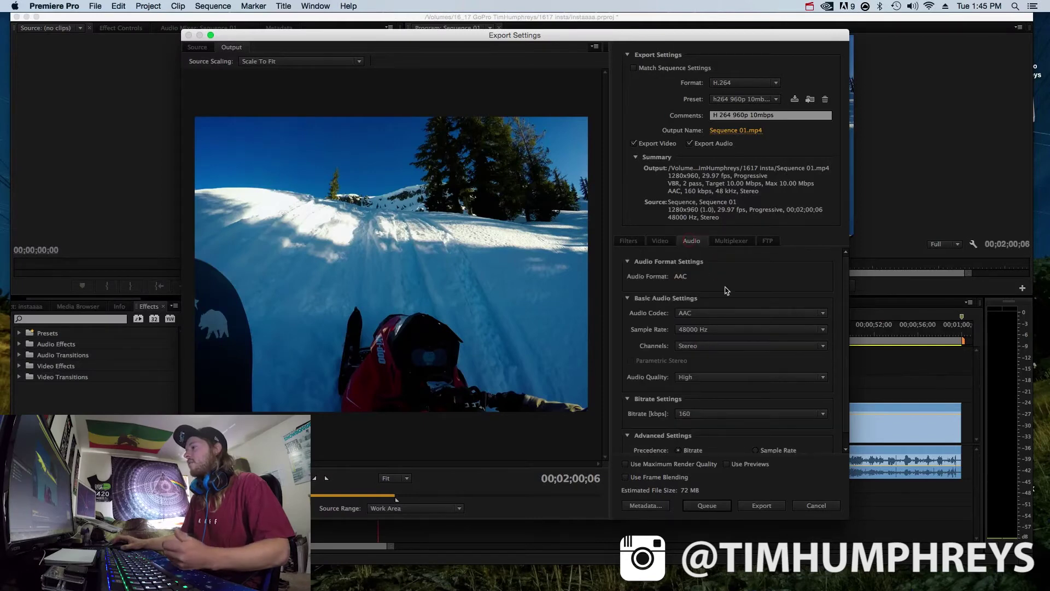
left_click(659, 242)
scroll(658, 298, "up", 1)
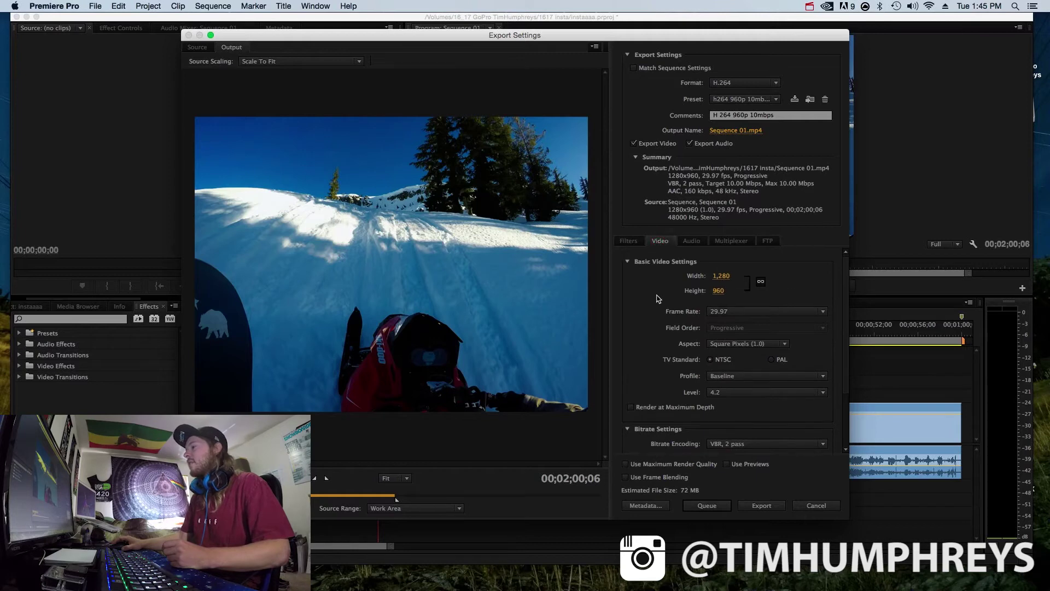
scroll(637, 341, "down", 3)
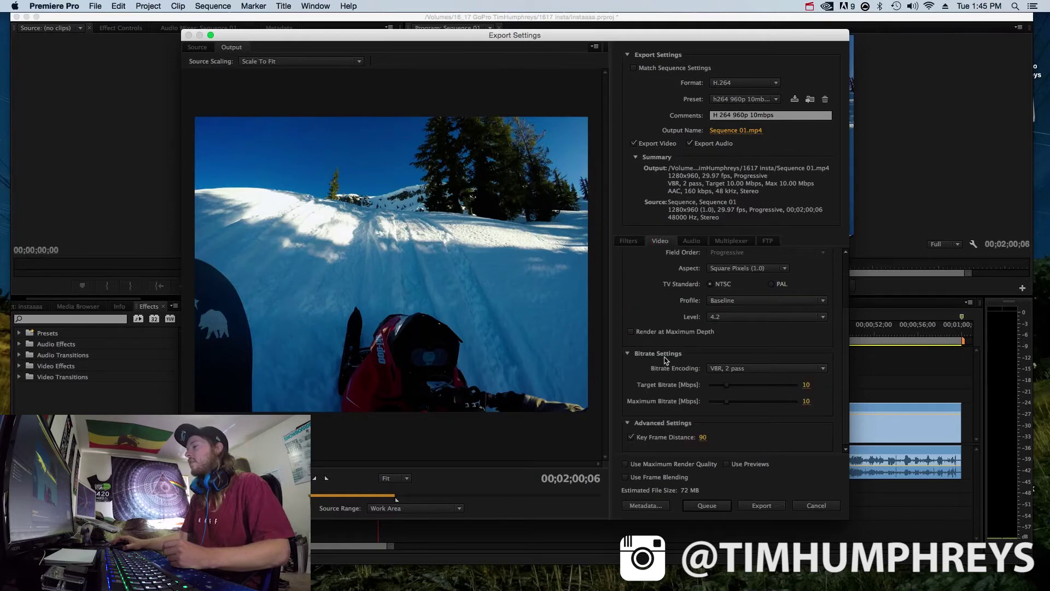
left_click(819, 401)
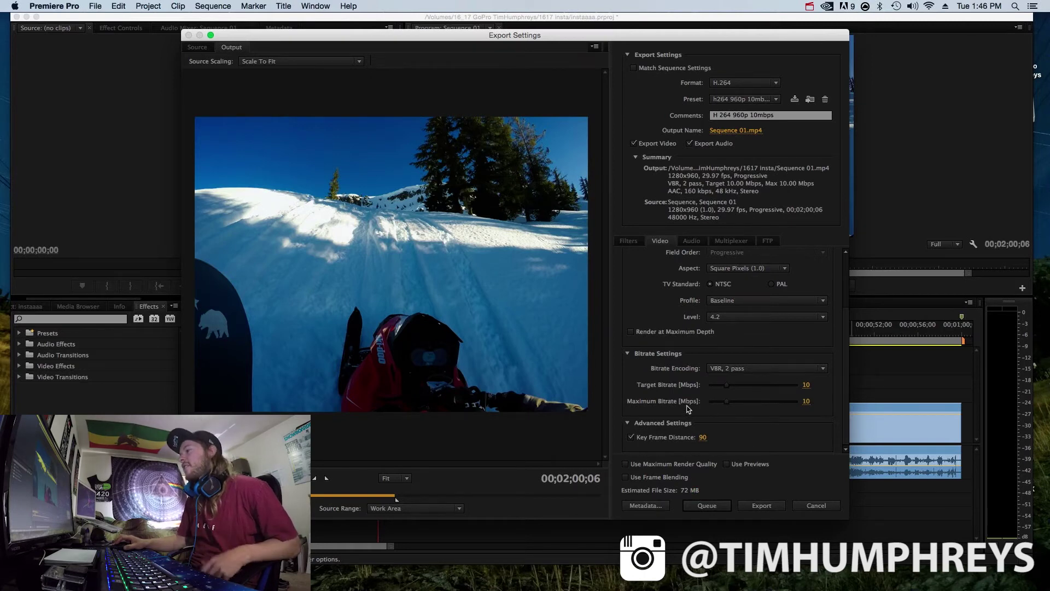
- Set the export frame rate to 29.97 in the video settings
scroll(687, 407, "up", 2)
scroll(688, 407, "down", 2)
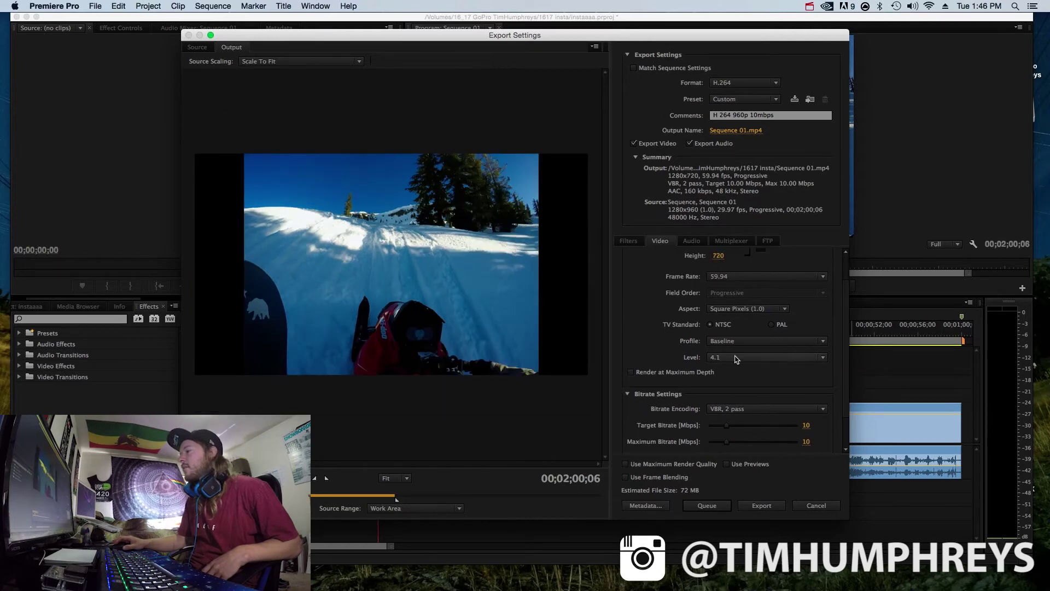
scroll(736, 359, "up", 2)
left_click(754, 296)
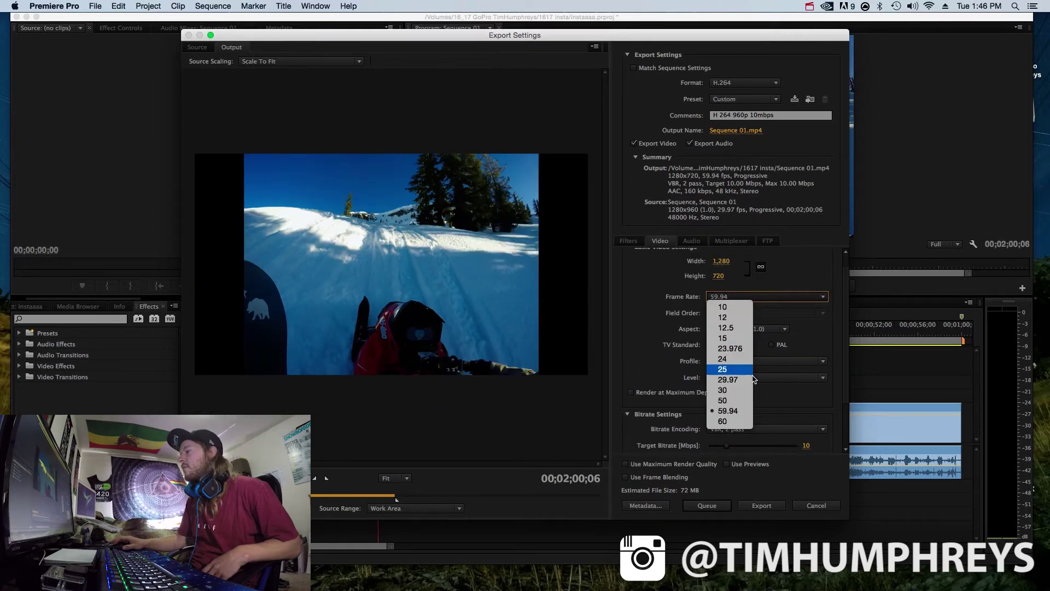
left_click(728, 379)
- Reapply the h264 960p 10mbps preset to the export
left_click(744, 102)
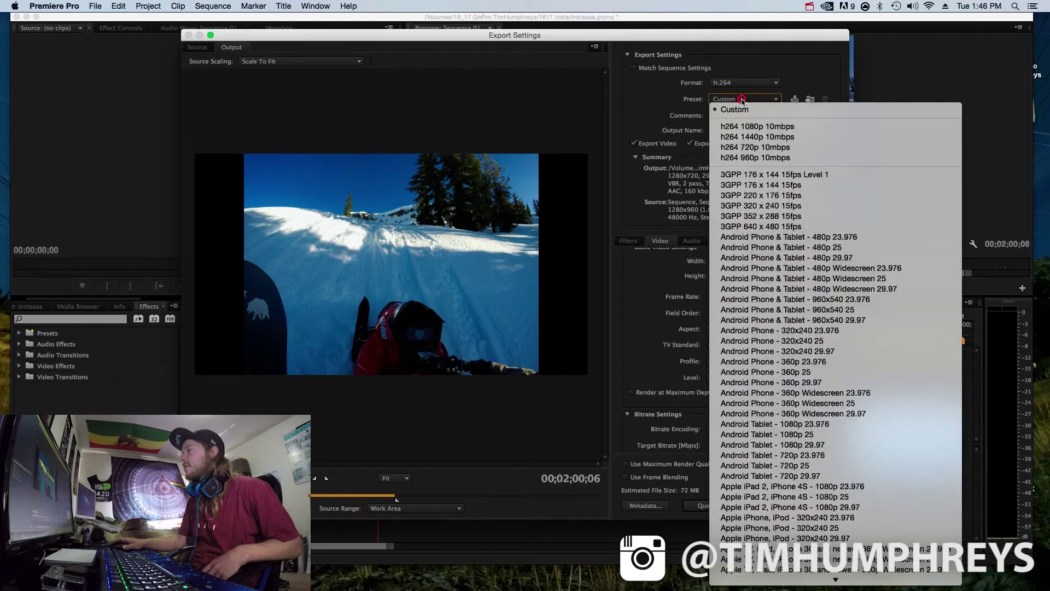
left_click(753, 162)
left_click(639, 299)
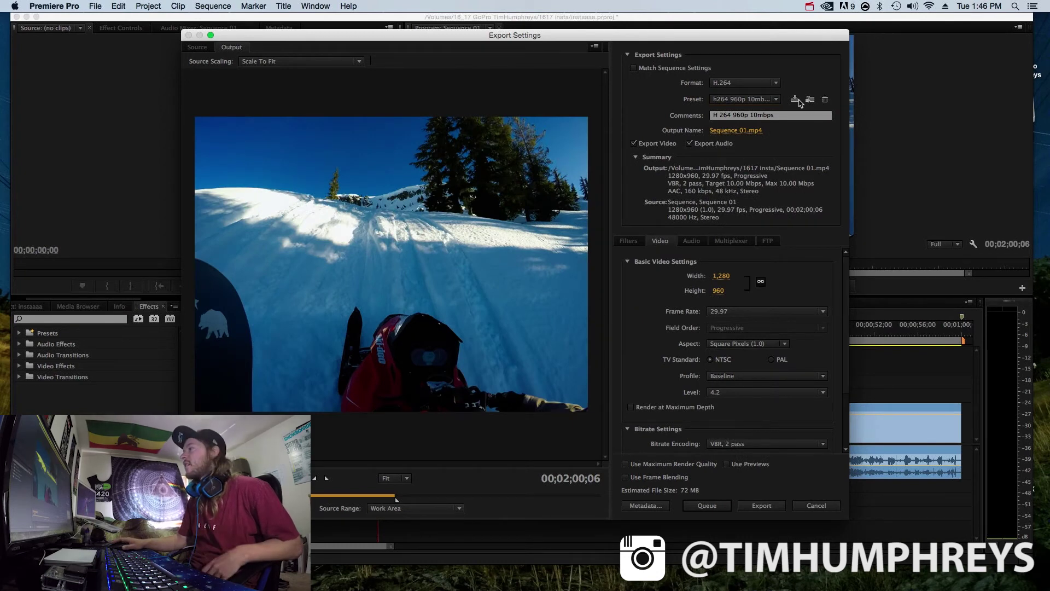
left_click(811, 87)
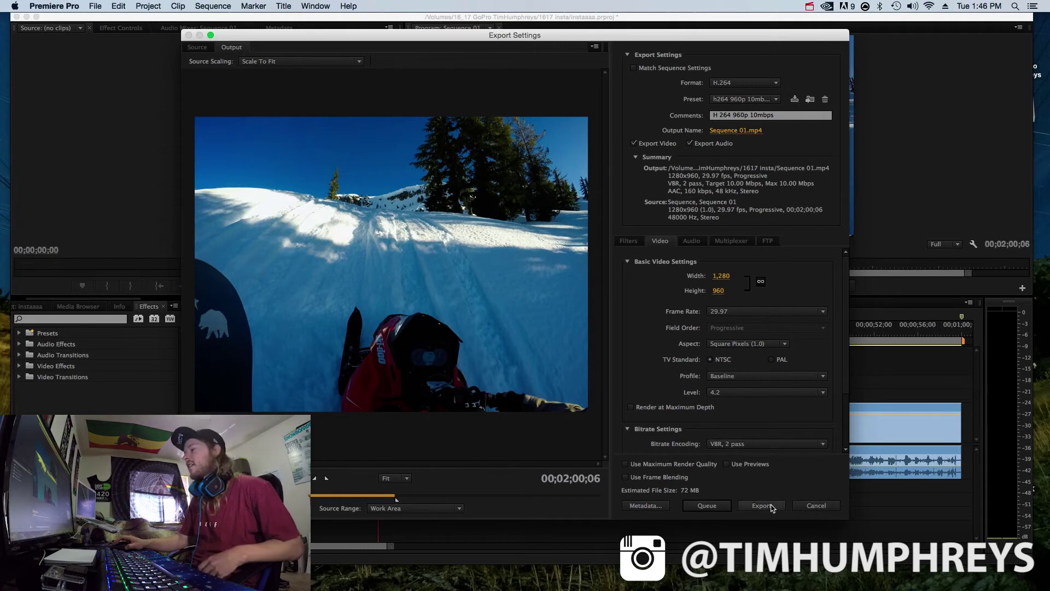
- Open the output name for editing and reuse the name of the existing 2017_insta_071_SUPERPARK_mondays_bs5crail.mp4 file in the 1617 insta folder
left_click(742, 129)
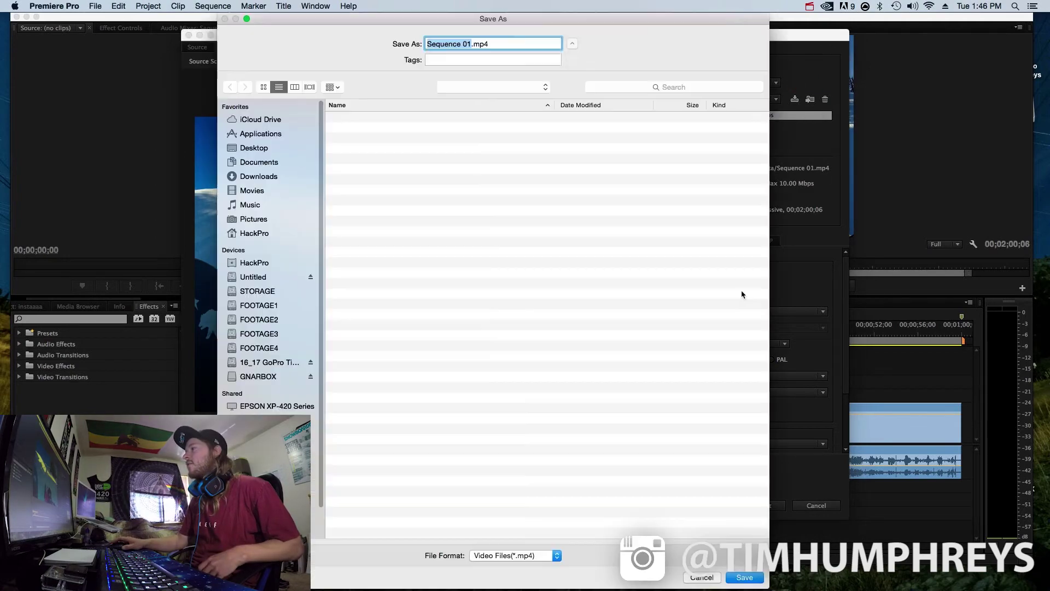
scroll(411, 191, "down", 15)
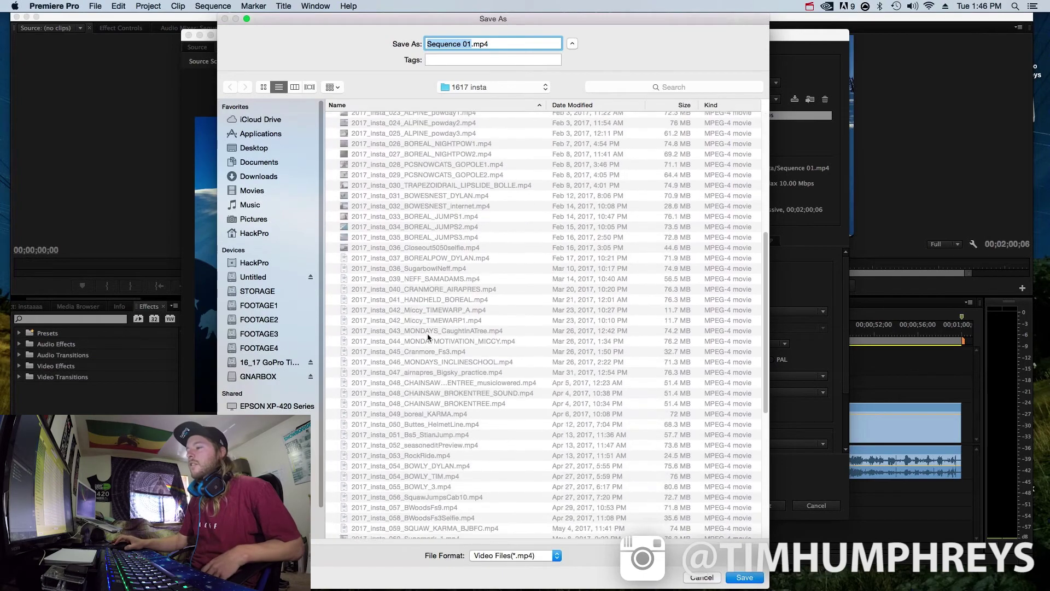
left_click(406, 366)
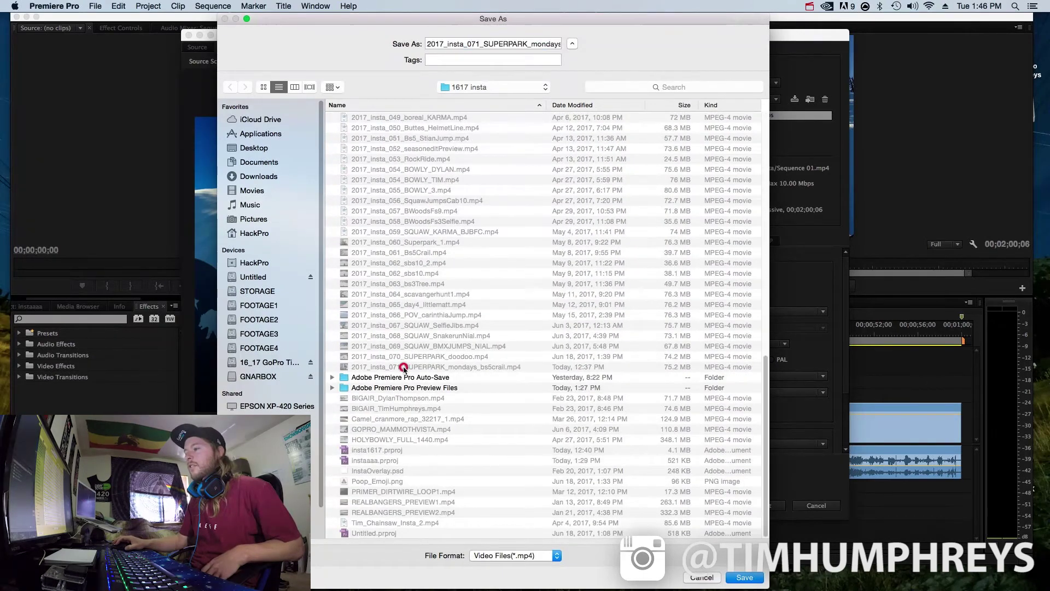
- Change the output file name to 2017_insta_072_cab9selfie_blackwoods.mp4, save it, and export the sequence
left_click_drag(526, 43, 476, 44)
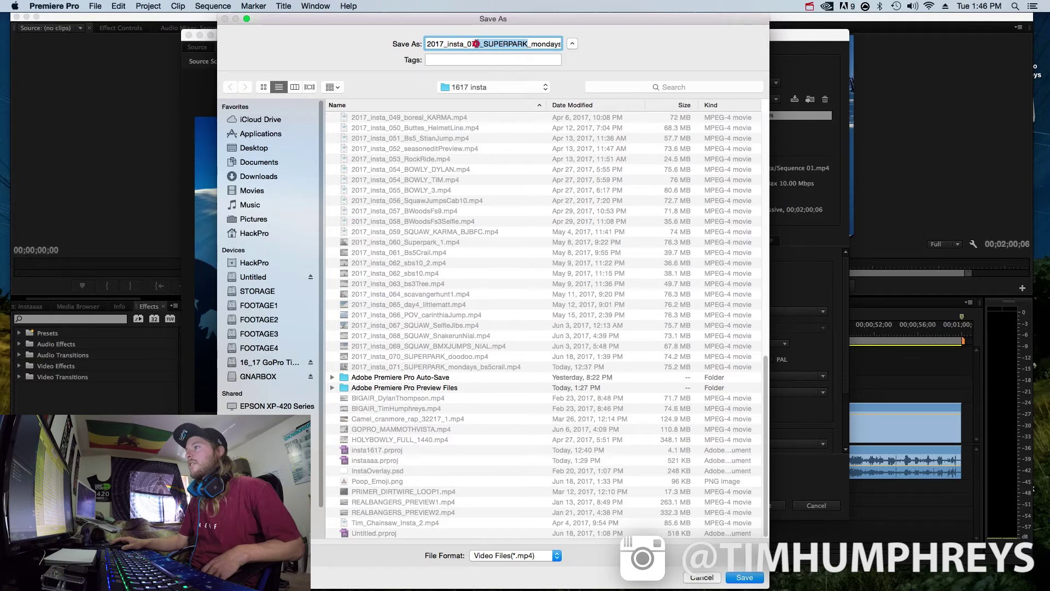
type("2_")
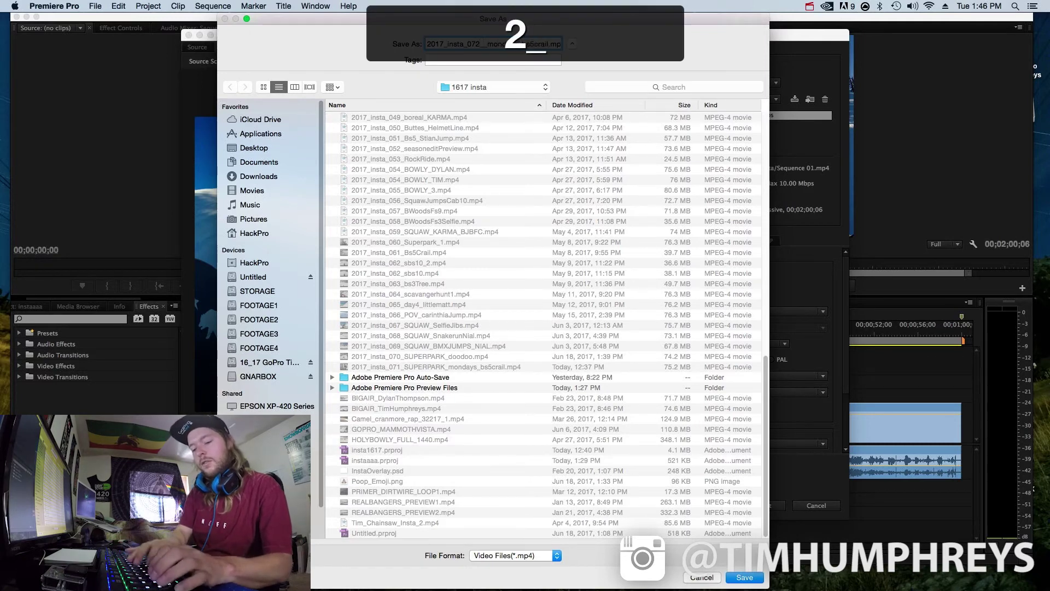
type("cab9sekl")
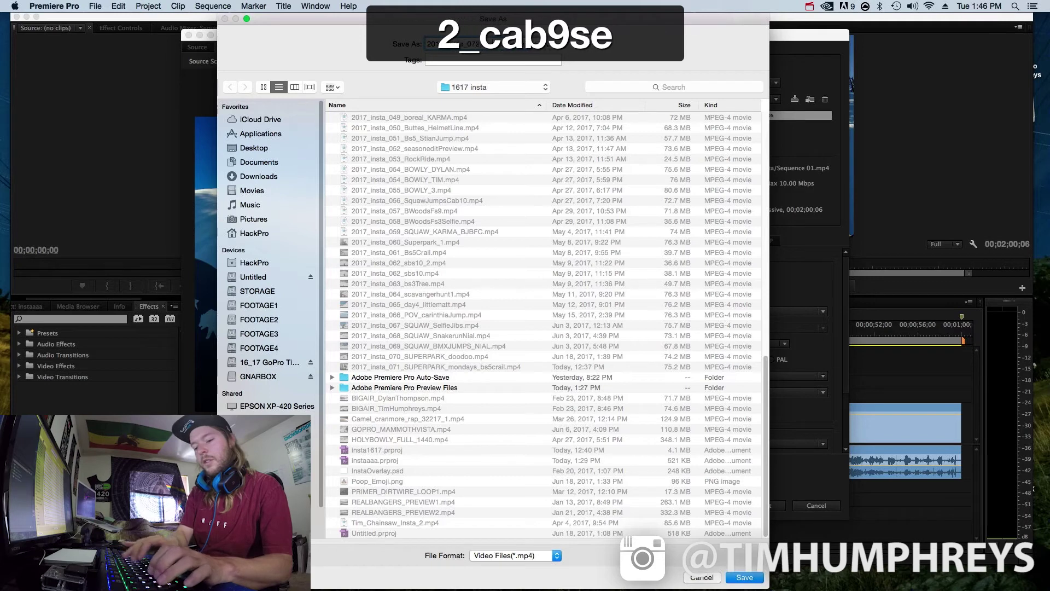
key("BackSpace")
key("BackSpace")
type("lfie")
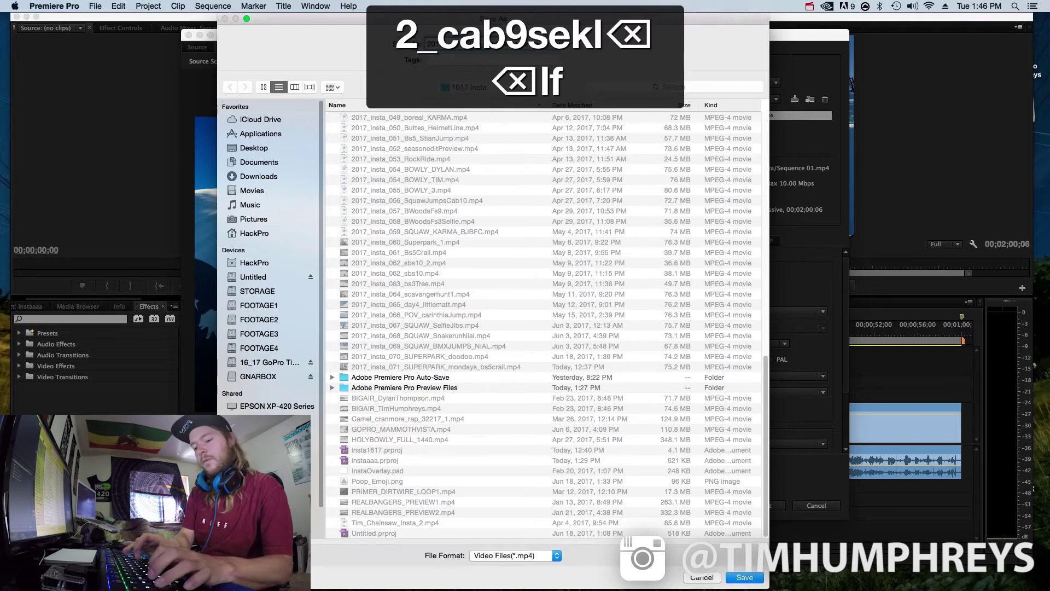
type("_black")
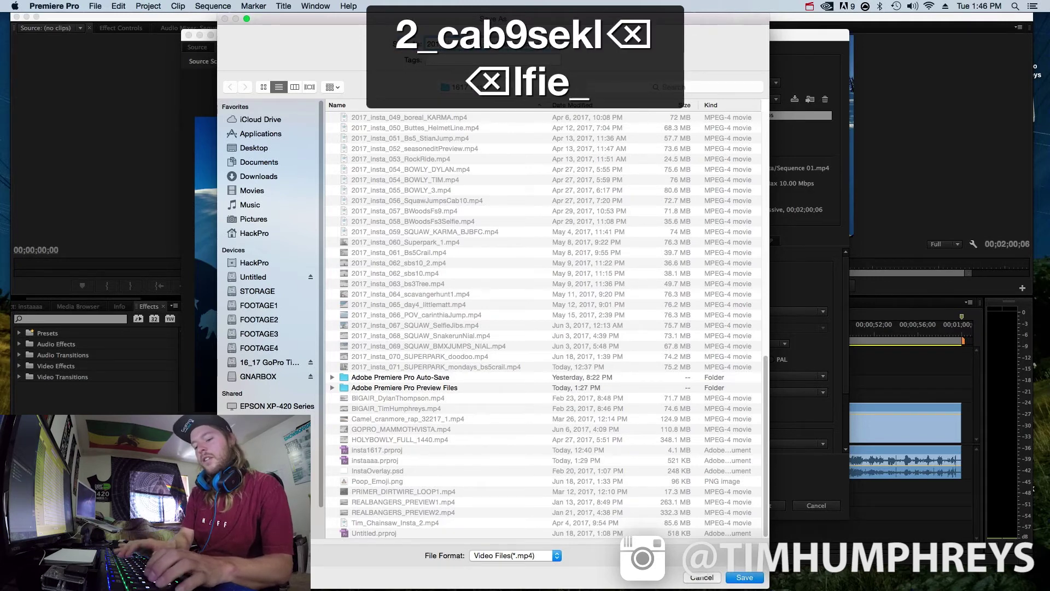
type("woods_mondays_bs5crail.mp")
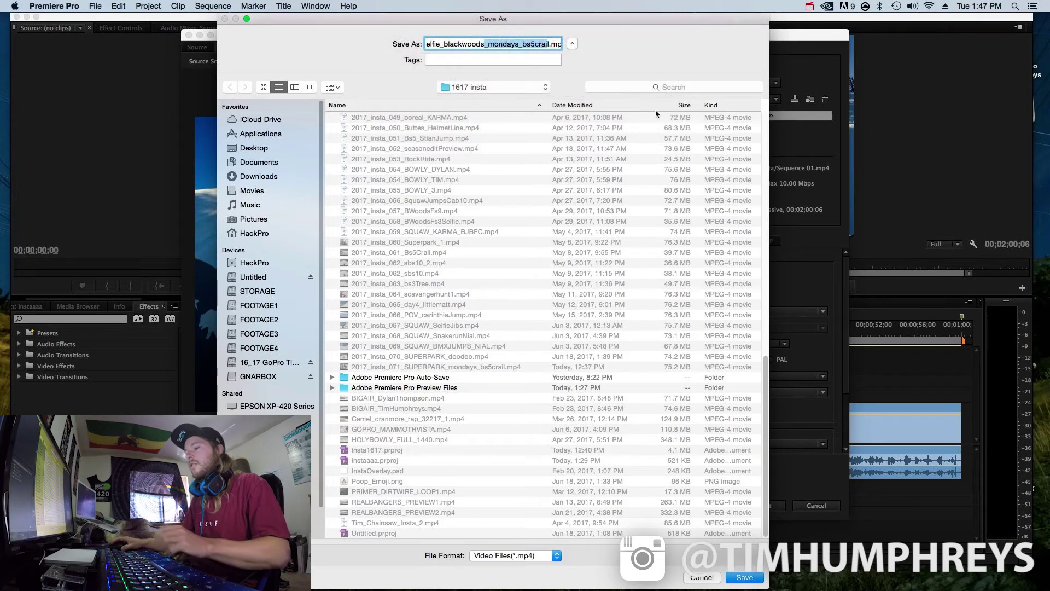
key("BackSpace")
key("Right")
key("BackSpace")
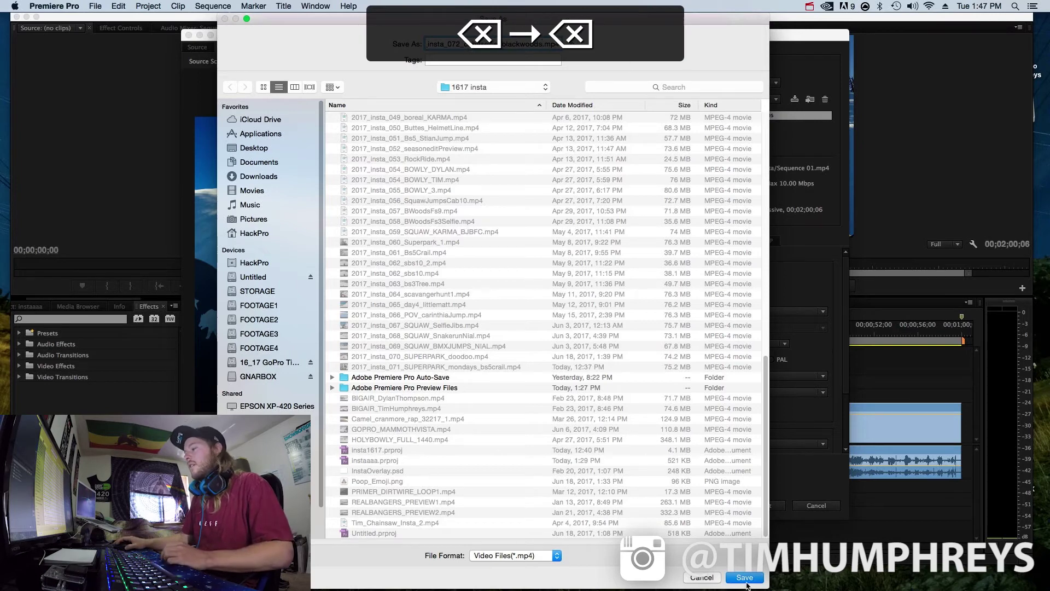
left_click(744, 578)
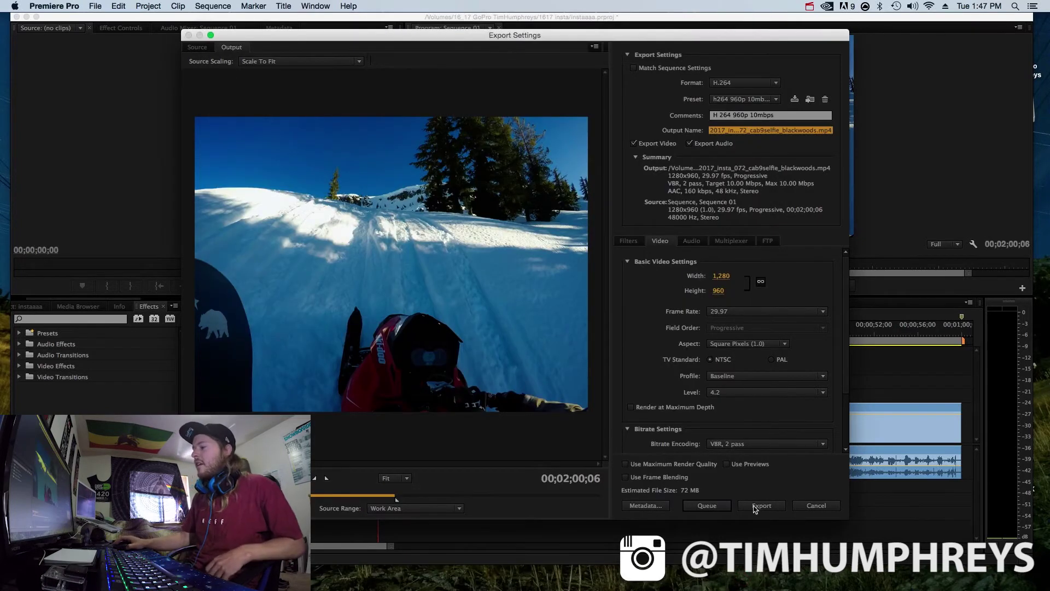
left_click(757, 506)
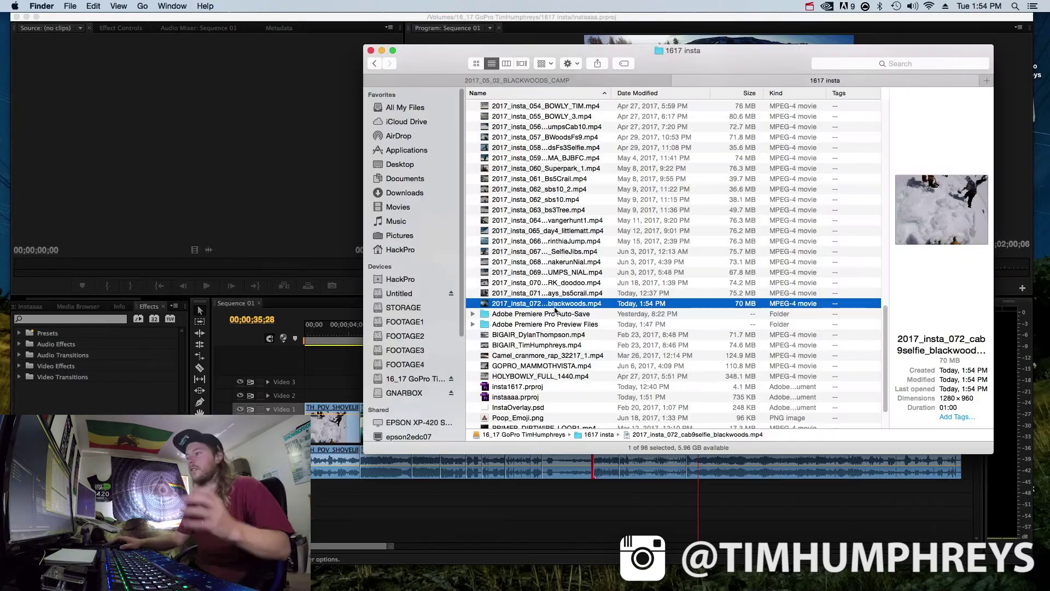
- Switch to QuickTime Player 7 by opening the exported 2017_insta_072_cab9selfie_blackwoods.mp4, and play the video
double_click(542, 304)
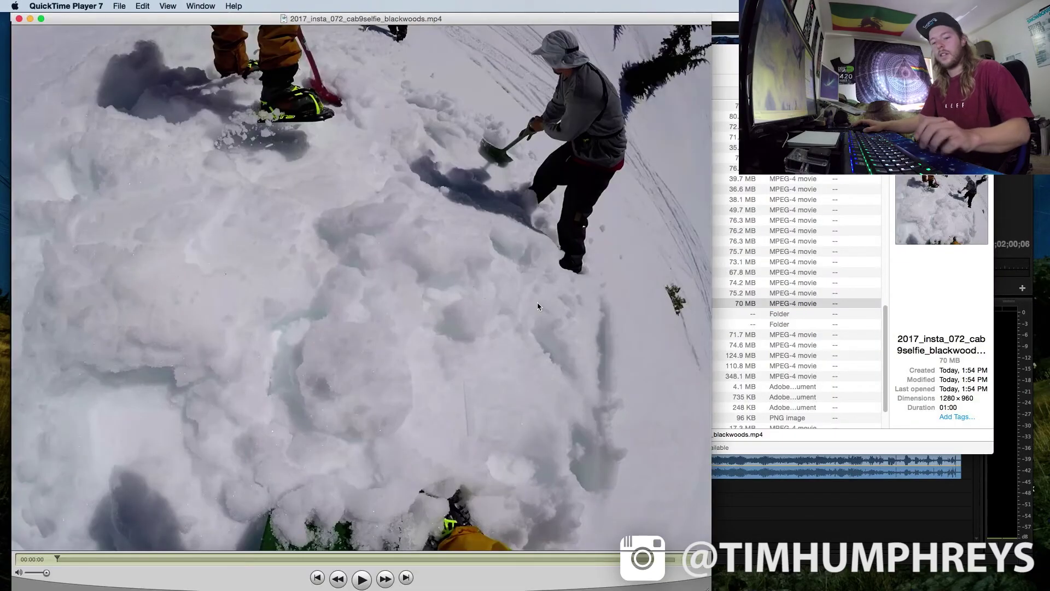
key("space")
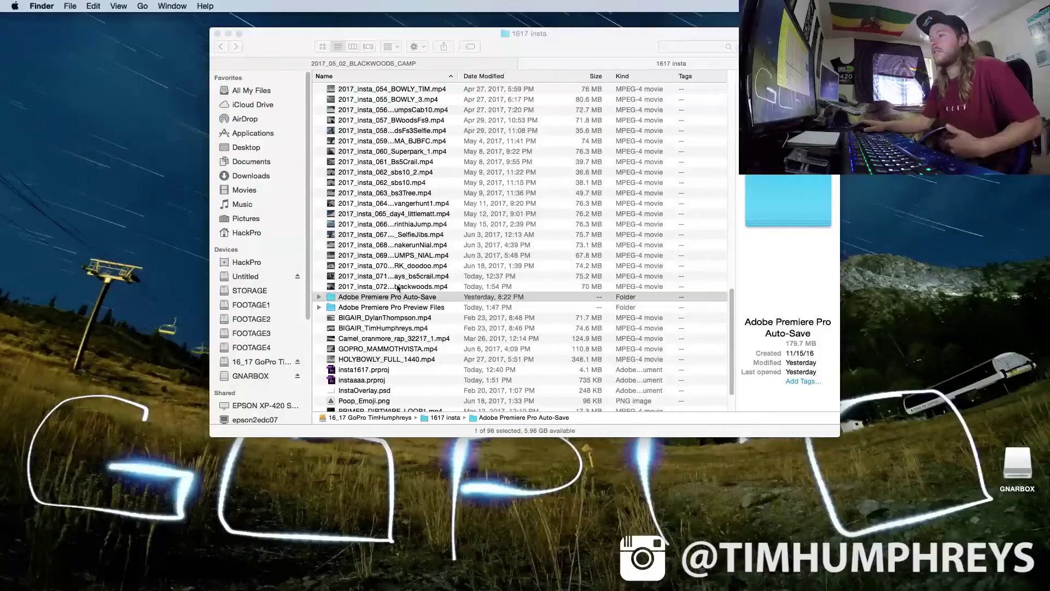
- Share 2017_insta_072_cab9selfie_blackwoods.mp4 from the 1617 insta folder through AirDrop
left_click(397, 287)
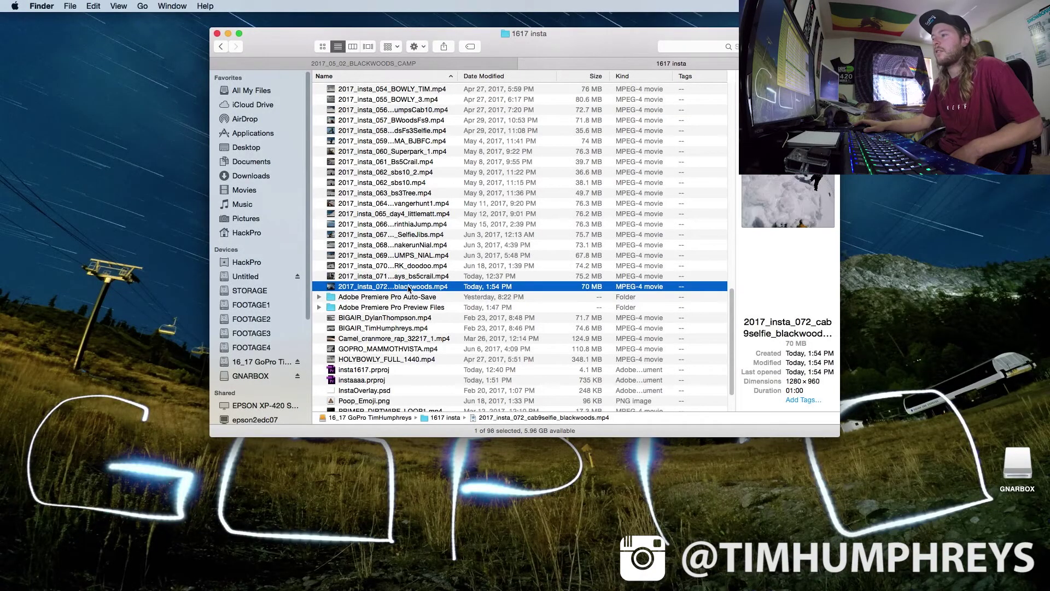
right_click(409, 288)
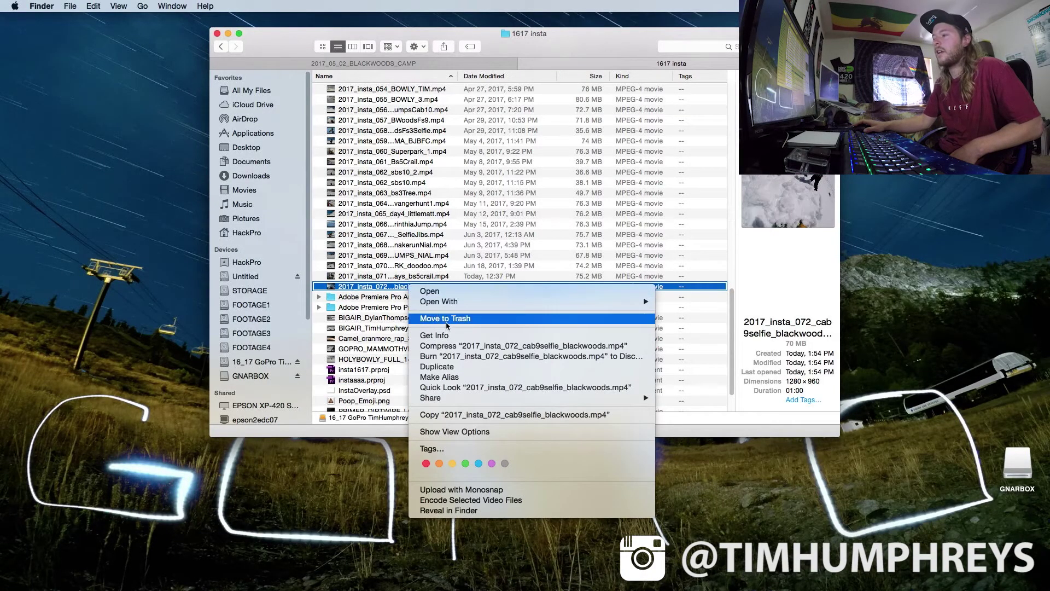
mouse_move(482, 403)
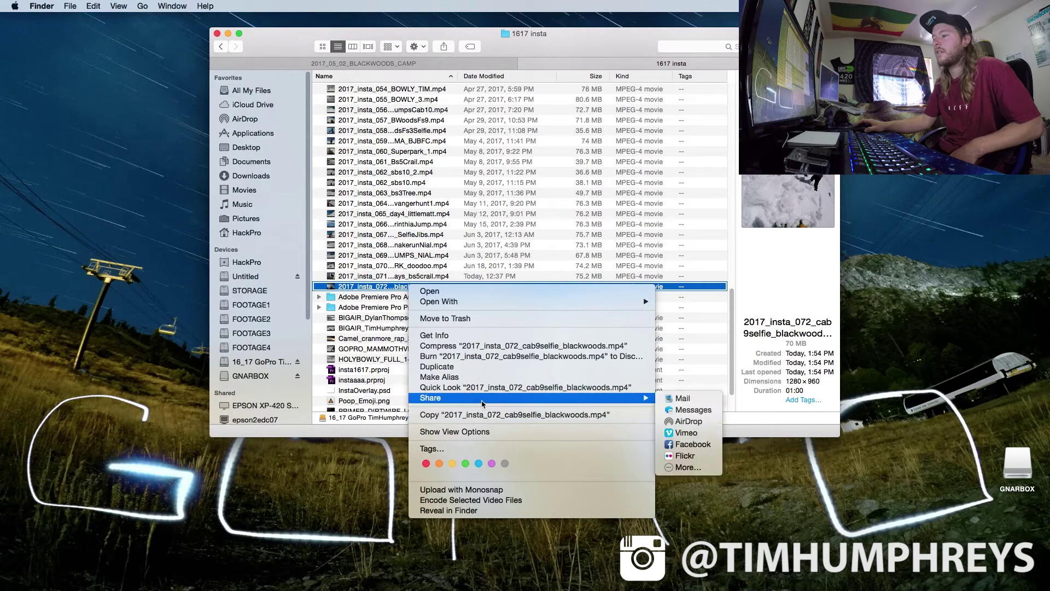
left_click(701, 427)
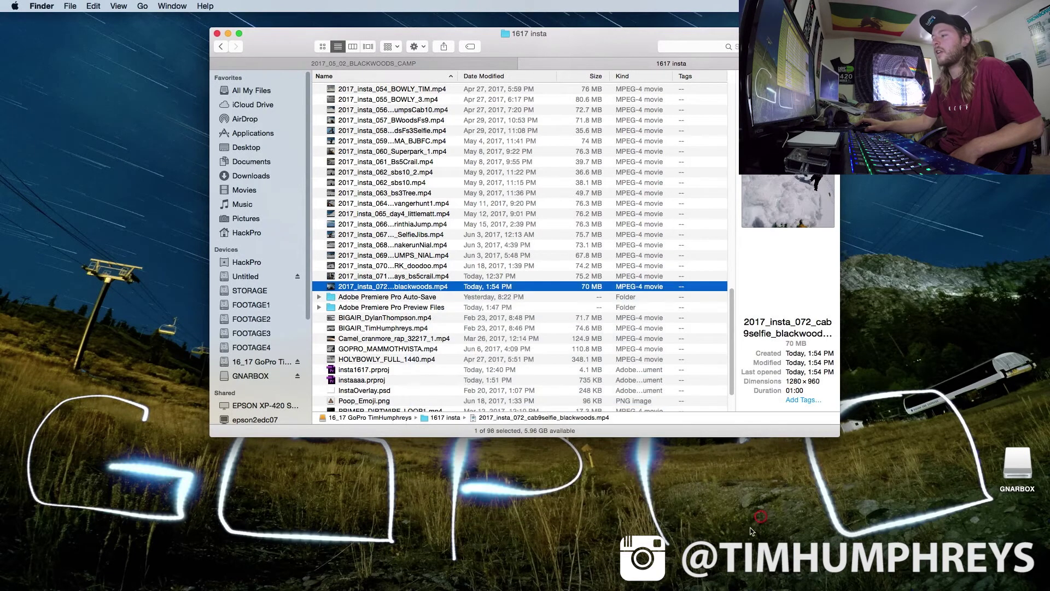